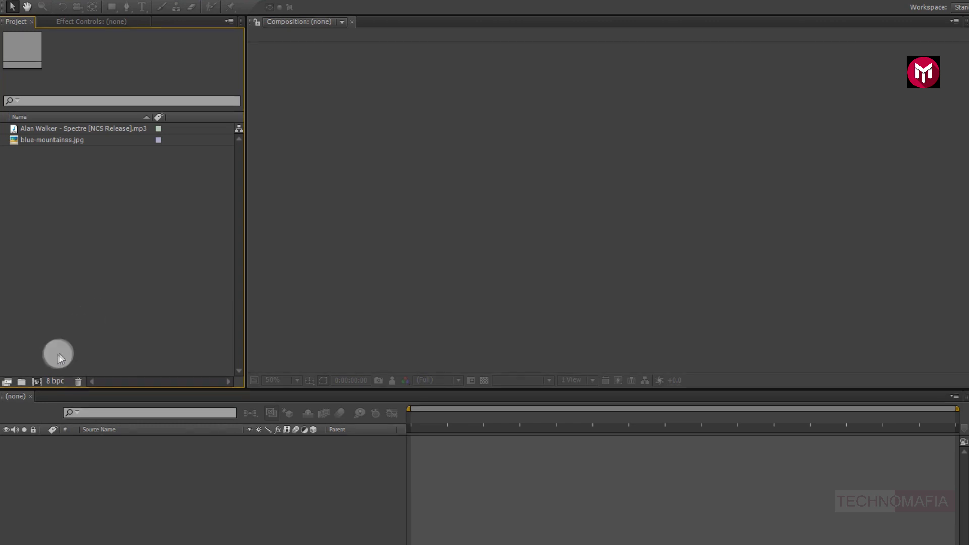
Create a 1920 x 1080, 30 fps composition named Spectrum with a duration of 15 seconds
{"action": "left_click", "coordinate": [36, 382]}
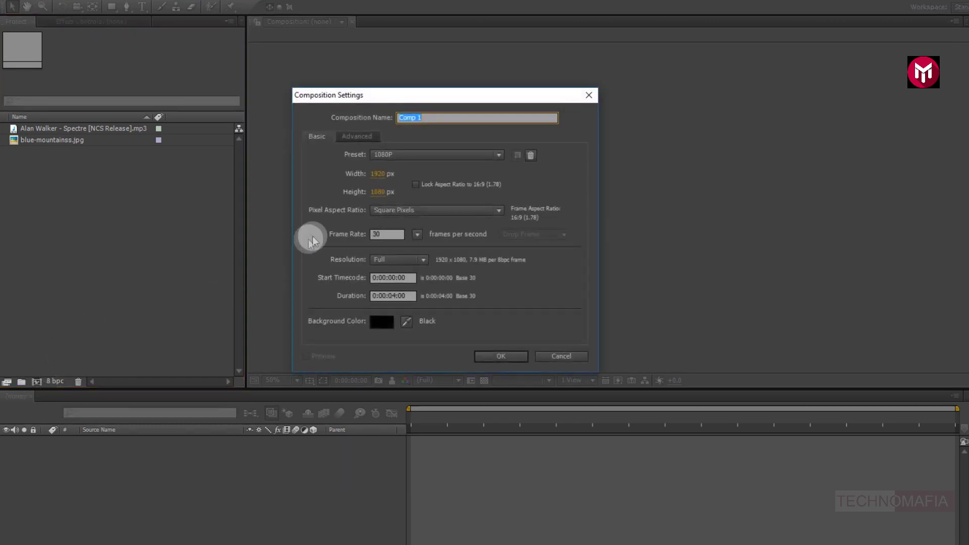
{"action": "type", "text": "Spectrum"}
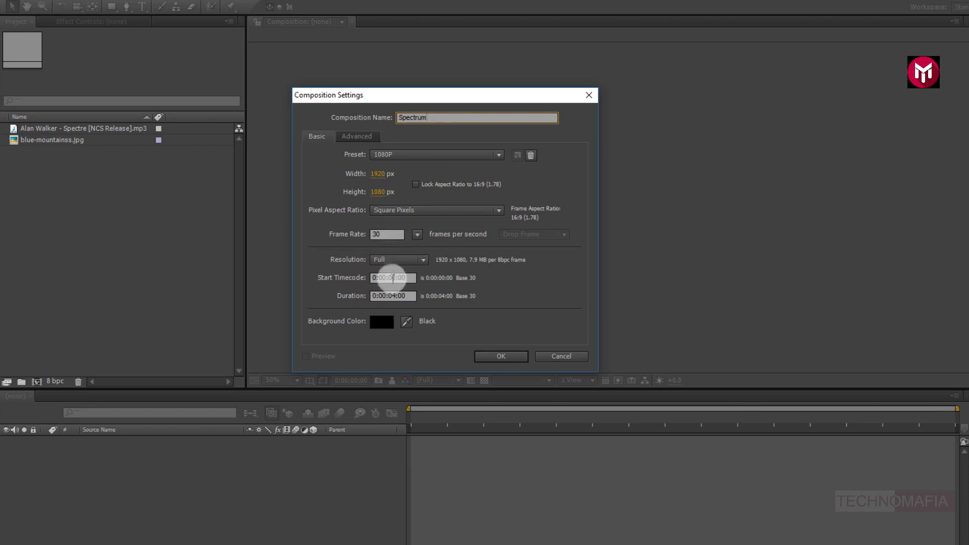
{"action": "left_click", "coordinate": [396, 295]}
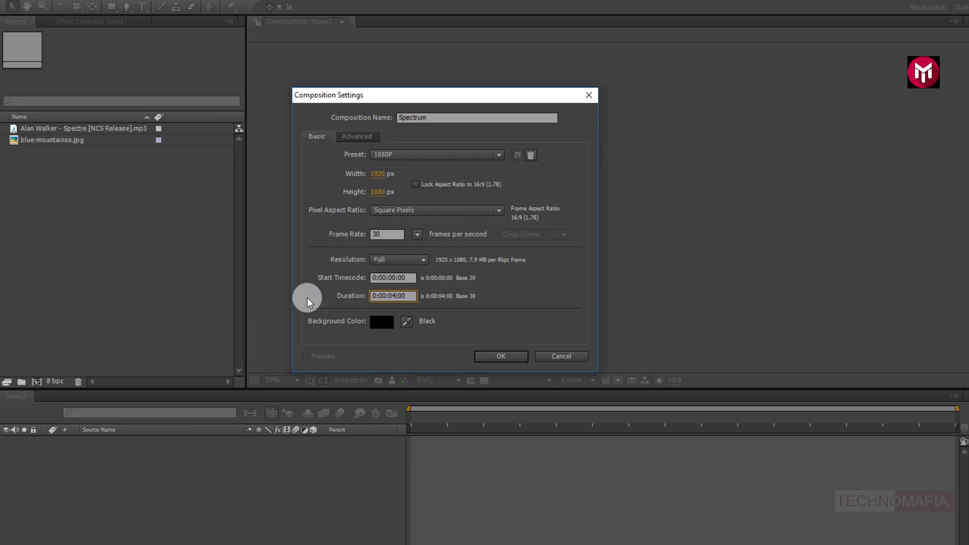
{"action": "type", "text": "15"}
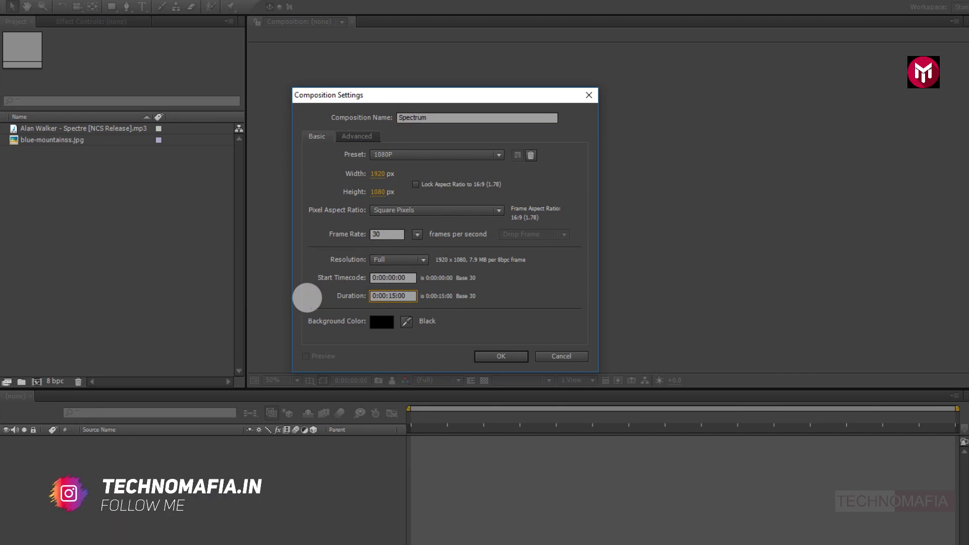
{"action": "left_click", "coordinate": [491, 357]}
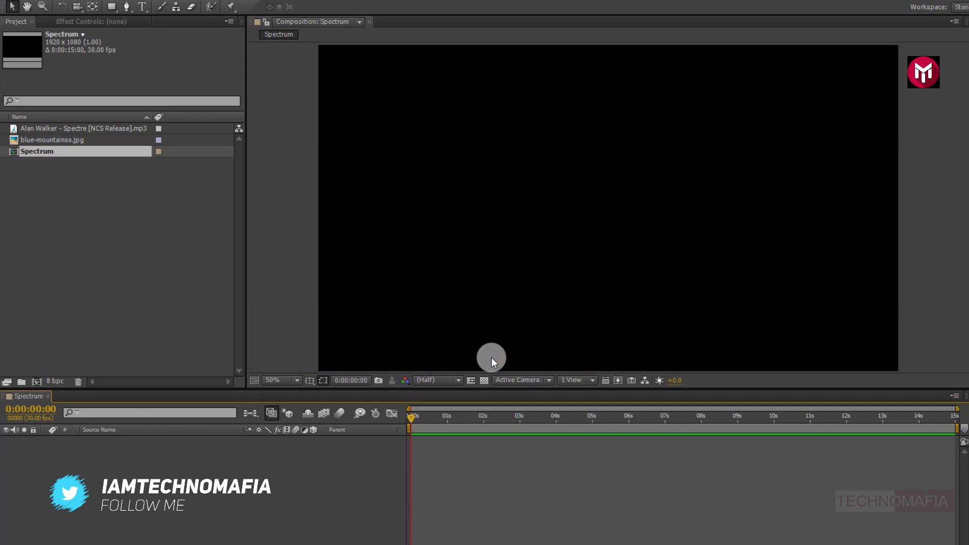
Add the Alan Walker - Spectre mp3 to the Spectrum composition and pre-compose it as Music, leaving all attributes in Spectrum
{"action": "left_click", "coordinate": [51, 132]}
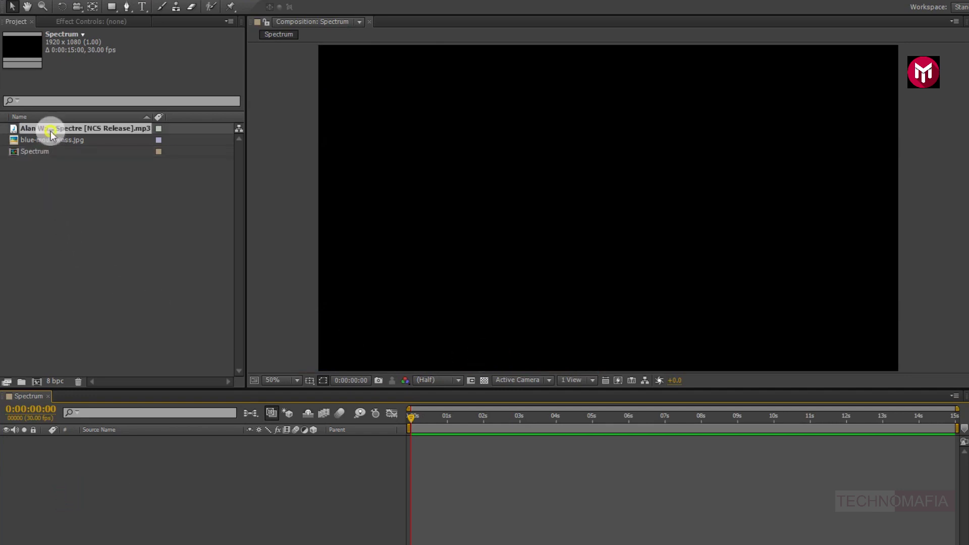
{"action": "left_click_drag", "start_coordinate": [49, 132], "coordinate": [125, 454]}
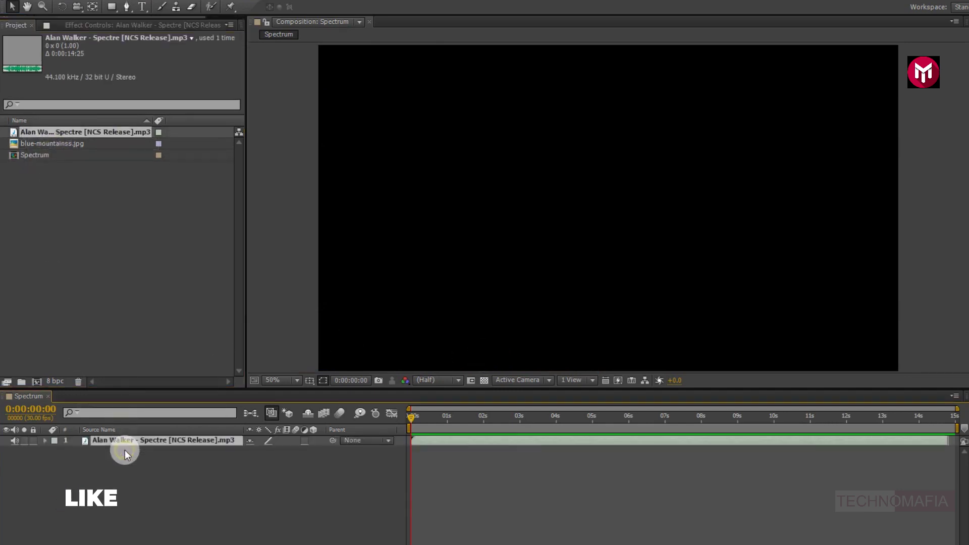
{"action": "right_click", "coordinate": [120, 447]}
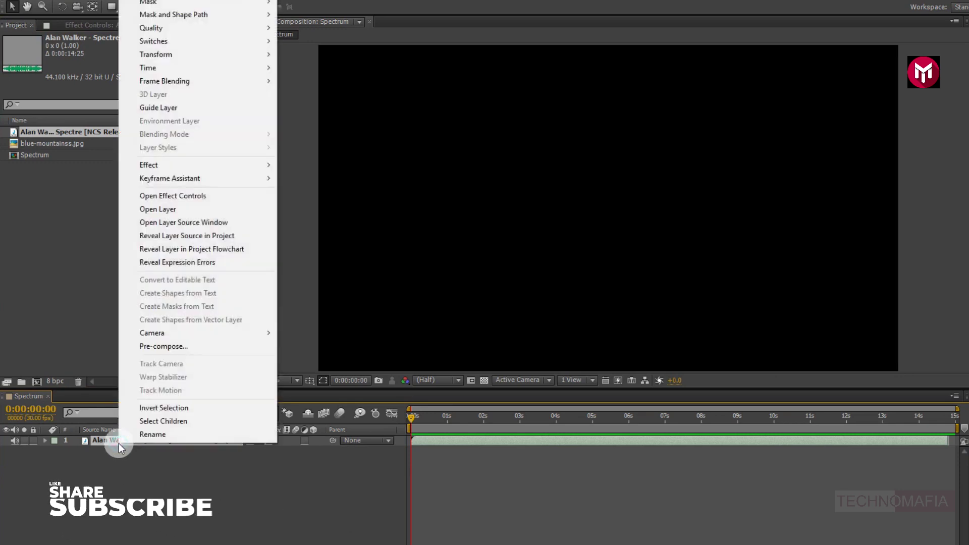
{"action": "left_click", "coordinate": [156, 346]}
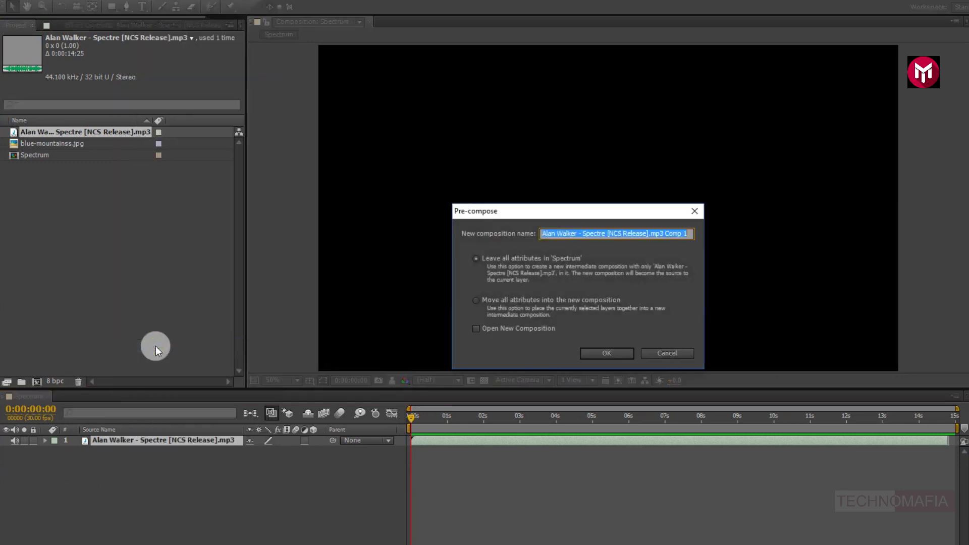
{"action": "type", "text": "Music"}
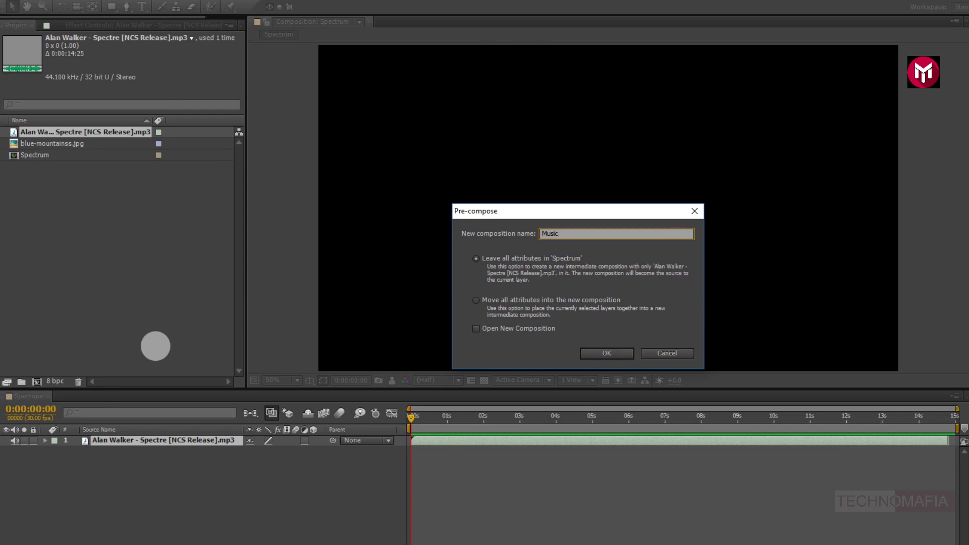
{"action": "left_click", "coordinate": [588, 352]}
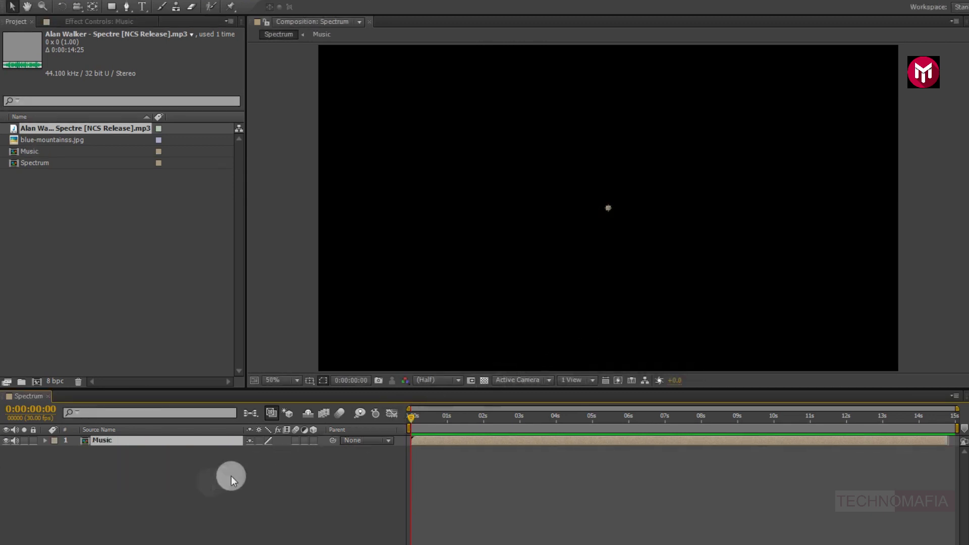
Add a black 1920 x 1080 solid layer named Spectrum 1 above the Music layer
{"action": "right_click", "coordinate": [148, 491]}
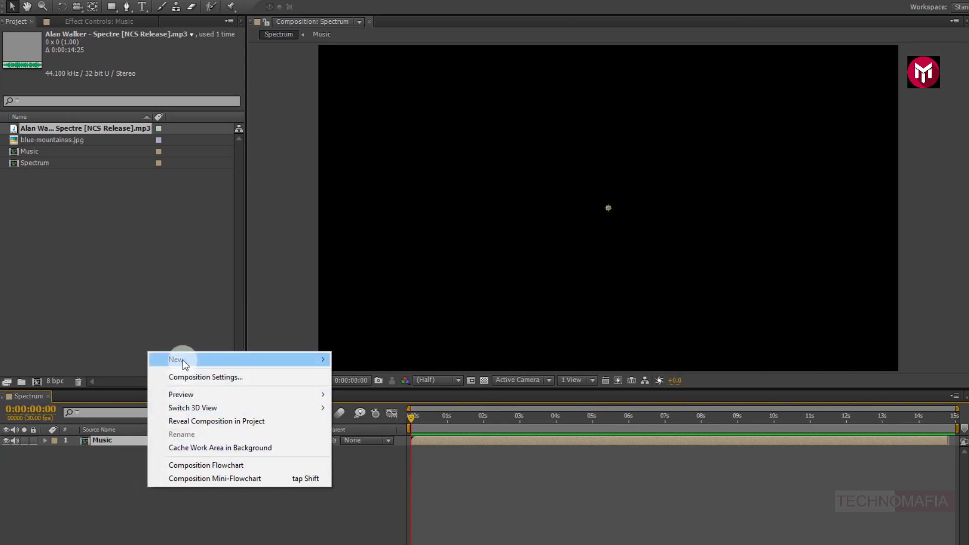
{"action": "mouse_move", "coordinate": [183, 359]}
{"action": "left_click", "coordinate": [377, 391]}
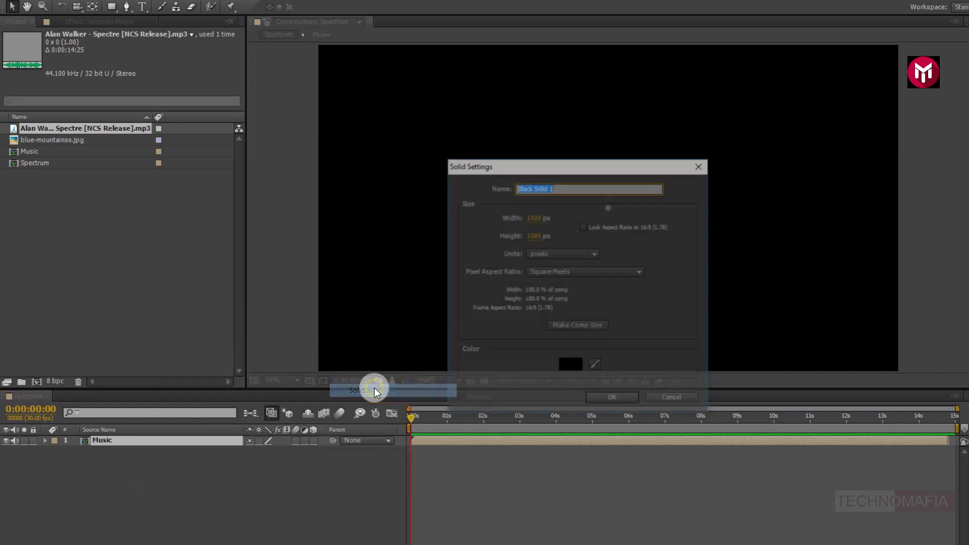
{"action": "type", "text": "Spectrum"}
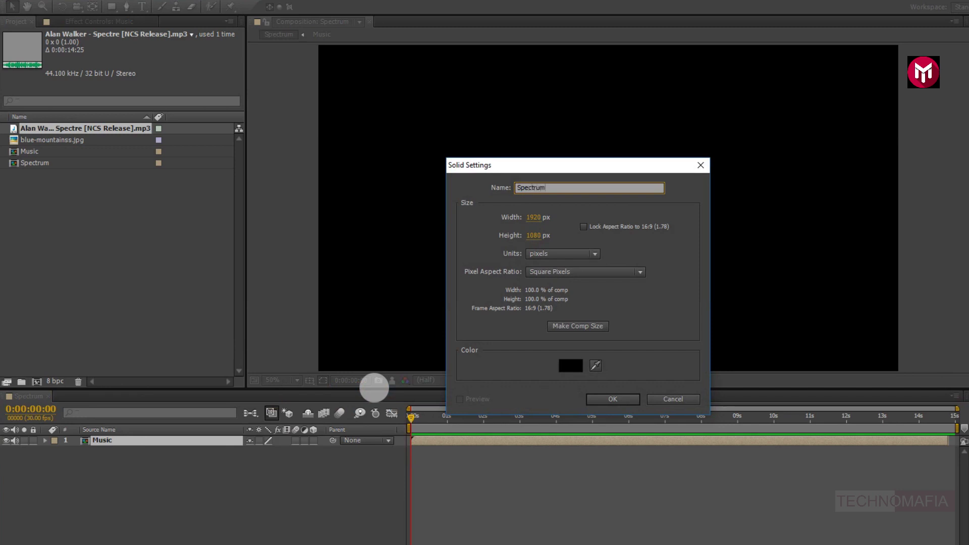
{"action": "left_click", "coordinate": [610, 399]}
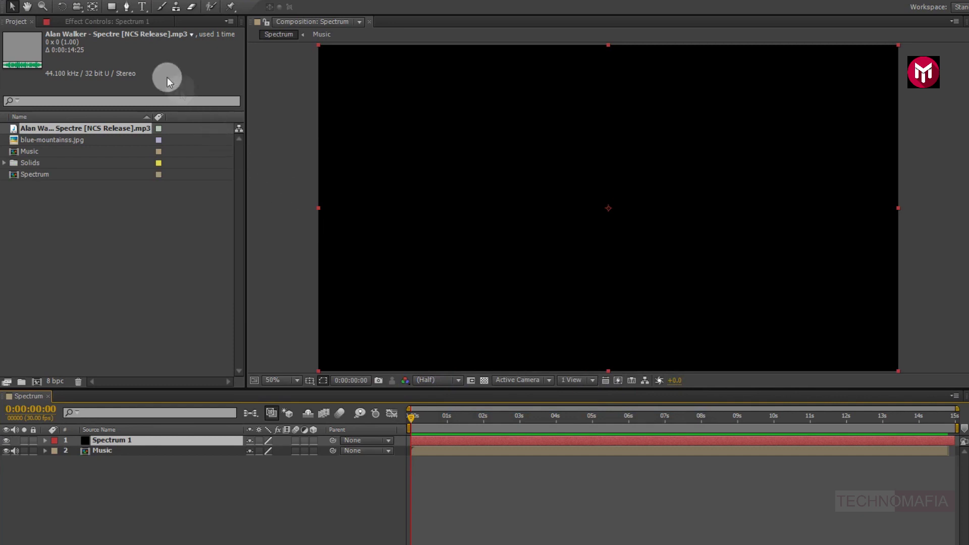
Draw a circular mask on the Spectrum 1 solid with the Ellipse Tool, centred in the composition frame
{"action": "left_click", "coordinate": [112, 7]}
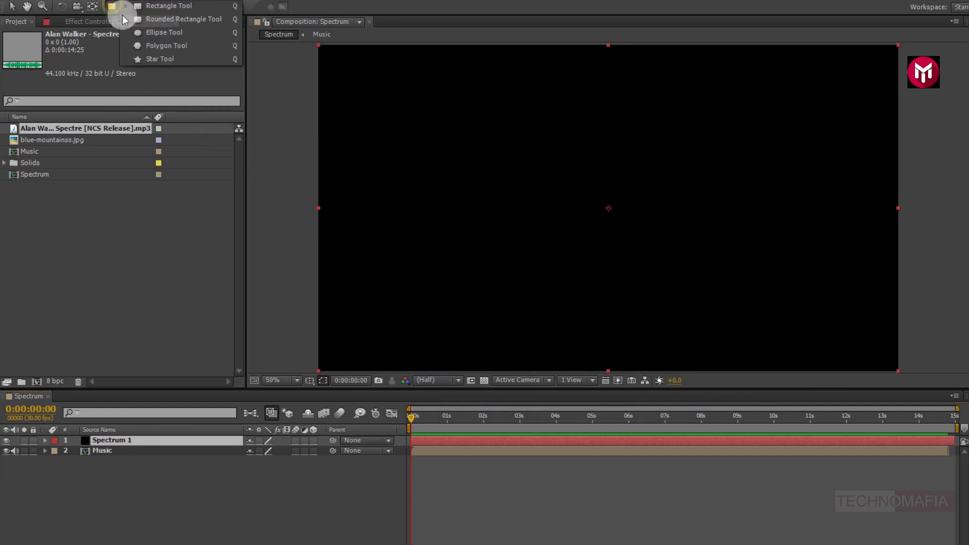
{"action": "left_click", "coordinate": [190, 33]}
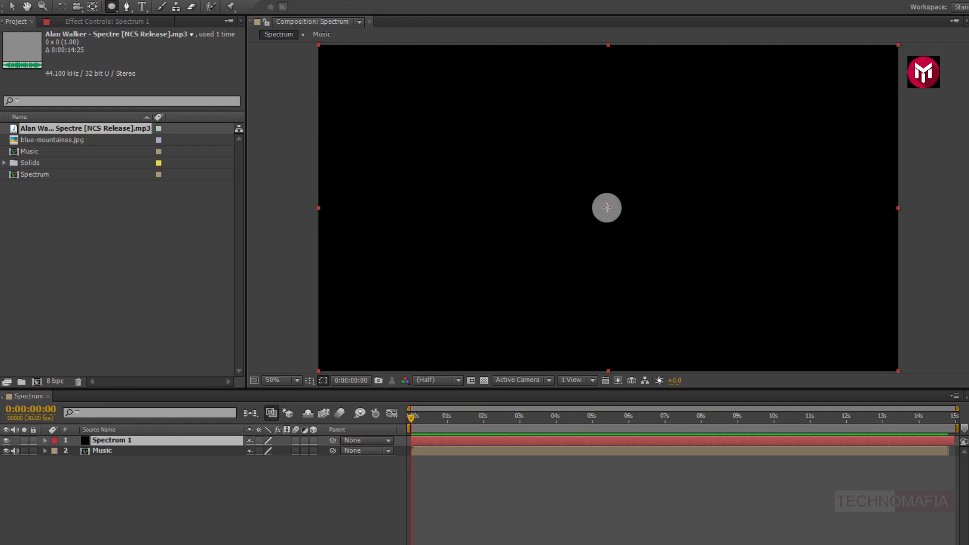
{"action": "left_click_drag", "start_coordinate": [607, 207], "coordinate": [677, 204]}
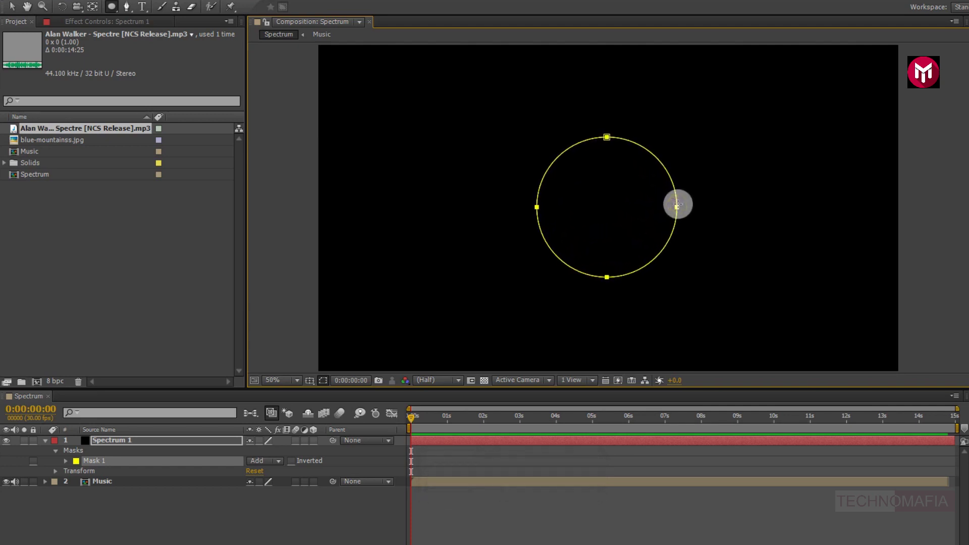
Find the Audio Spectrum effect by searching for "audio" and apply it to the Spectrum 1 solid
{"action": "left_click", "coordinate": [847, 34]}
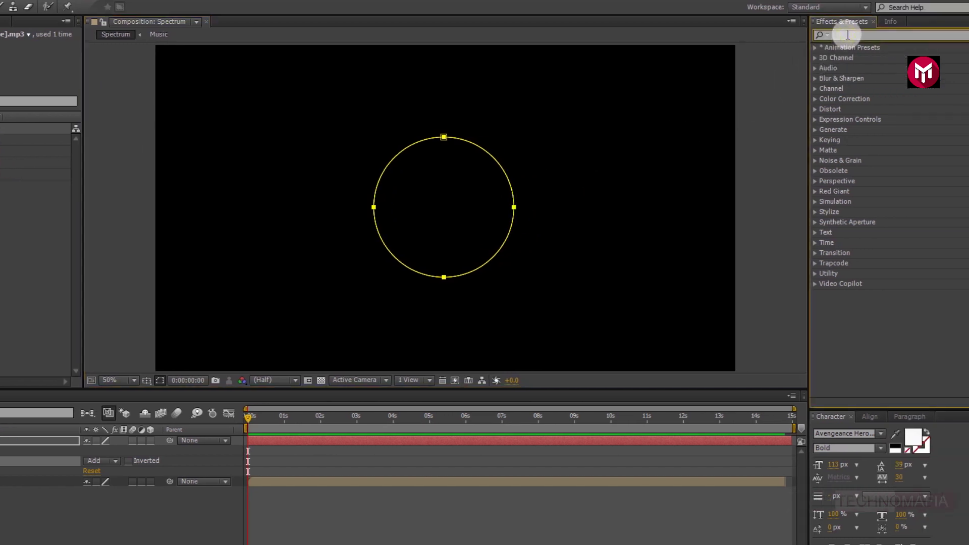
{"action": "type", "text": "audio"}
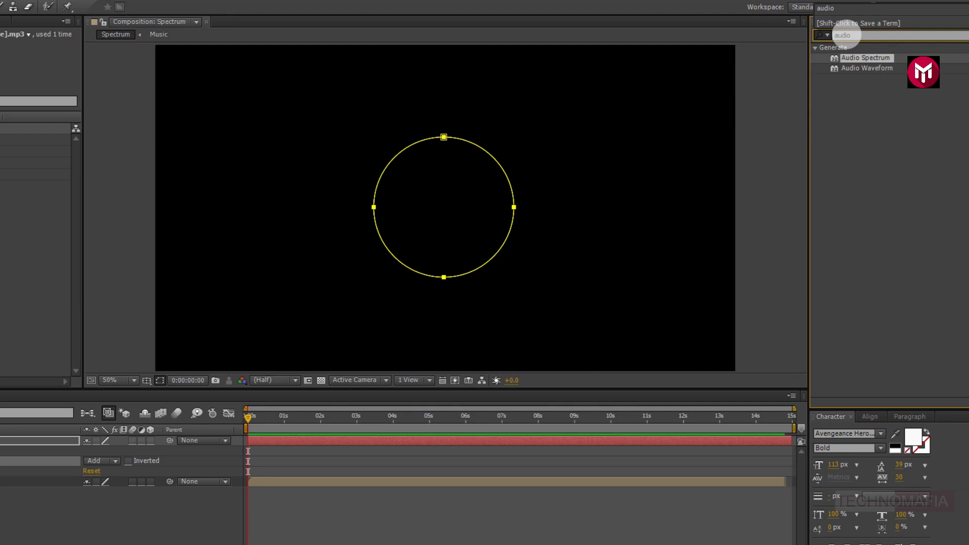
{"action": "double_click", "coordinate": [853, 59]}
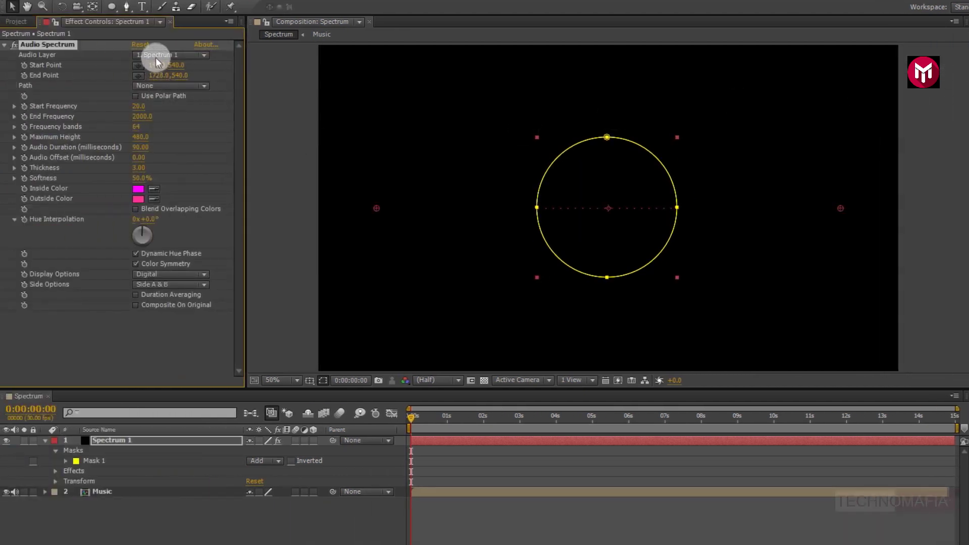
Set Audio Spectrum's audio layer to Music and its path to Mask 1, and hide the mask outline in the viewer
{"action": "left_click", "coordinate": [157, 59]}
{"action": "left_click", "coordinate": [158, 98]}
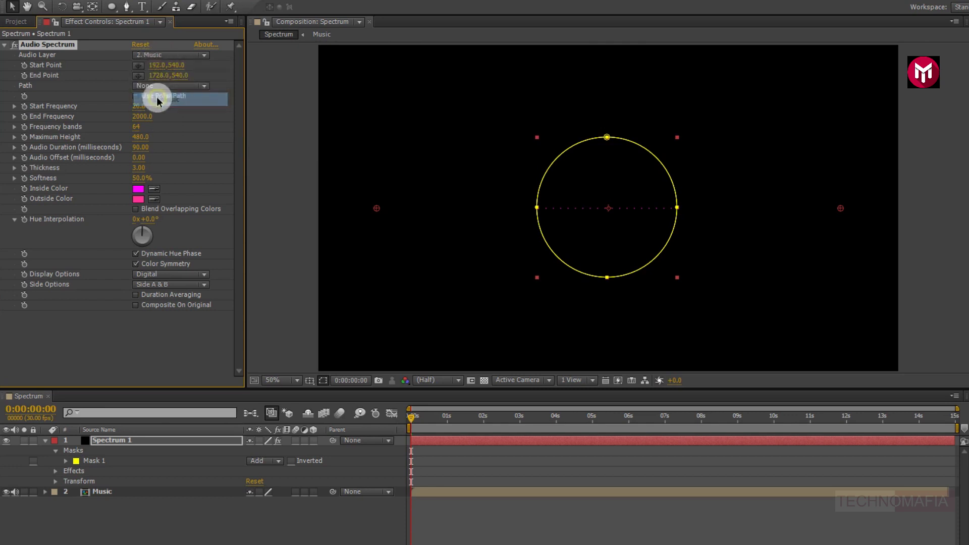
{"action": "left_click", "coordinate": [156, 87]}
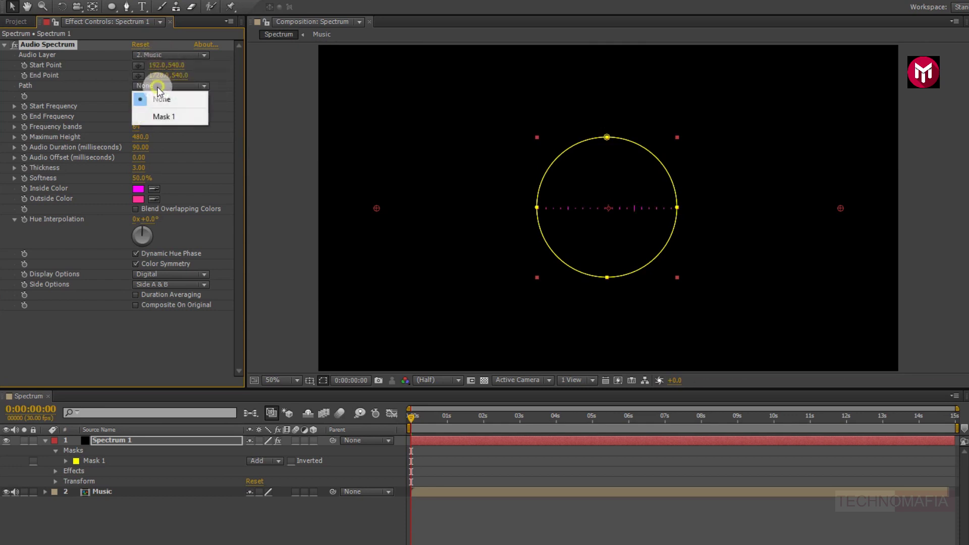
{"action": "left_click", "coordinate": [165, 118]}
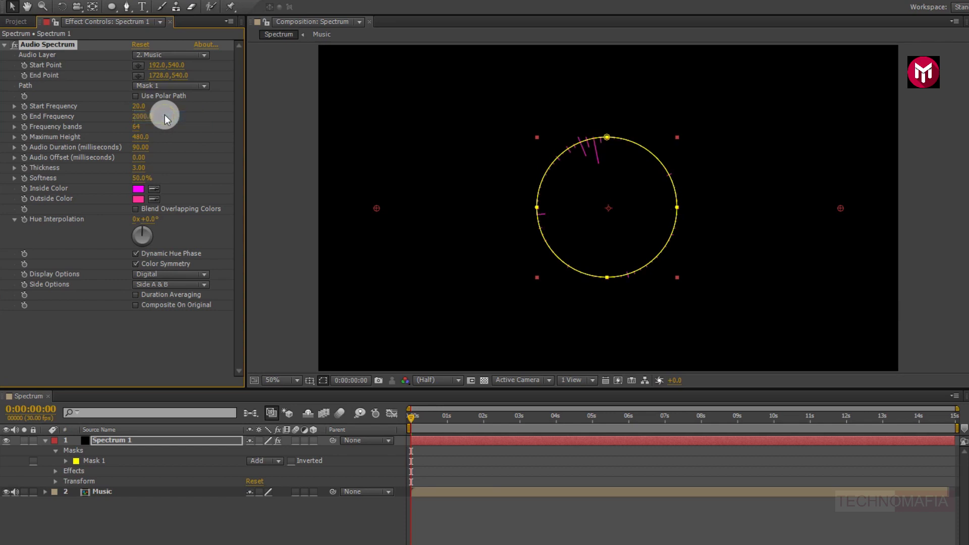
{"action": "left_click", "coordinate": [323, 381]}
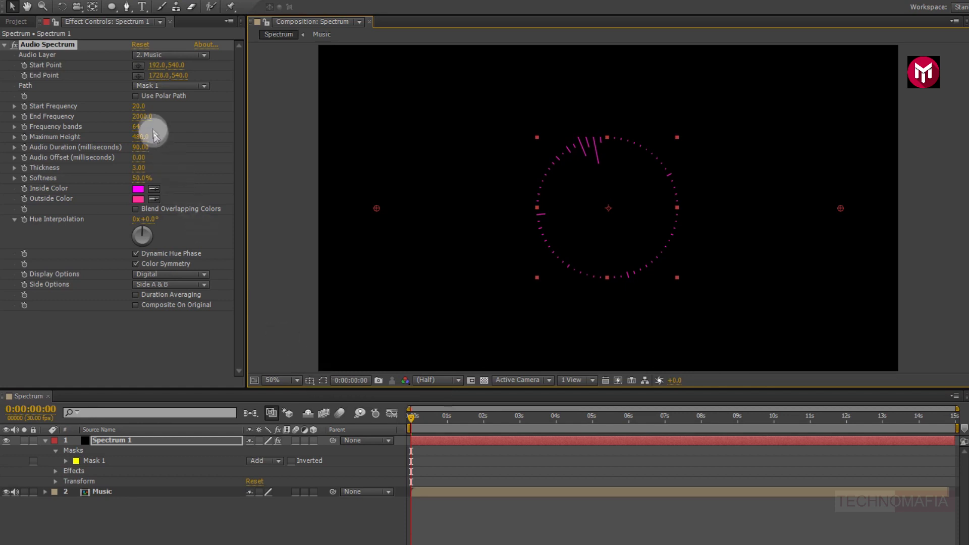
Set Audio Spectrum's start frequency to 10, end frequency to 1100 and frequency bands to 200
{"action": "left_click", "coordinate": [140, 108]}
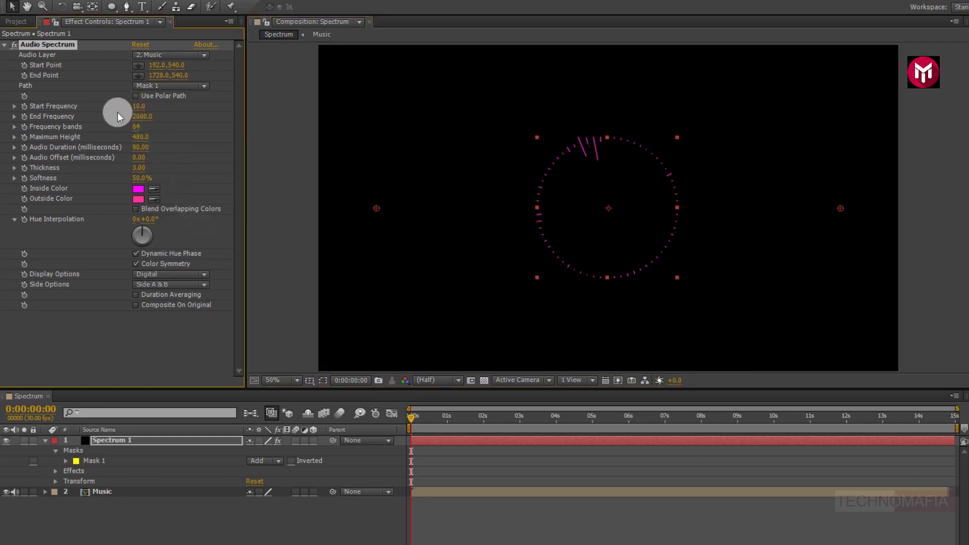
{"action": "key", "text": "Tab"}
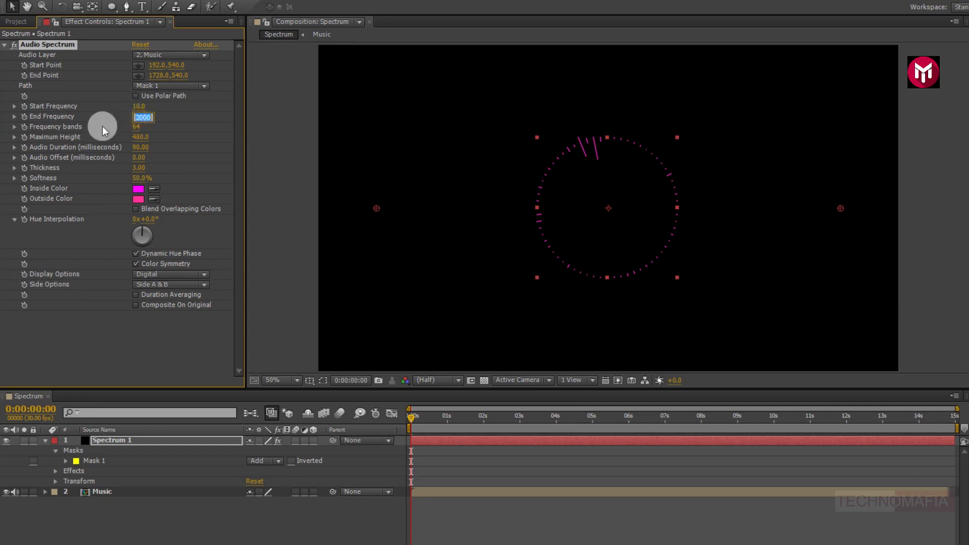
{"action": "type", "text": "1100"}
{"action": "key", "text": "Tab"}
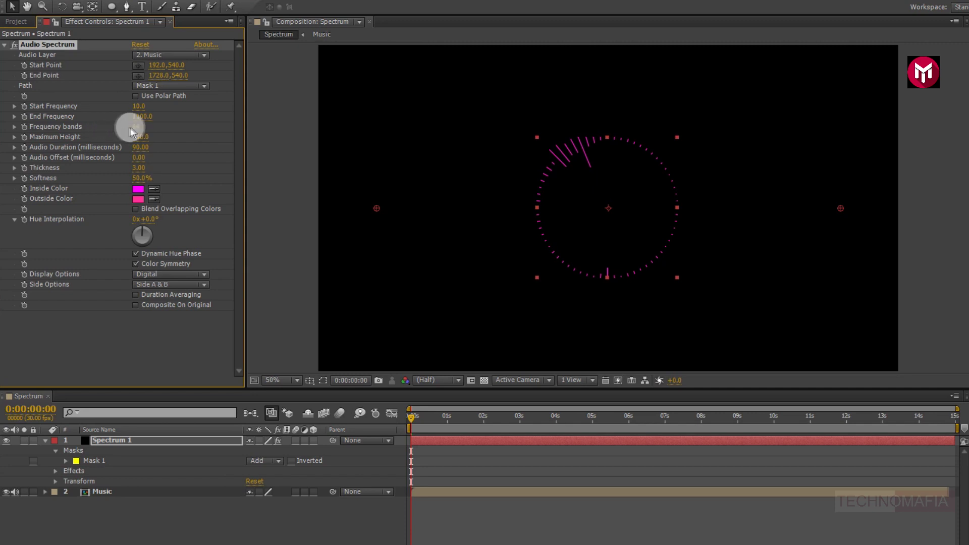
{"action": "type", "text": "200"}
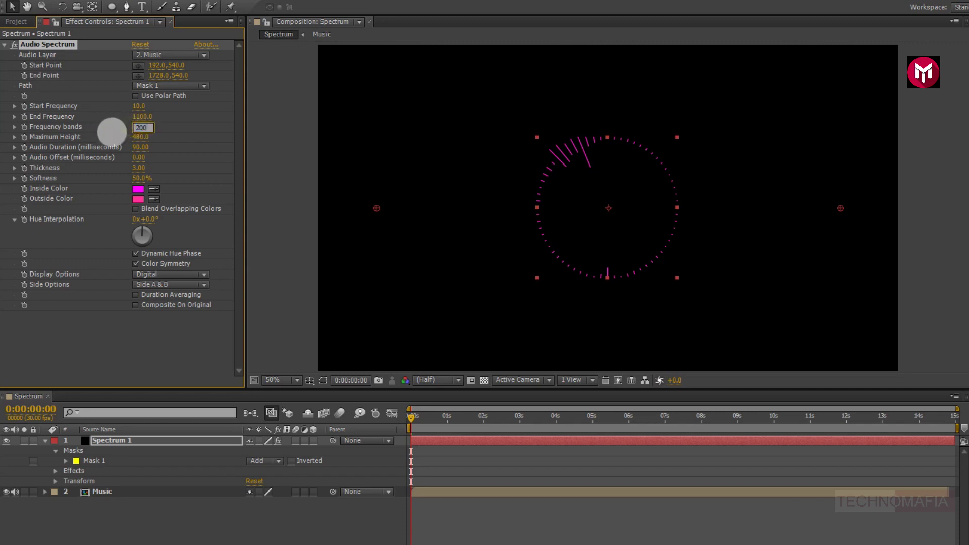
{"action": "left_click", "coordinate": [112, 133]}
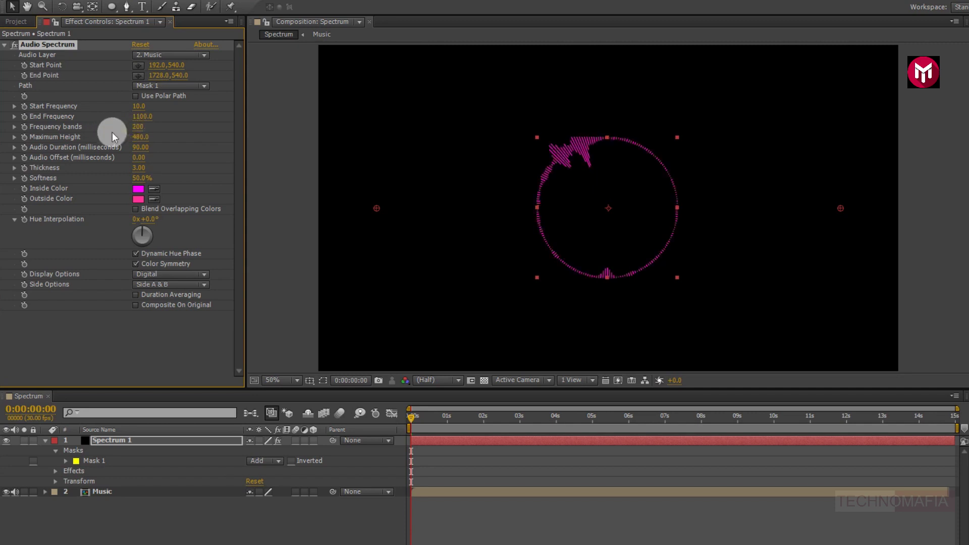
Set Audio Spectrum's maximum height to 800 and audio duration to 150 milliseconds
{"action": "left_click", "coordinate": [138, 136]}
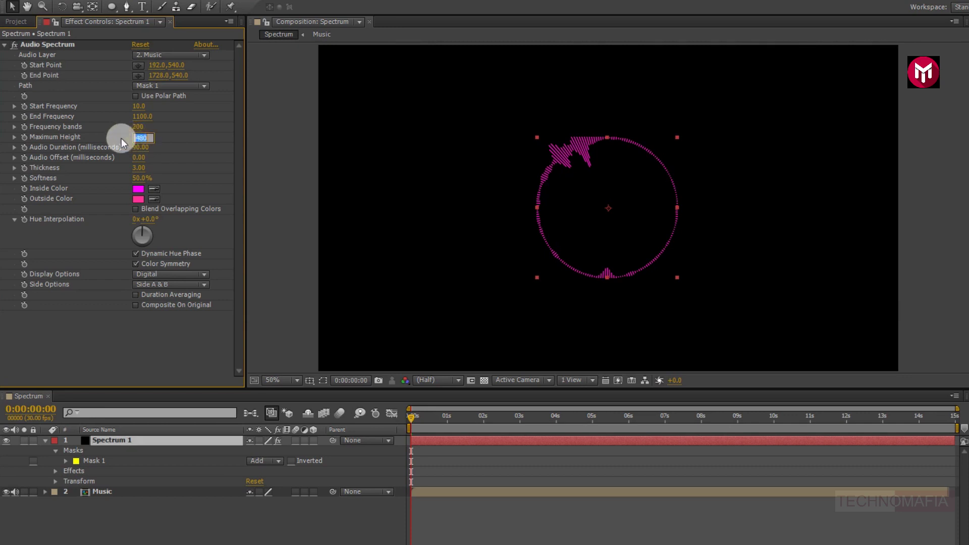
{"action": "type", "text": "8"}
{"action": "key", "text": "Return"}
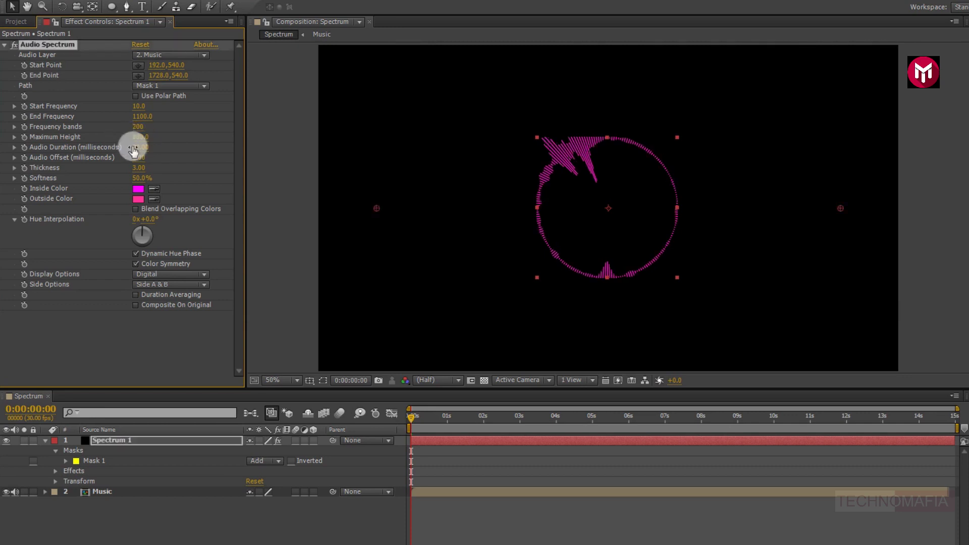
{"action": "left_click", "coordinate": [135, 147]}
{"action": "type", "text": "150"}
{"action": "key", "text": "Return"}
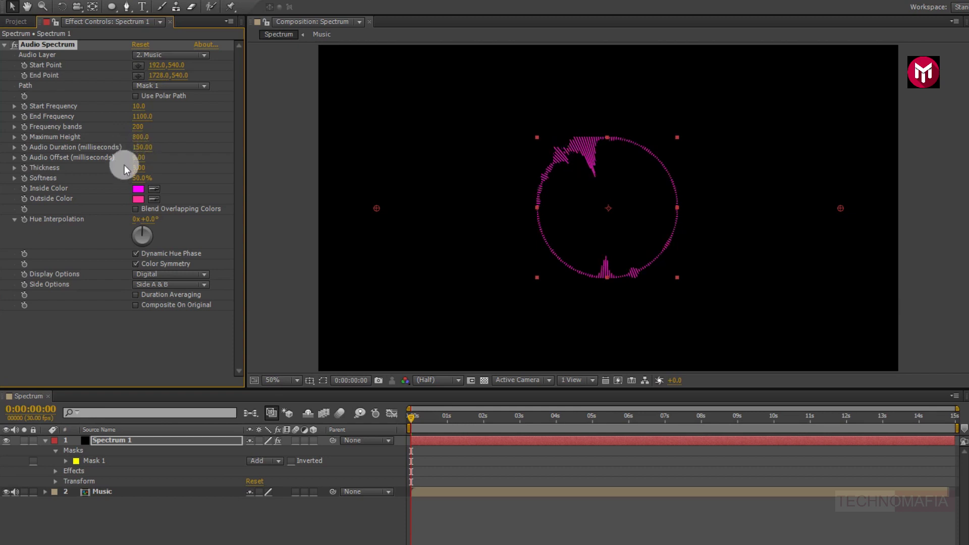
Set Audio Spectrum's thickness to 2 and reduce its softness
{"action": "left_click", "coordinate": [130, 168]}
{"action": "type", "text": "1"}
{"action": "key", "text": "Return"}
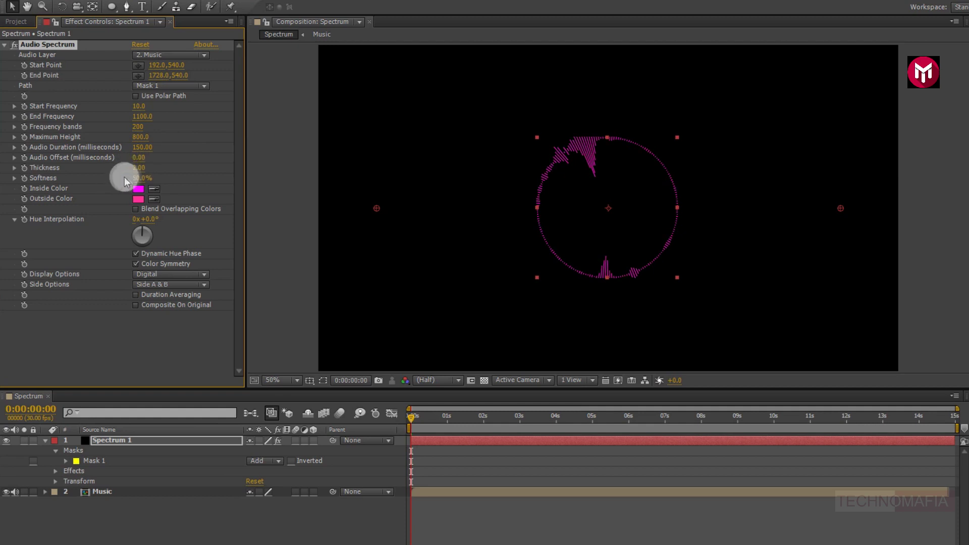
{"action": "left_click", "coordinate": [134, 178]}
{"action": "left_click", "coordinate": [121, 189]}
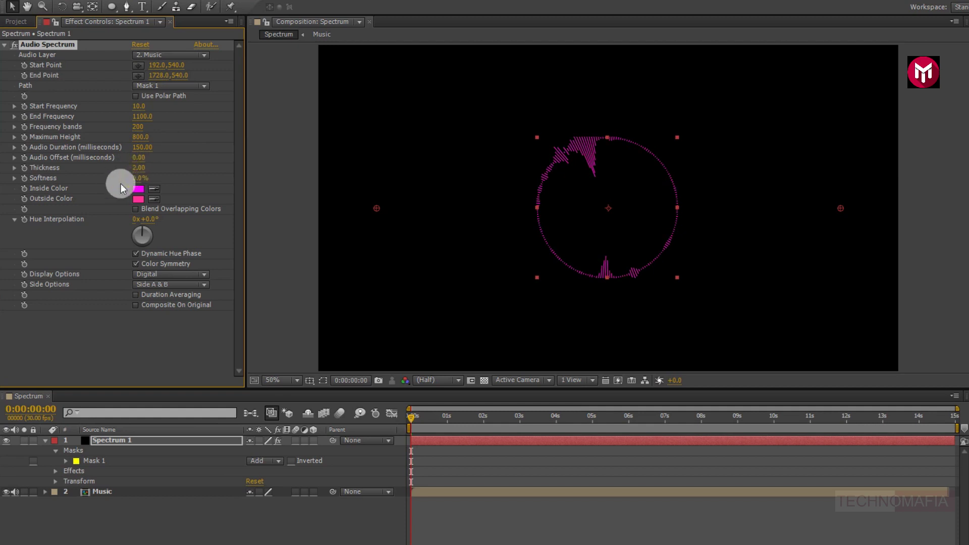
Set Audio Spectrum's inside and outside colors to white
{"action": "left_click", "coordinate": [138, 190]}
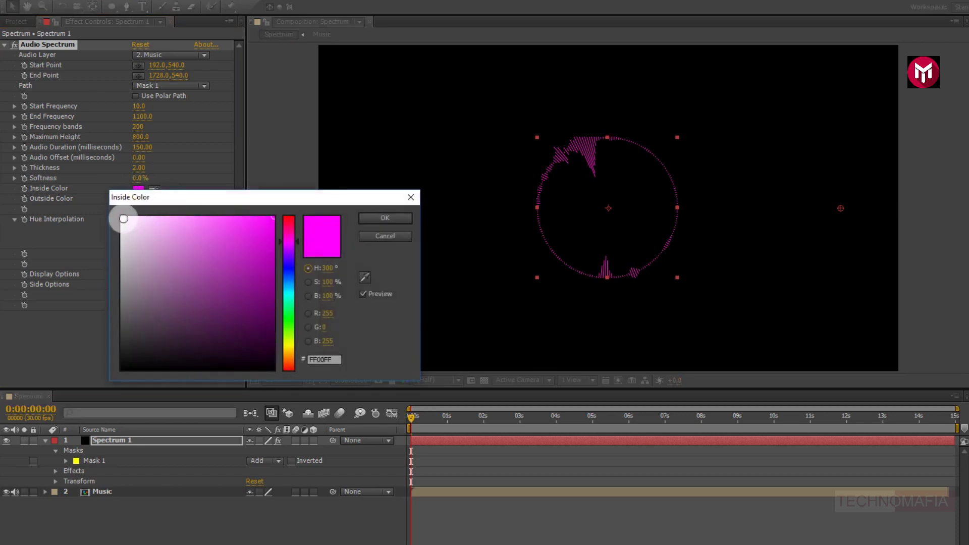
{"action": "left_click", "coordinate": [124, 218]}
{"action": "left_click", "coordinate": [384, 218]}
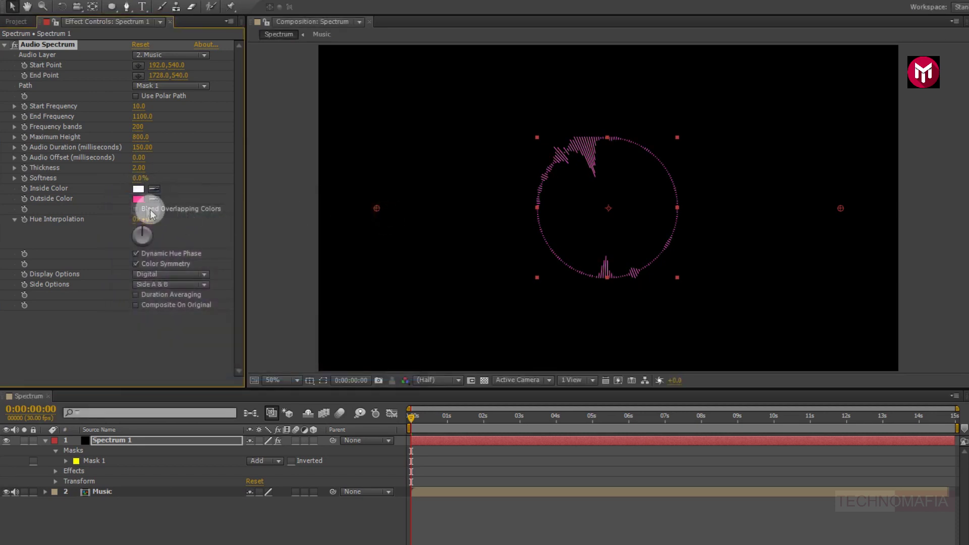
{"action": "left_click", "coordinate": [139, 199]}
{"action": "left_click", "coordinate": [120, 218]}
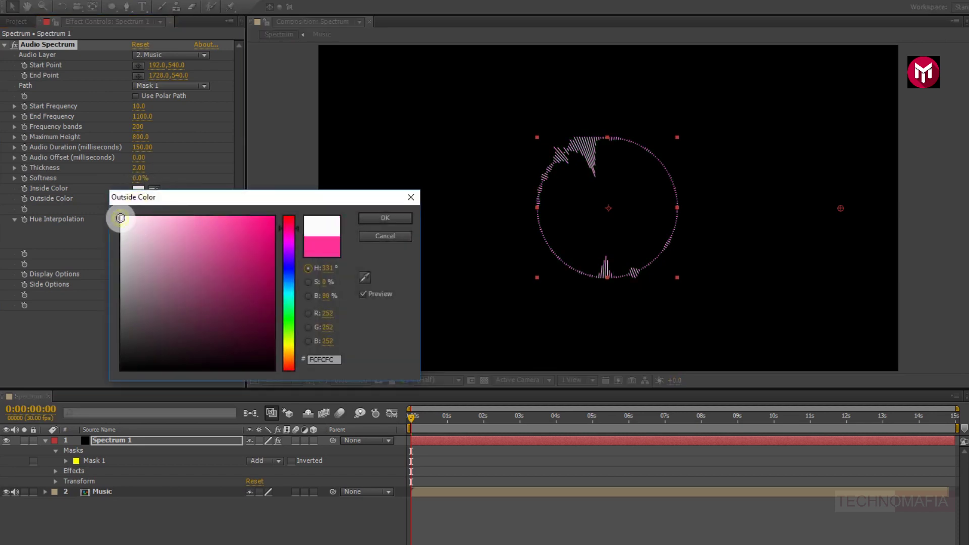
{"action": "left_click", "coordinate": [367, 218]}
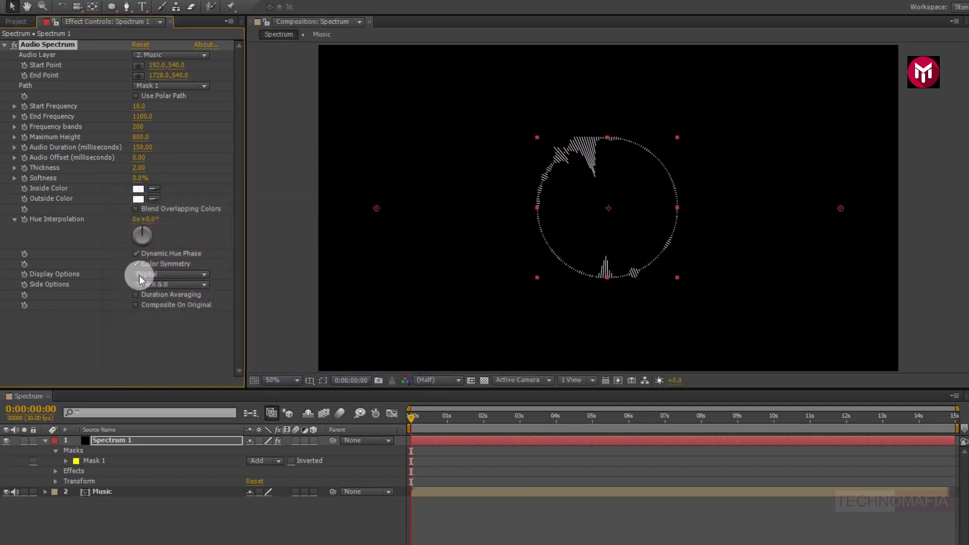
Set Audio Spectrum's side options to Side B and preview the start of the animation
{"action": "left_click", "coordinate": [185, 283]}
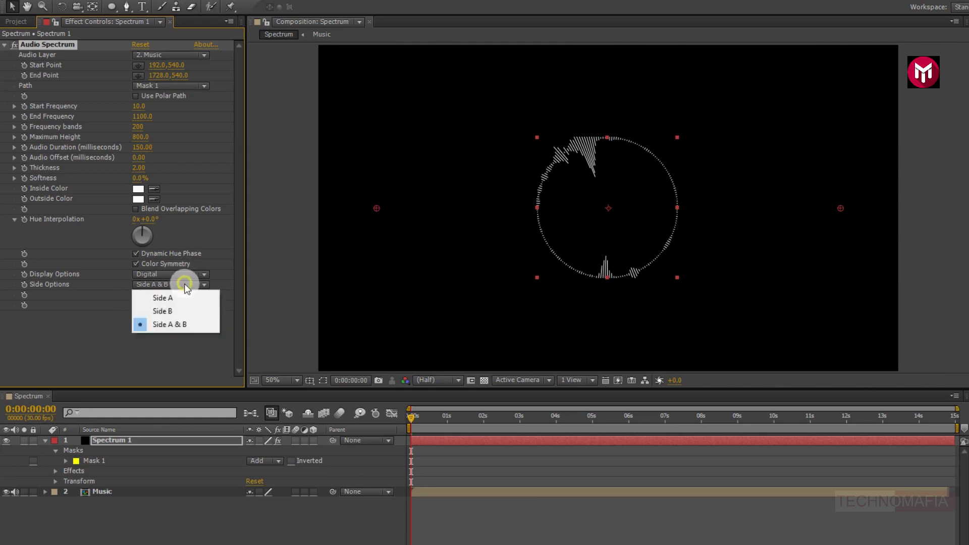
{"action": "left_click", "coordinate": [183, 312]}
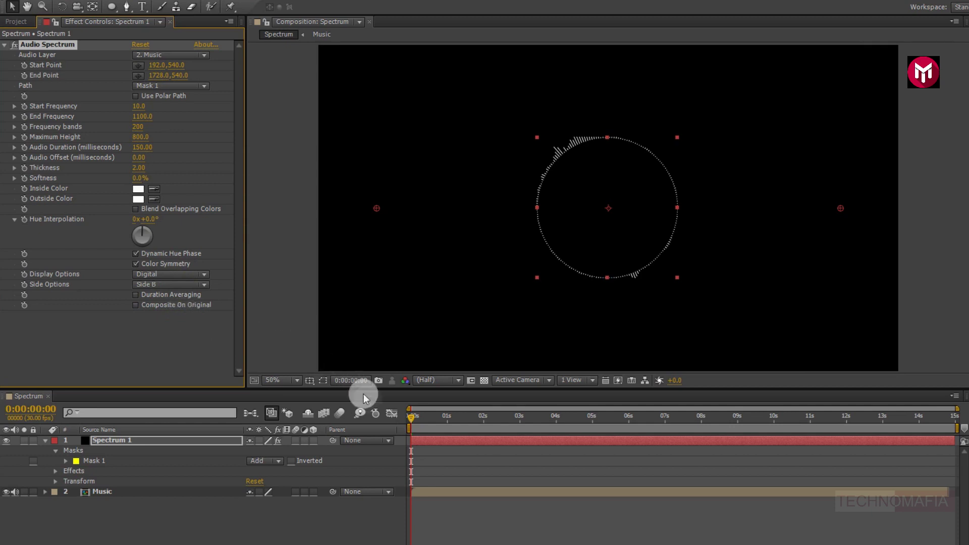
{"action": "mouse_move", "coordinate": [411, 417]}
{"action": "left_mouse_down"}
{"action": "mouse_move", "coordinate": [590, 422]}
{"action": "mouse_move", "coordinate": [405, 432]}
{"action": "left_mouse_up"}
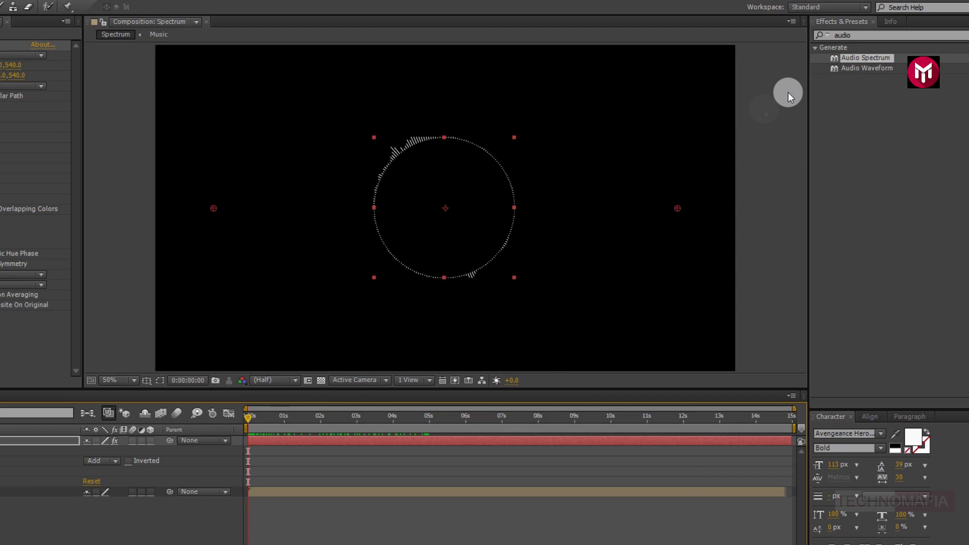
Find the Rotate Over Time animation preset and apply it to the Spectrum 1 layer
{"action": "left_click", "coordinate": [853, 35]}
{"action": "type", "text": "rotat"}
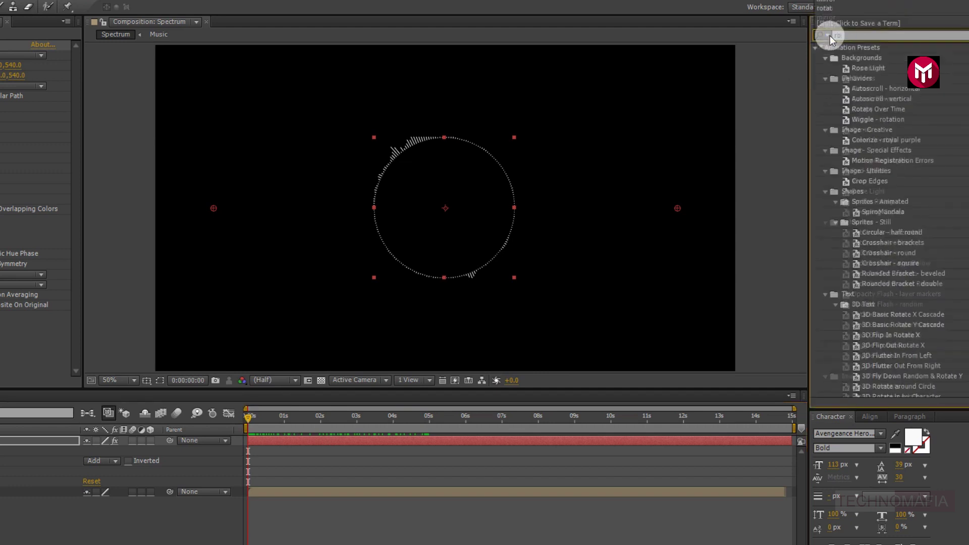
{"action": "type", "text": "e"}
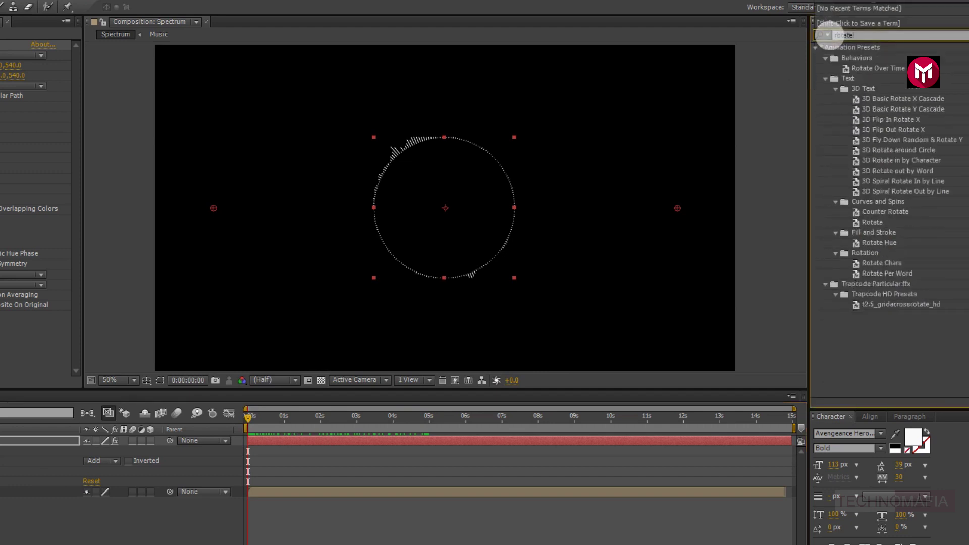
{"action": "left_click", "coordinate": [877, 70]}
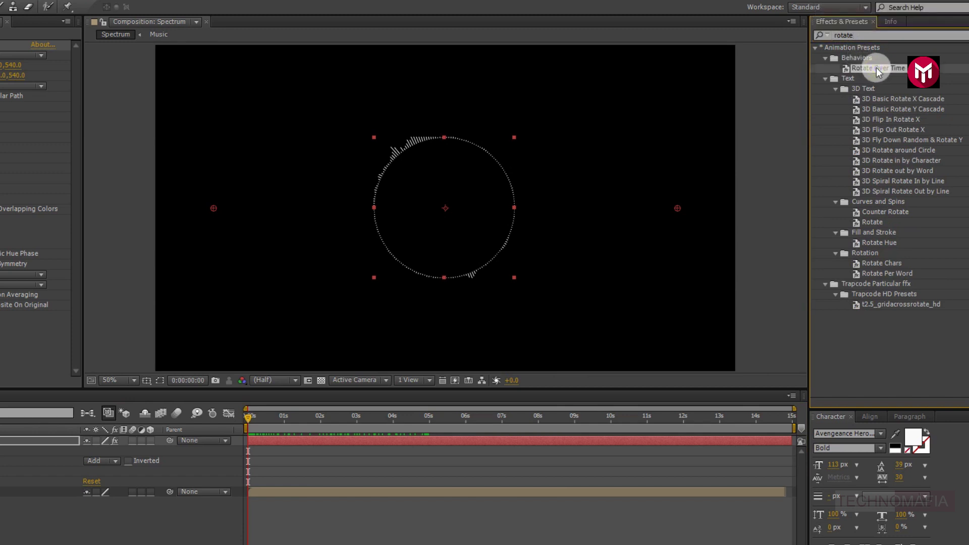
{"action": "double_click", "coordinate": [877, 69]}
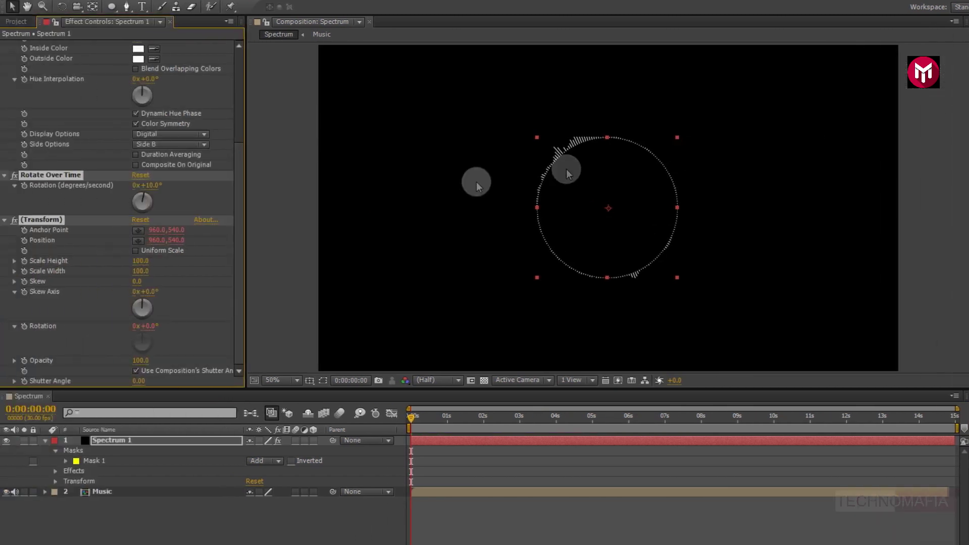
Set Rotate Over Time's rotation to 50 degrees per second and preview the spinning spectrum up to frame 8
{"action": "left_click", "coordinate": [148, 186]}
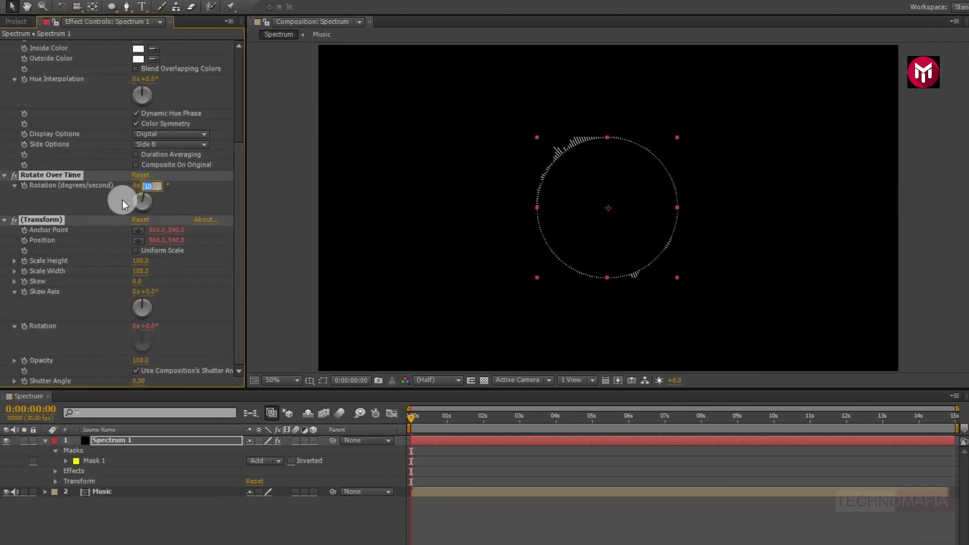
{"action": "type", "text": "50"}
{"action": "key", "text": "Return"}
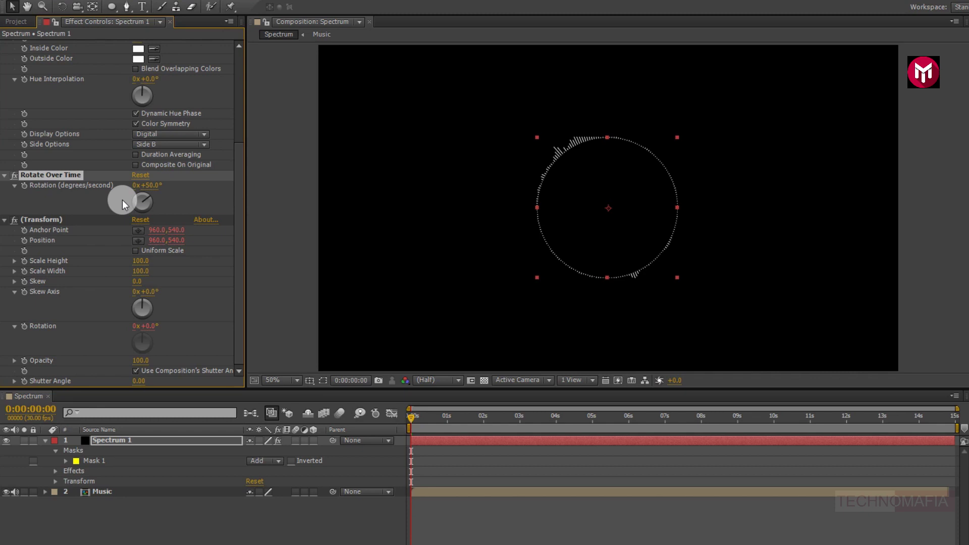
{"action": "left_click", "coordinate": [412, 416]}
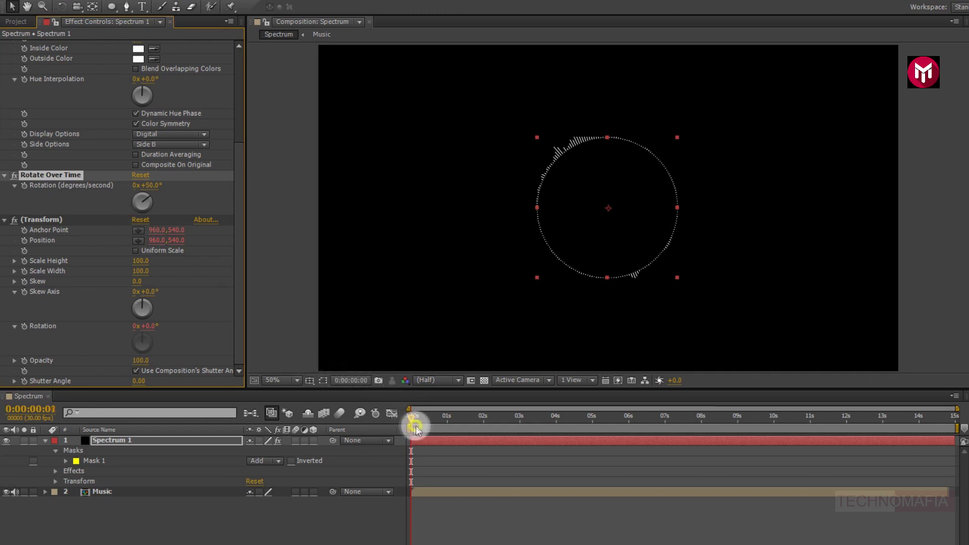
{"action": "mouse_move", "coordinate": [415, 427]}
{"action": "left_mouse_down"}
{"action": "mouse_move", "coordinate": [645, 428]}
{"action": "mouse_move", "coordinate": [421, 428]}
{"action": "left_mouse_up"}
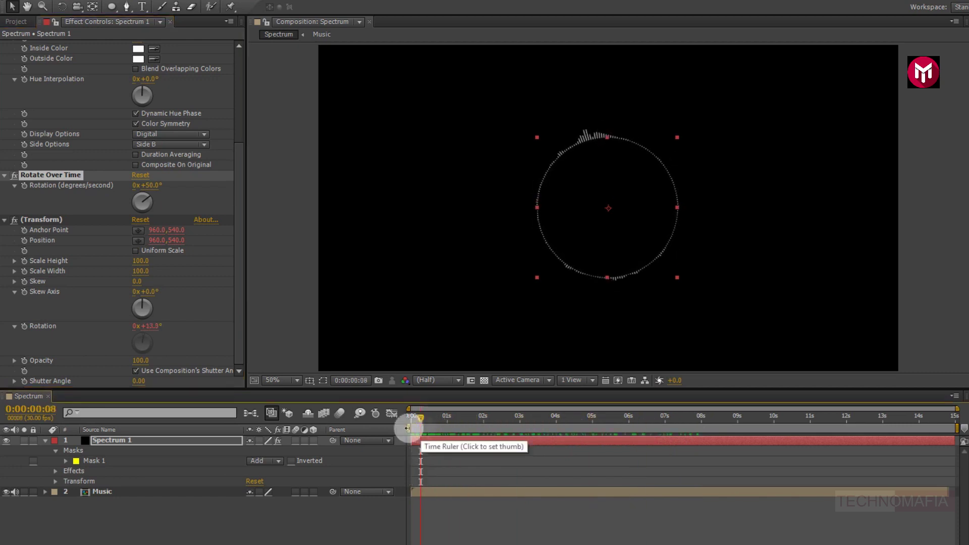
Duplicate the Spectrum 1 layer and collapse the original layer's properties
{"action": "left_click", "coordinate": [118, 444]}
{"action": "key", "text": "ctrl+d"}
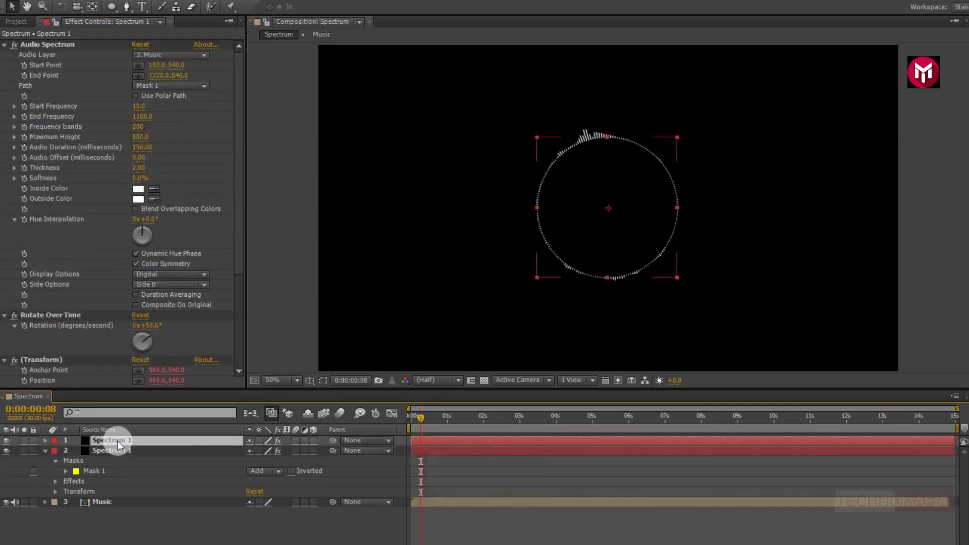
{"action": "left_click", "coordinate": [45, 452]}
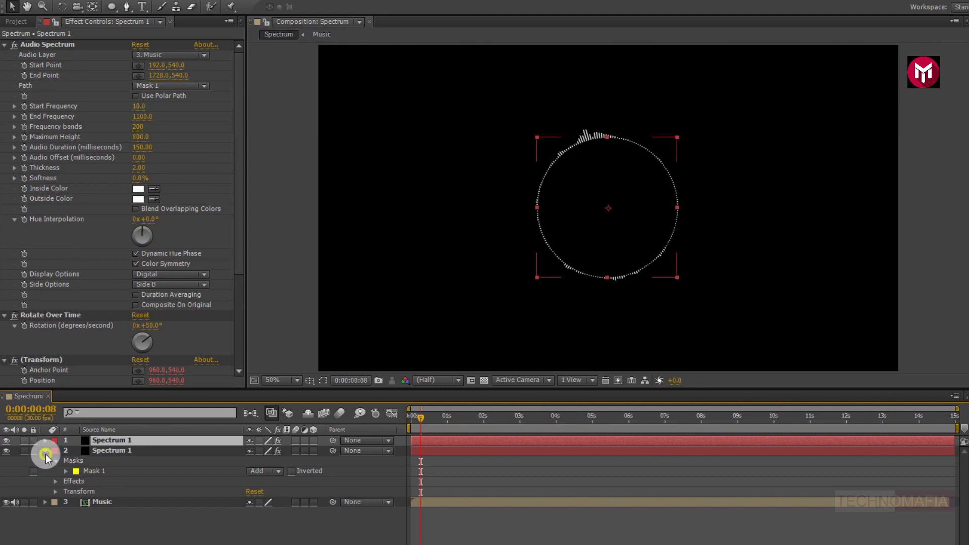
On the upper Spectrum 1 copy, set Audio Spectrum's start frequency to 1100, end frequency to 1800 and frequency bands to 80
{"action": "left_click", "coordinate": [108, 444]}
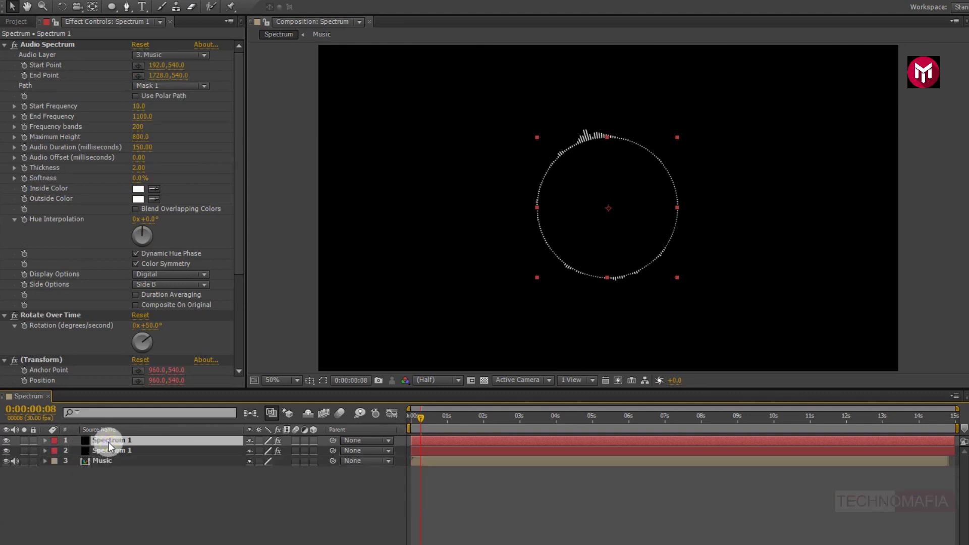
{"action": "left_click", "coordinate": [140, 107]}
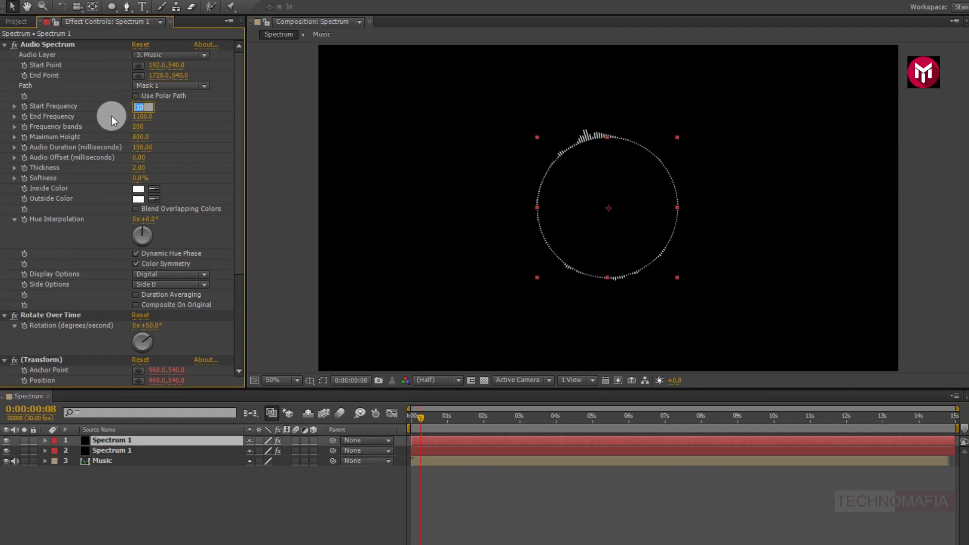
{"action": "type", "text": "1100"}
{"action": "left_click", "coordinate": [111, 117]}
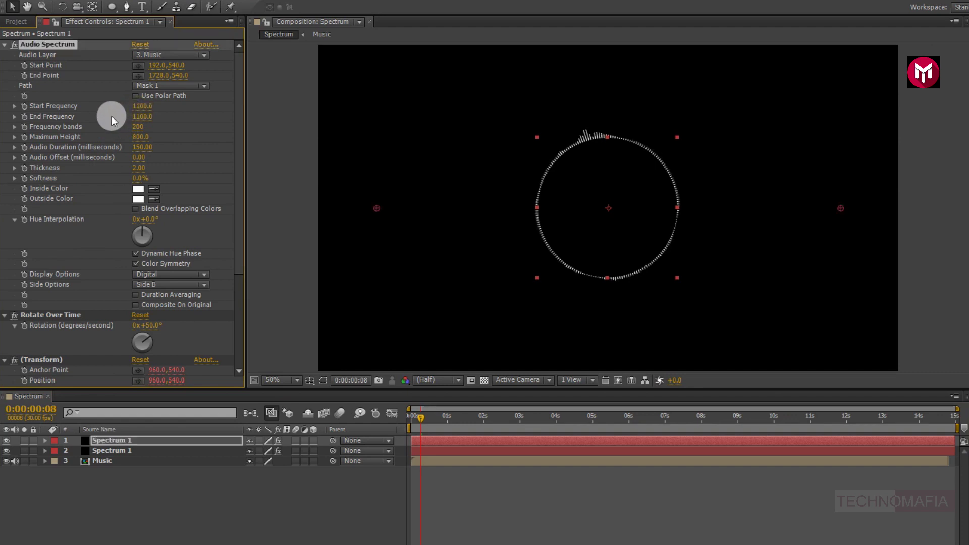
{"action": "left_click", "coordinate": [142, 117]}
{"action": "type", "text": "1800"}
{"action": "key", "text": "Return"}
{"action": "left_click", "coordinate": [136, 128]}
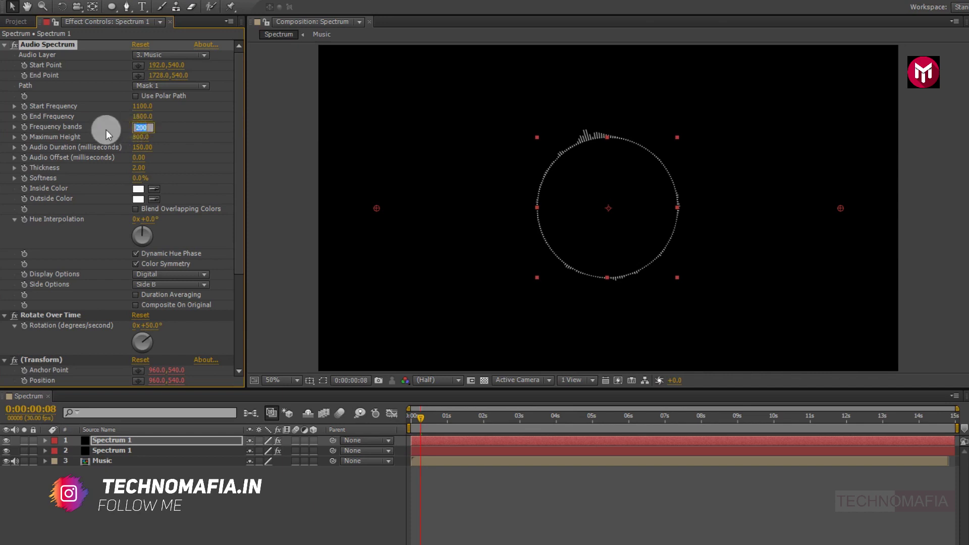
{"action": "type", "text": "80"}
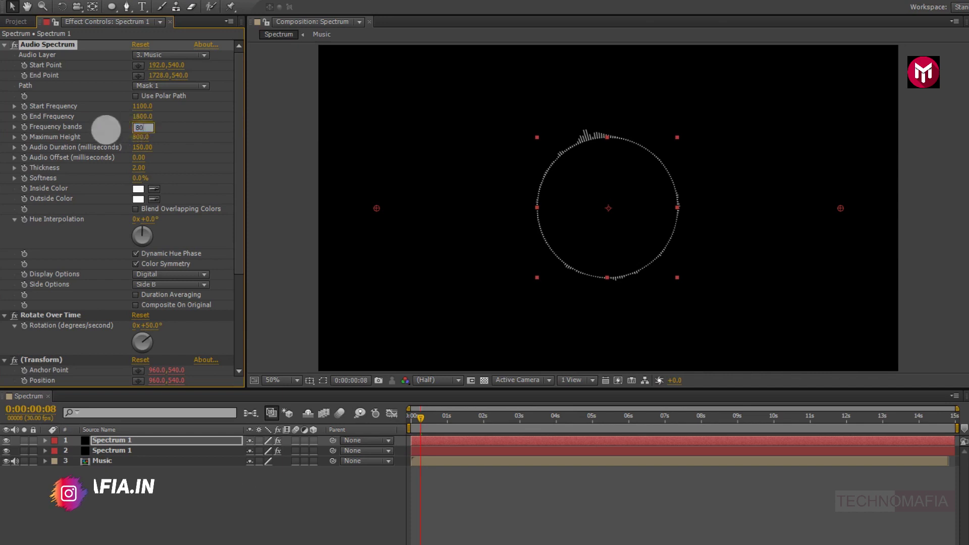
{"action": "key", "text": "Return"}
Set the upper Spectrum 1 copy's maximum height to 2000 and thickness to 6
{"action": "left_click", "coordinate": [138, 138]}
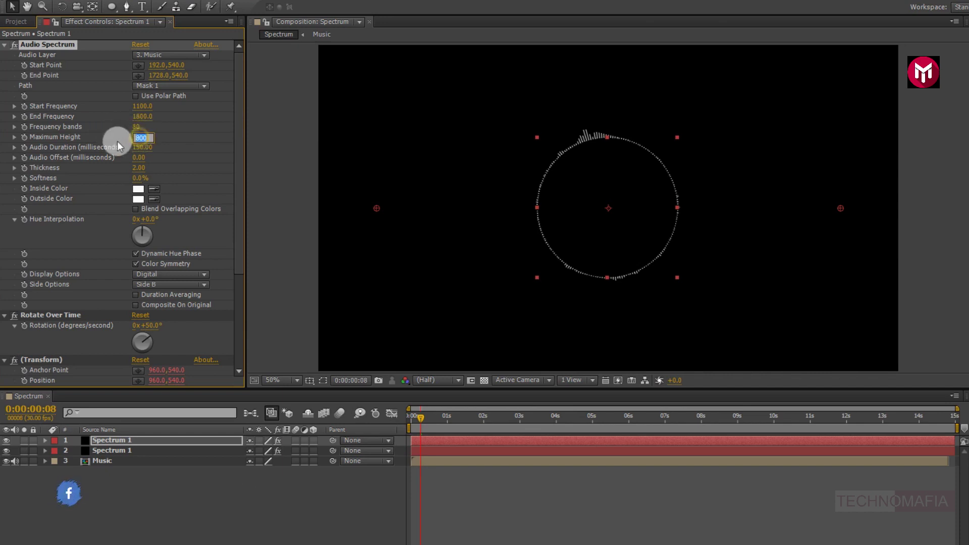
{"action": "type", "text": "2000"}
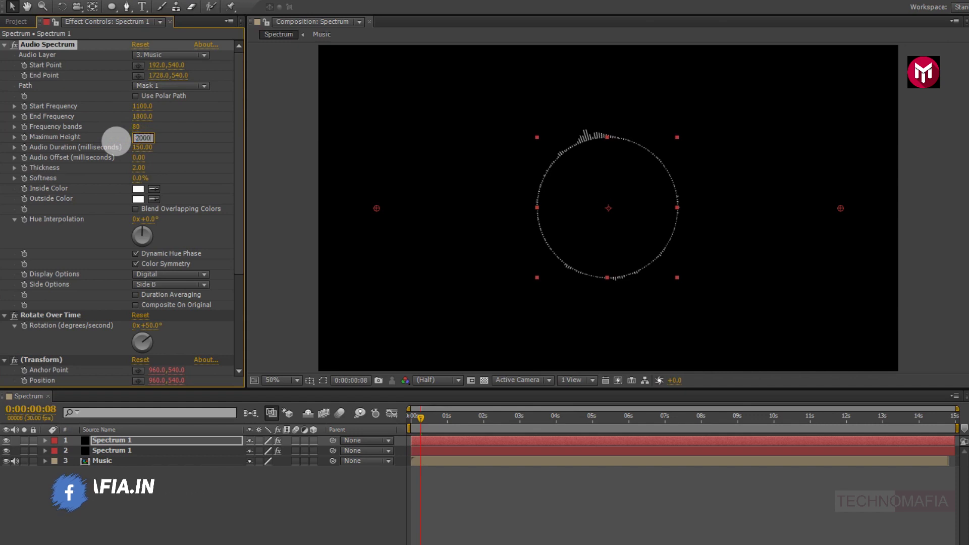
{"action": "key", "text": "Return"}
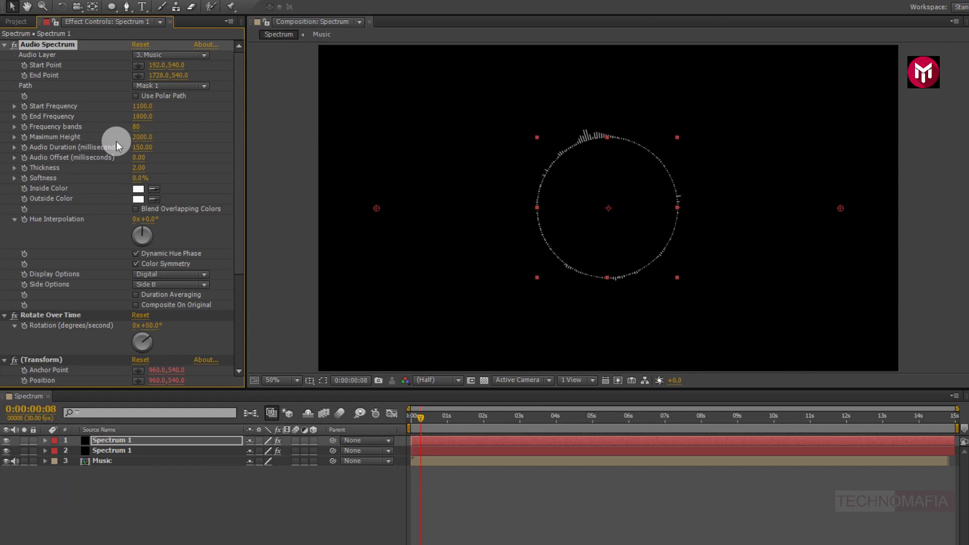
{"action": "left_click", "coordinate": [138, 167]}
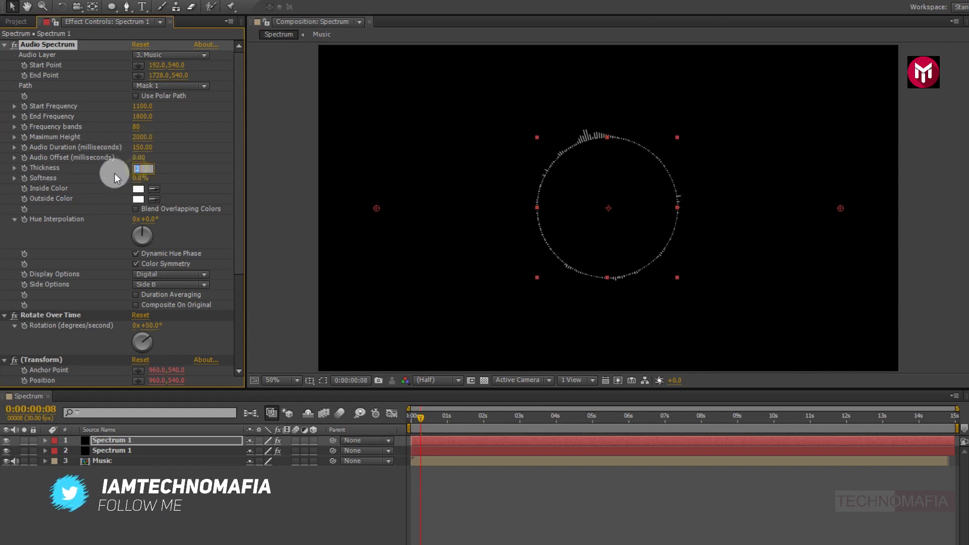
{"action": "type", "text": "6"}
{"action": "key", "text": "Return"}
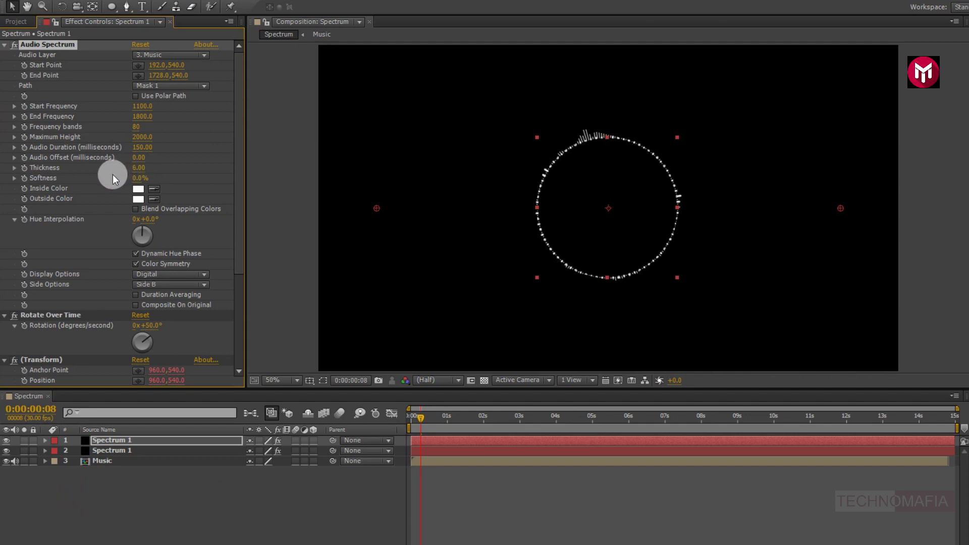
Create a black 1920 by 1080 px solid named Spectrum 2
{"action": "left_click", "coordinate": [137, 508]}
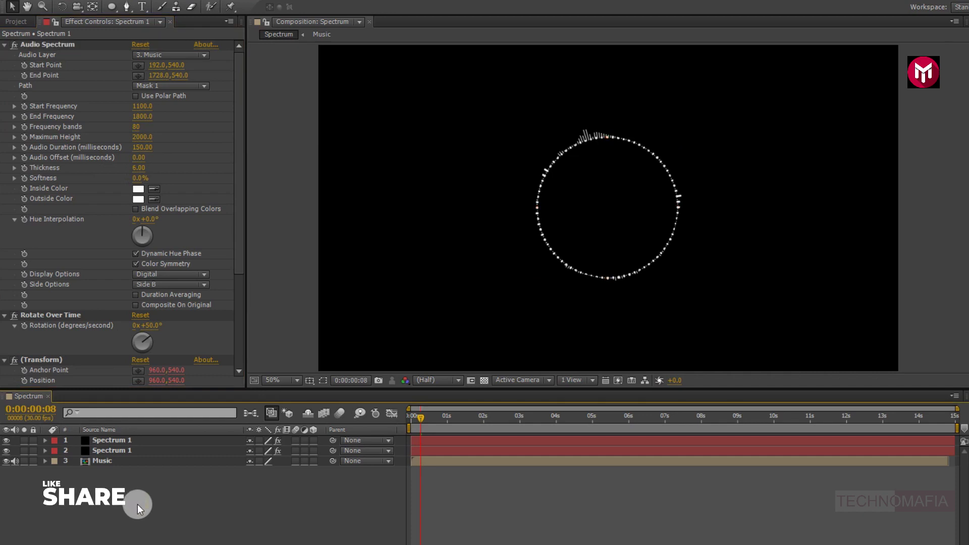
{"action": "right_click", "coordinate": [138, 504]}
{"action": "mouse_move", "coordinate": [246, 378]}
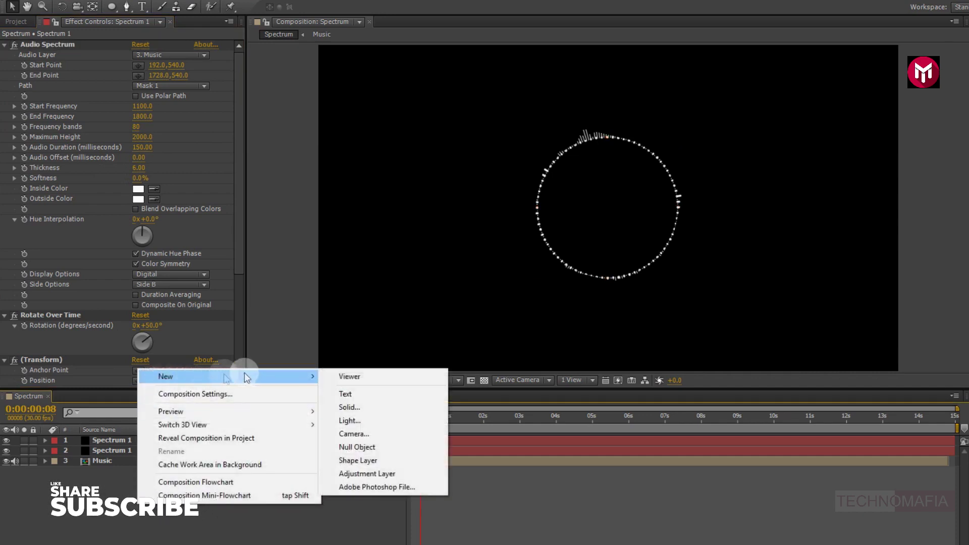
{"action": "left_click", "coordinate": [355, 407]}
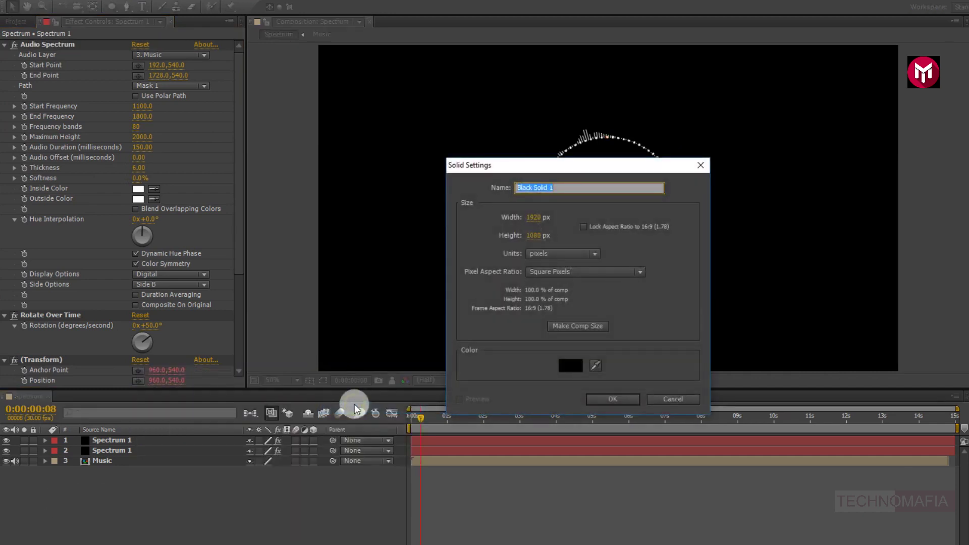
{"action": "type", "text": "Spectrum 2"}
{"action": "left_click", "coordinate": [606, 399]}
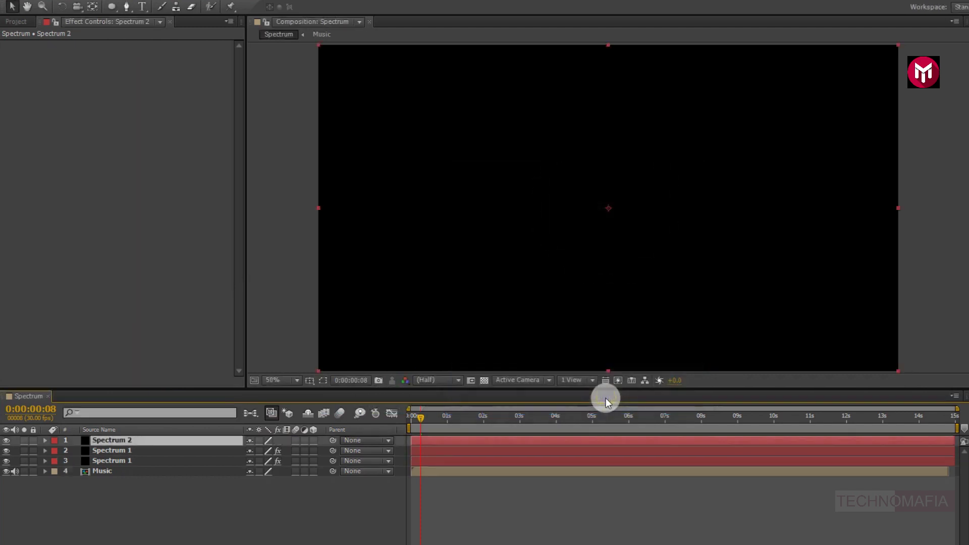
Show mask outlines in the viewer and draw a centered circular mask on Spectrum 2, smaller than the existing spectrum ring
{"action": "left_click", "coordinate": [327, 383]}
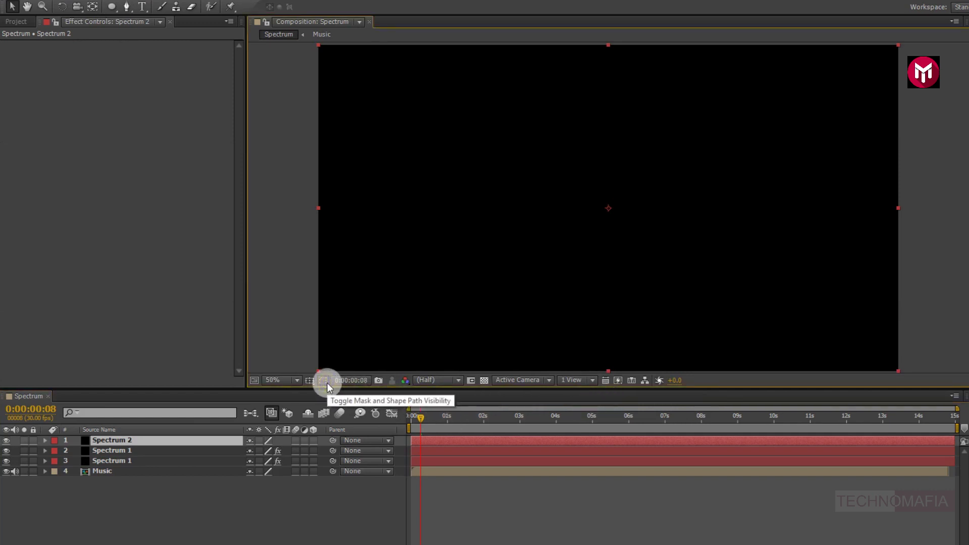
{"action": "left_click", "coordinate": [112, 7]}
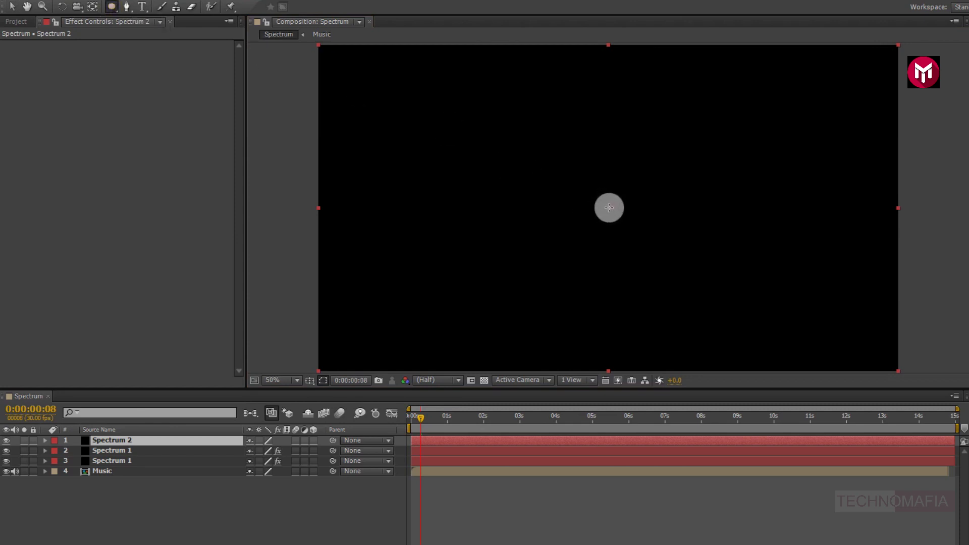
{"action": "key", "text": "ctrl+shift"}
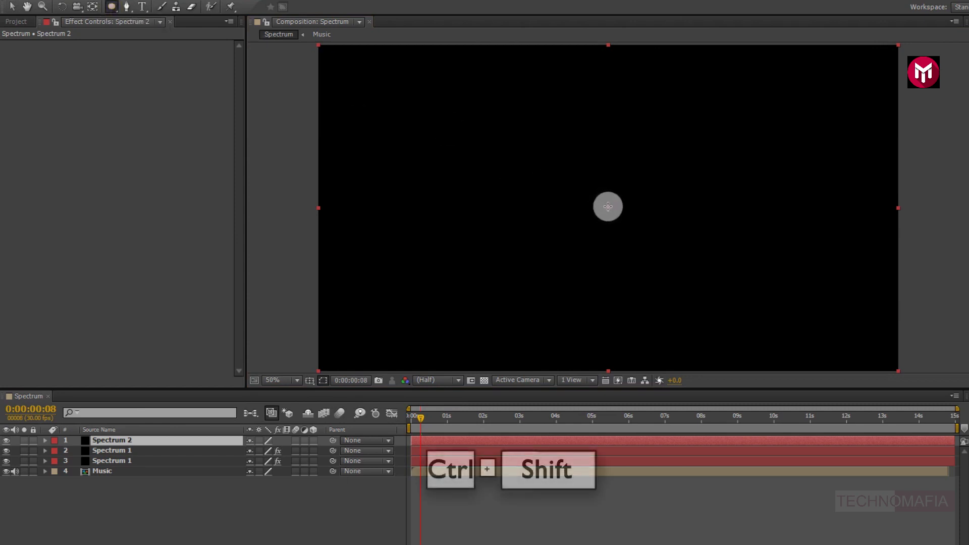
{"action": "left_click_drag", "start_coordinate": [608, 206], "coordinate": [657, 192]}
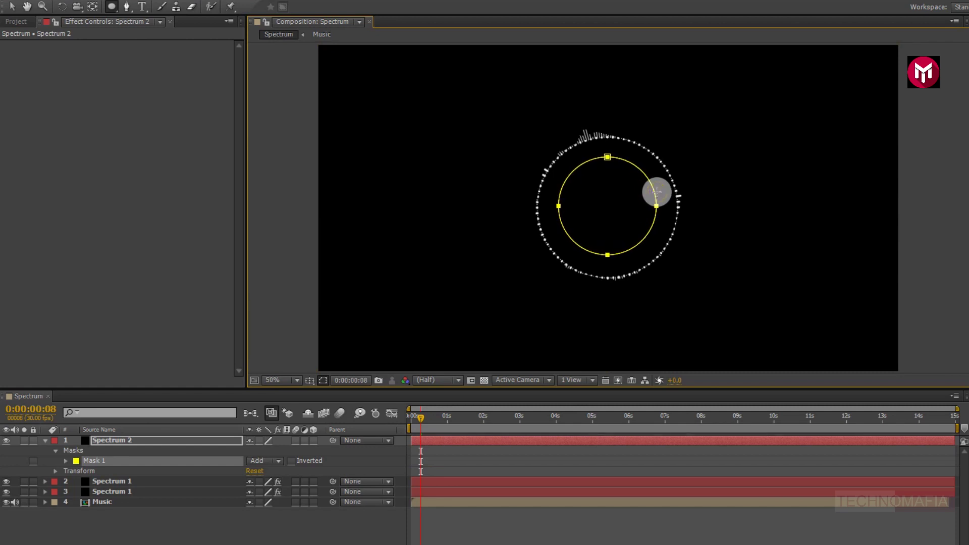
Apply the Audio Spectrum effect to Spectrum 2 and hide the mask outlines in the viewer
{"action": "left_click_drag", "start_coordinate": [858, 35], "coordinate": [833, 35]}
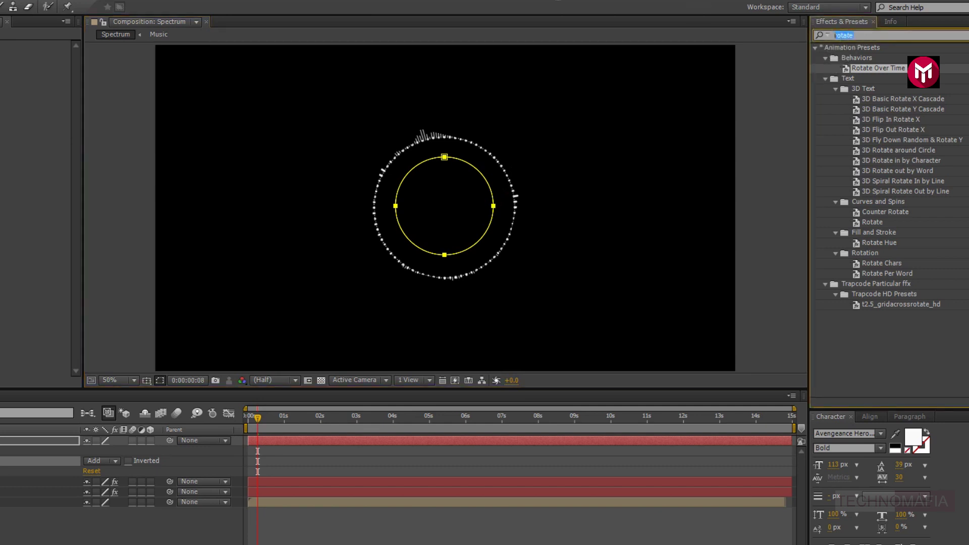
{"action": "type", "text": "aud"}
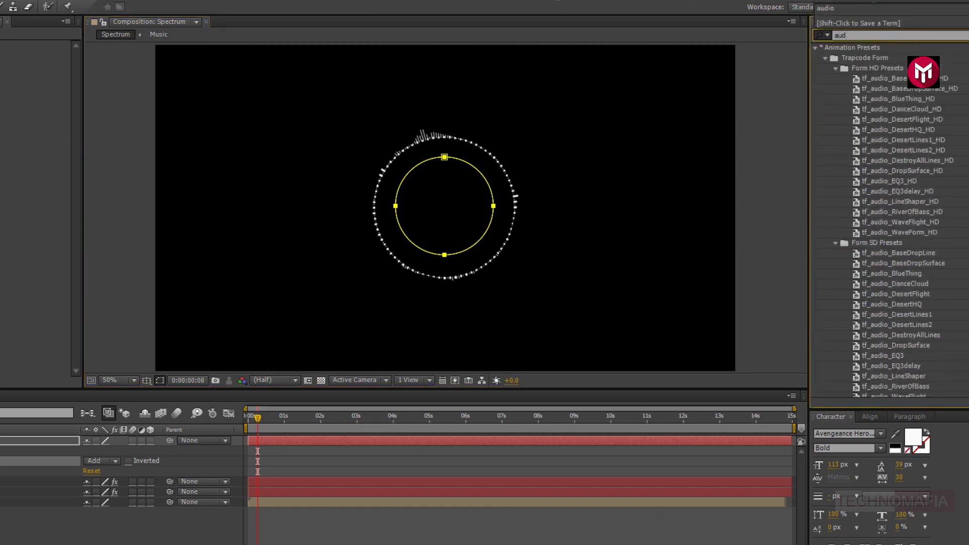
{"action": "type", "text": "io"}
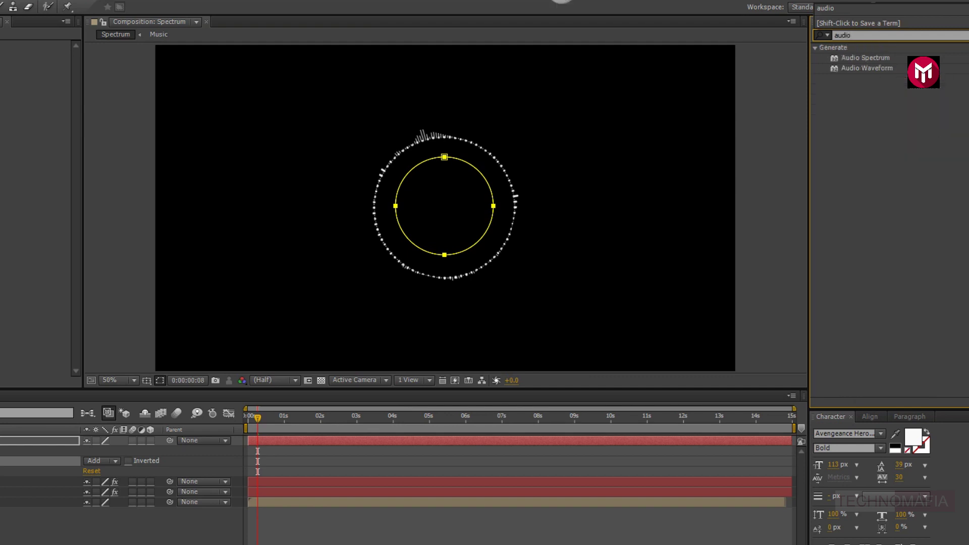
{"action": "left_click", "coordinate": [859, 59]}
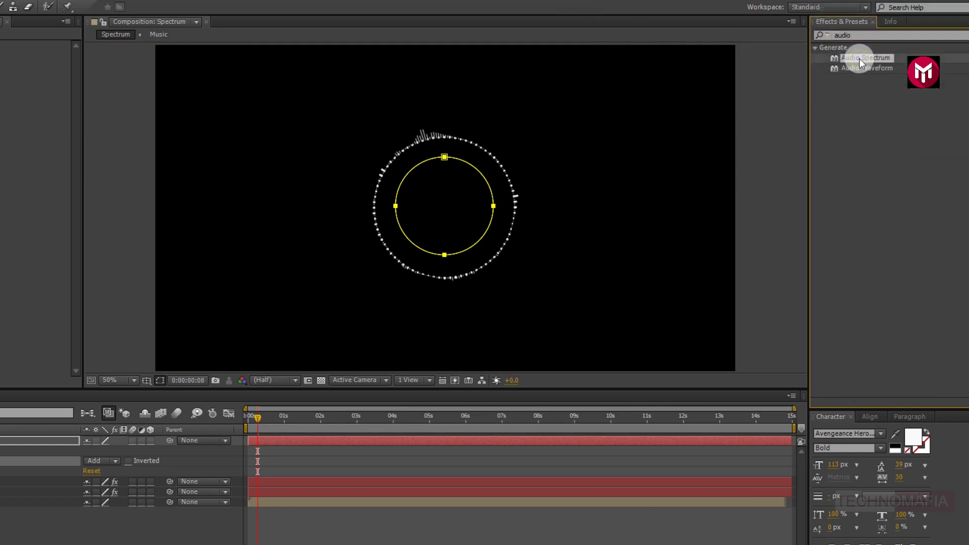
{"action": "double_click", "coordinate": [860, 59]}
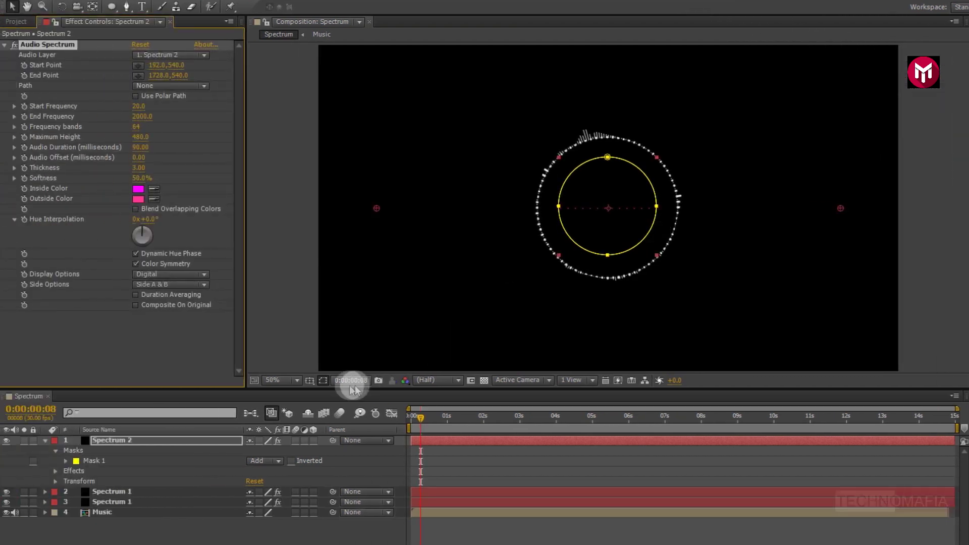
{"action": "left_click", "coordinate": [327, 381]}
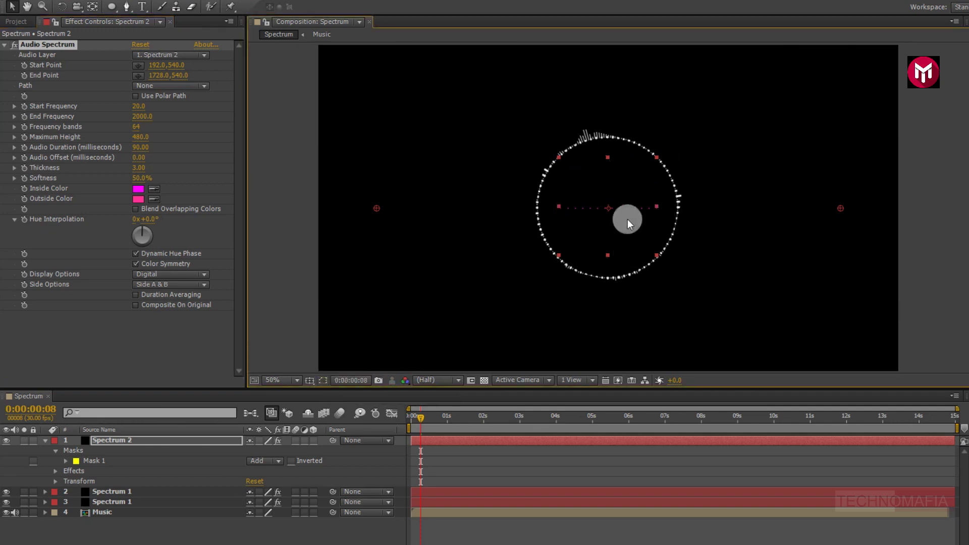
Set Spectrum 2's Audio Spectrum to use the Music layer as its audio layer and Mask 1 as its path
{"action": "key", "text": "period"}
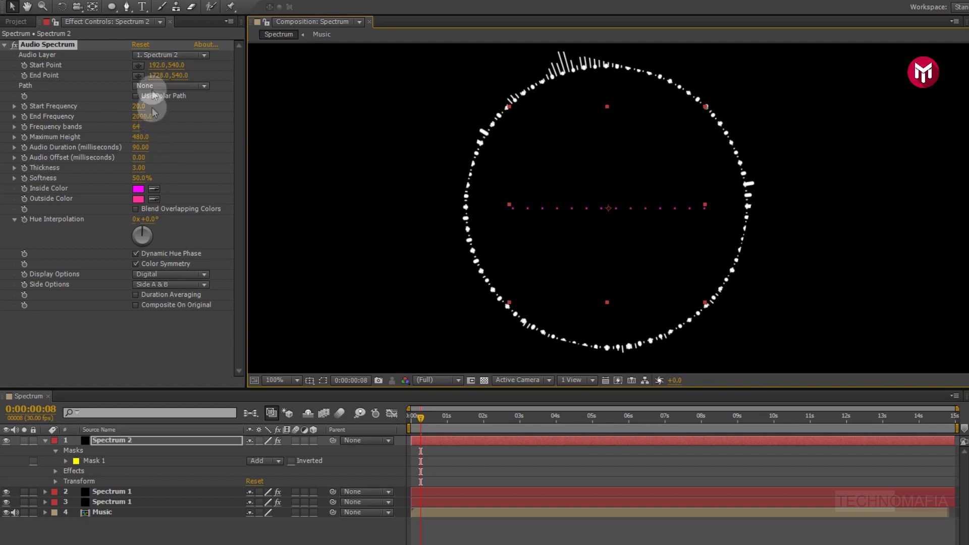
{"action": "left_click", "coordinate": [151, 55]}
{"action": "left_click", "coordinate": [162, 125]}
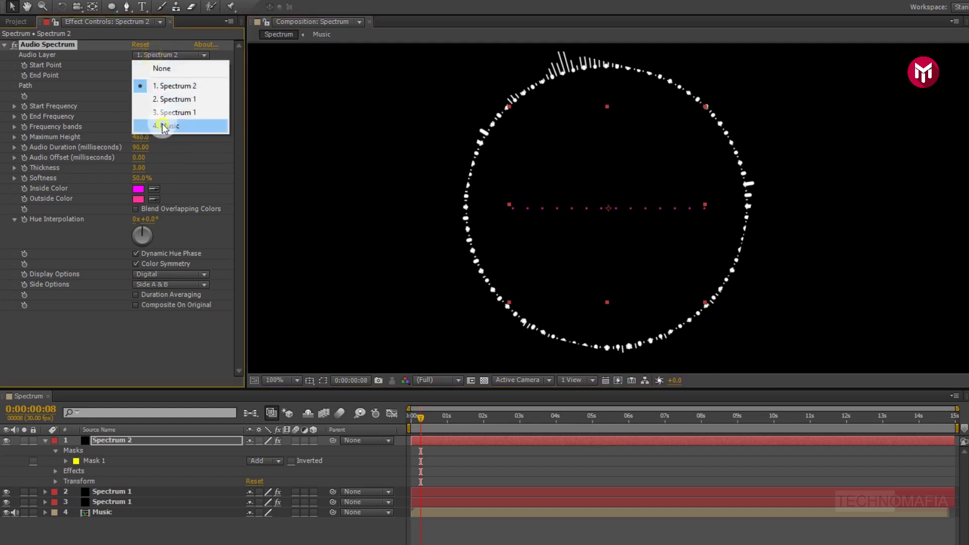
{"action": "left_click", "coordinate": [170, 86]}
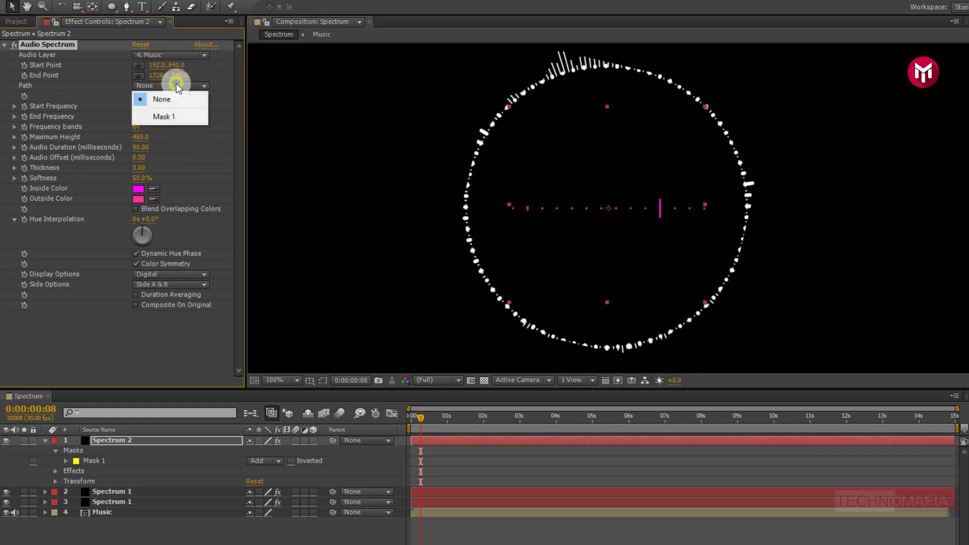
{"action": "left_click", "coordinate": [178, 116]}
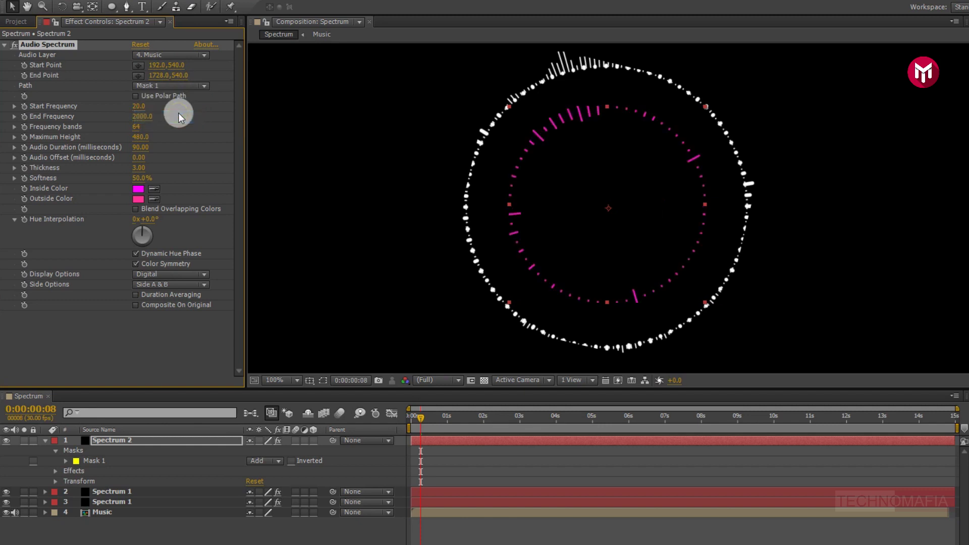
Set Spectrum 2's start frequency to 10, end frequency to 1100 and frequency bands to 150
{"action": "left_click", "coordinate": [139, 106]}
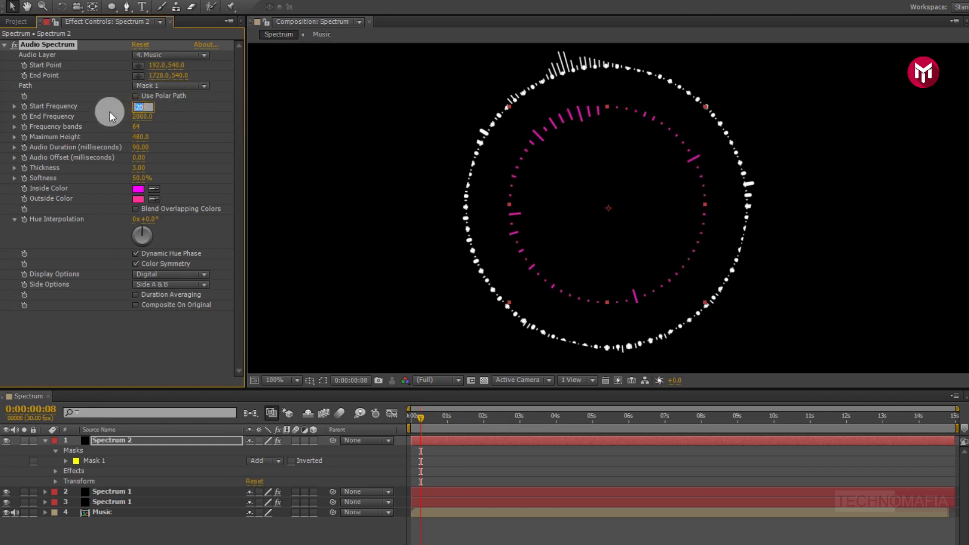
{"action": "type", "text": "10"}
{"action": "key", "text": "Return"}
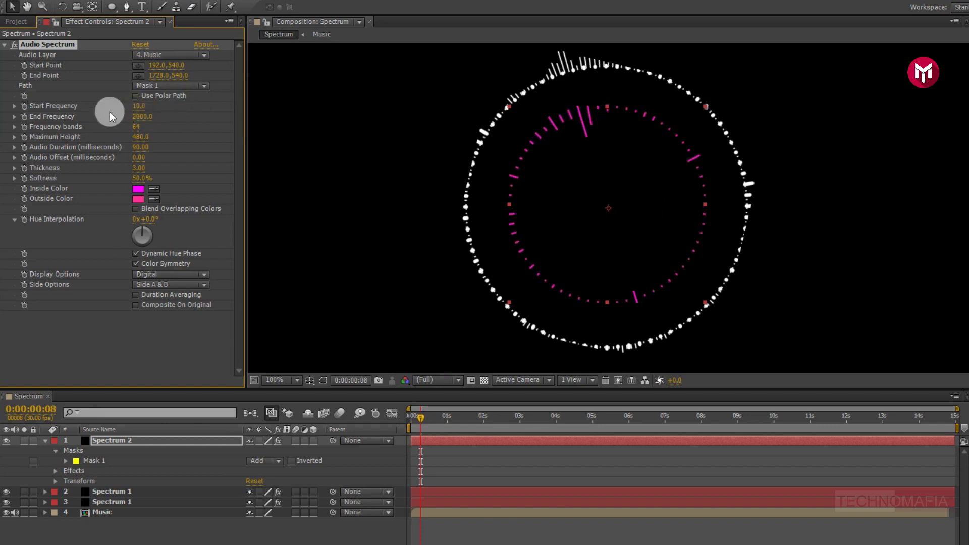
{"action": "left_click", "coordinate": [142, 116]}
{"action": "type", "text": "1100"}
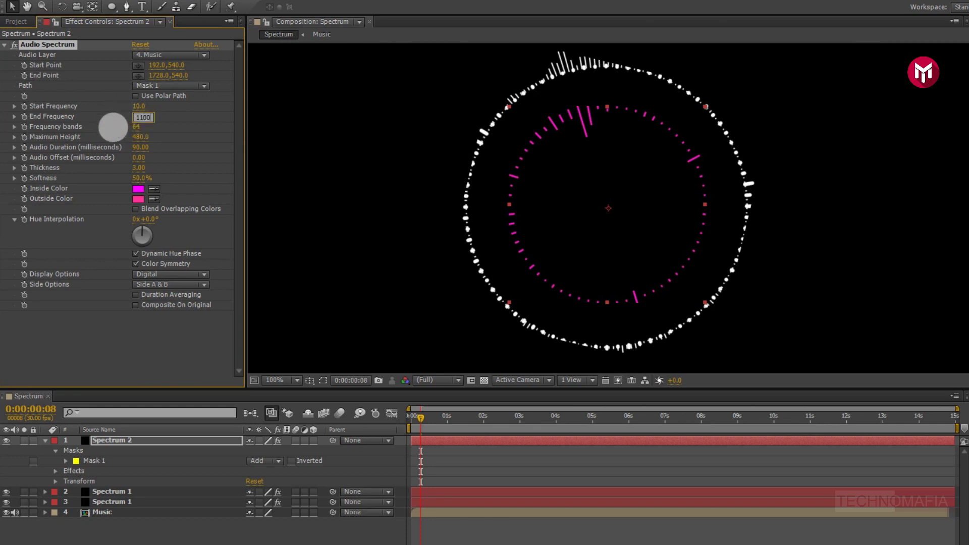
{"action": "key", "text": "Return"}
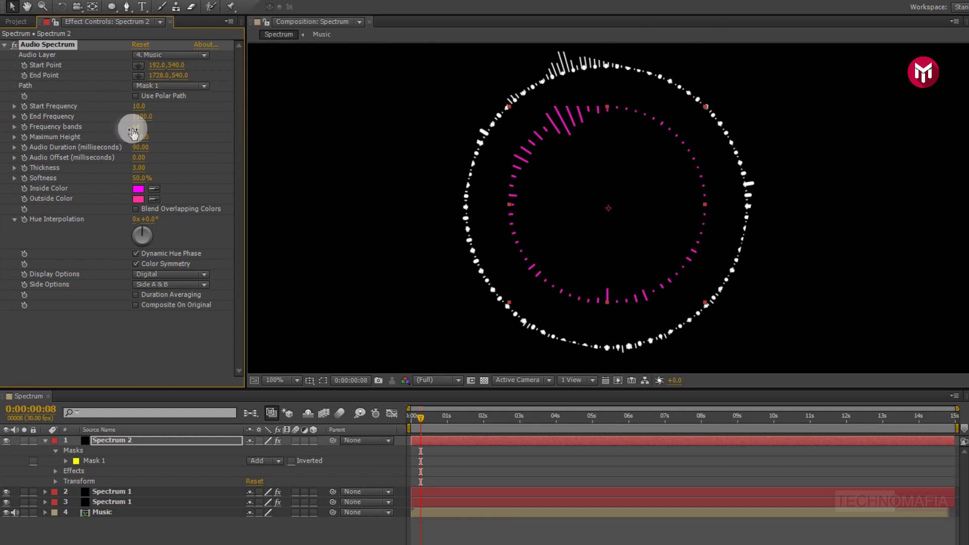
{"action": "left_click", "coordinate": [129, 130]}
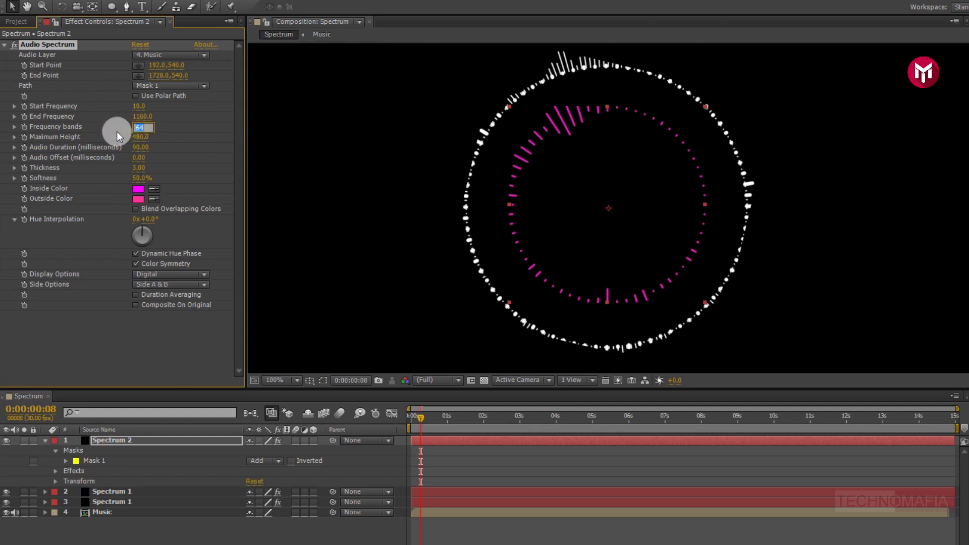
{"action": "type", "text": "150"}
{"action": "key", "text": "Return"}
Set Spectrum 2's maximum height to 50, audio duration to 110 milliseconds and softness to 0%
{"action": "left_click", "coordinate": [139, 137]}
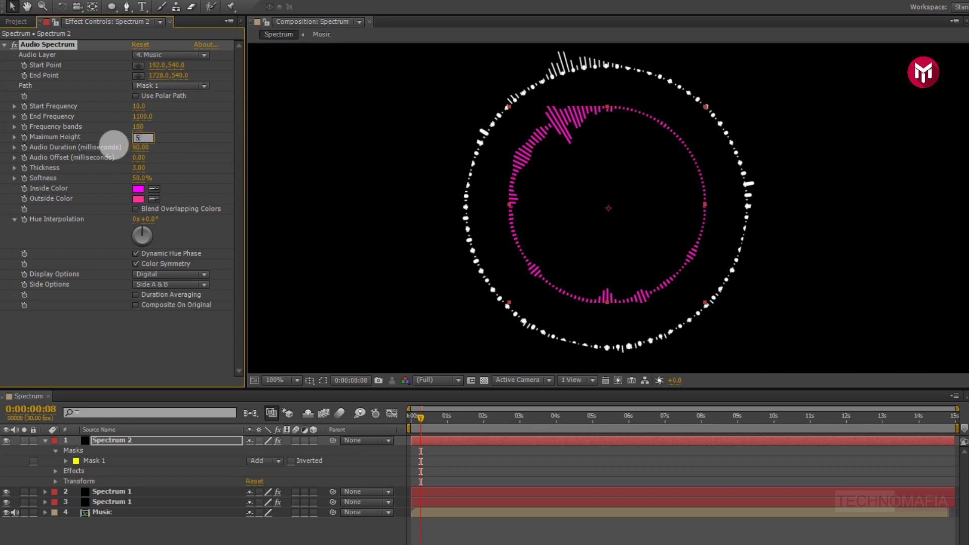
{"action": "type", "text": "30"}
{"action": "left_click", "coordinate": [115, 147]}
{"action": "left_click", "coordinate": [136, 148]}
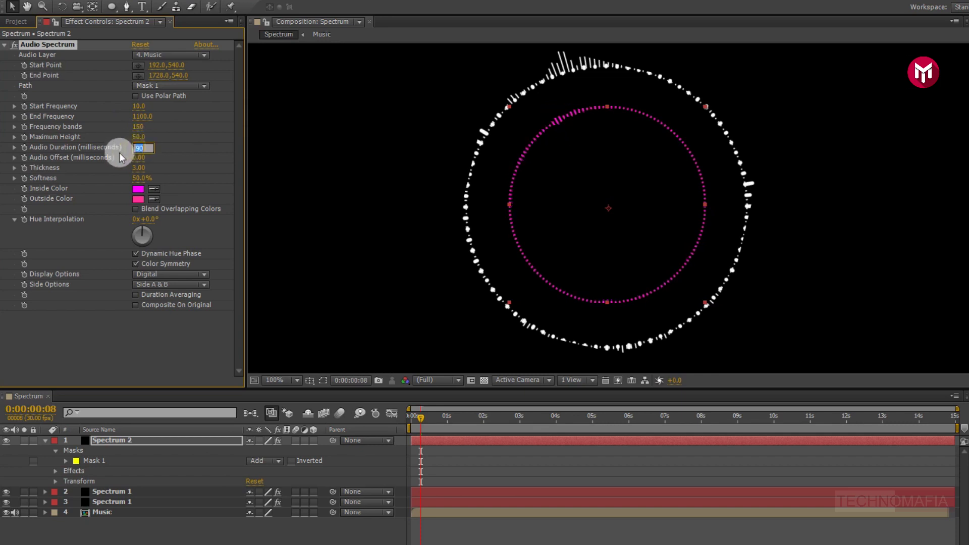
{"action": "type", "text": "11"}
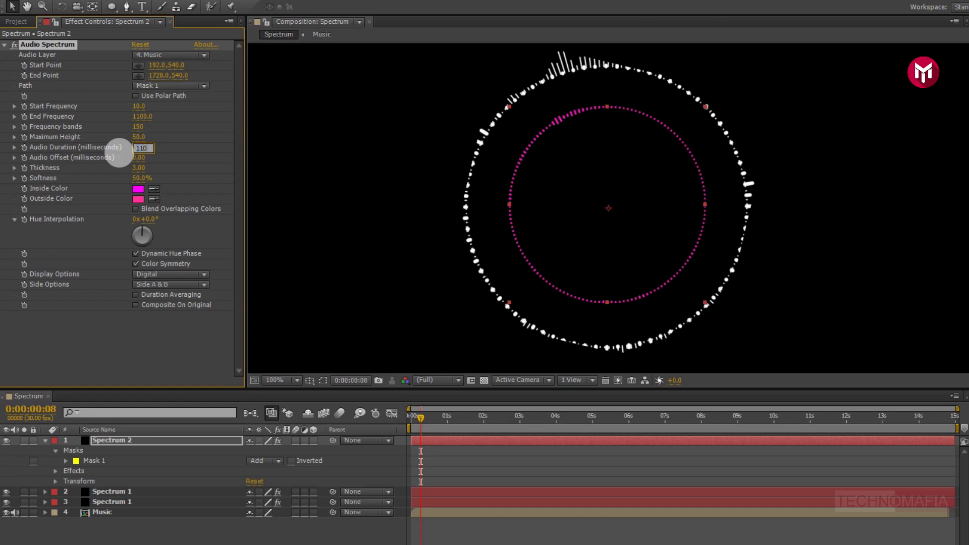
{"action": "type", "text": "0"}
{"action": "left_click", "coordinate": [120, 151]}
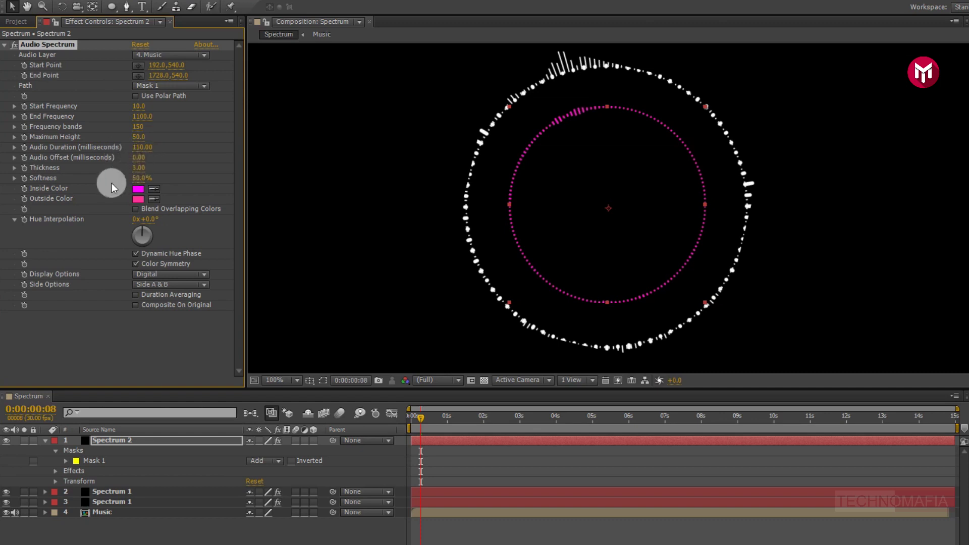
{"action": "left_click", "coordinate": [137, 178]}
{"action": "type", "text": "0"}
Change Spectrum 2's inside and outside colors to near-white and set its display option to Analog lines
{"action": "left_click", "coordinate": [138, 190]}
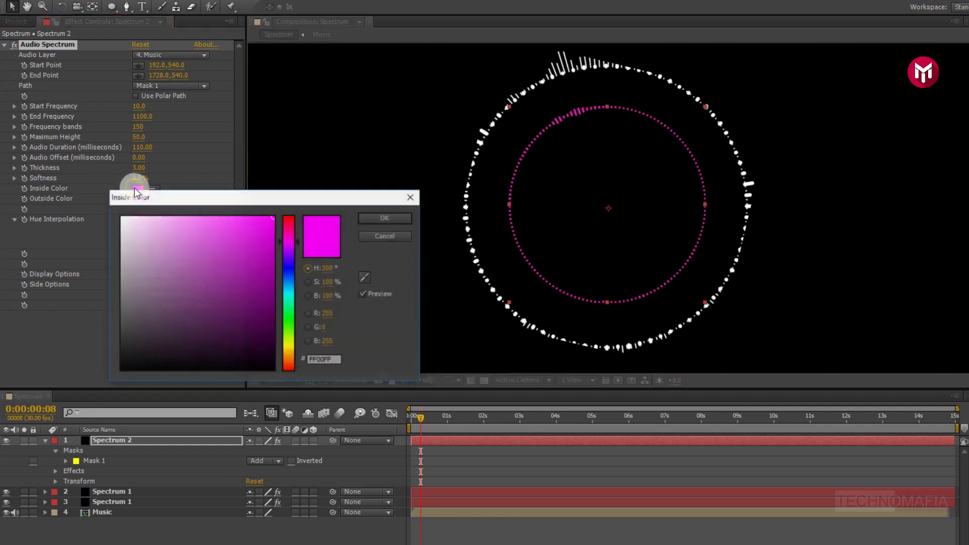
{"action": "left_click", "coordinate": [122, 219]}
{"action": "left_click", "coordinate": [379, 221]}
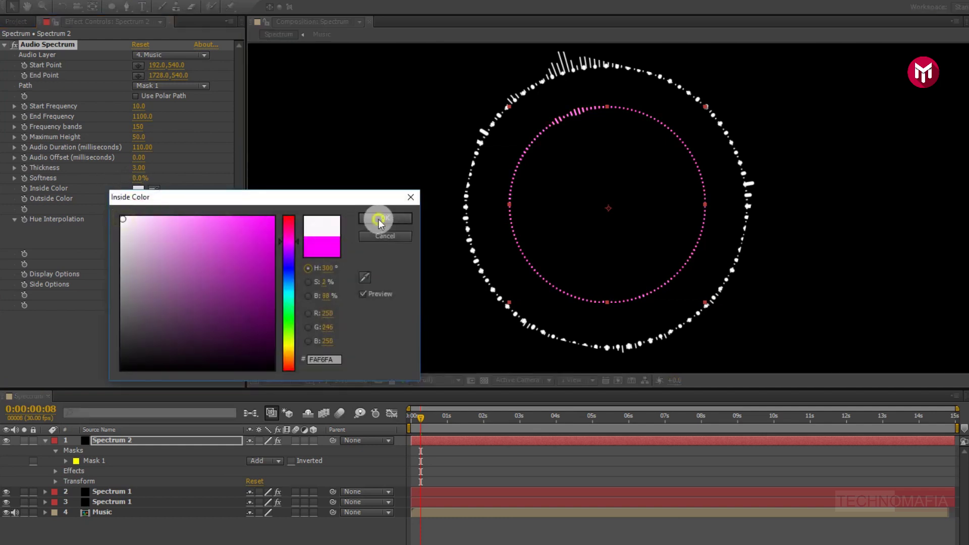
{"action": "left_click", "coordinate": [138, 199]}
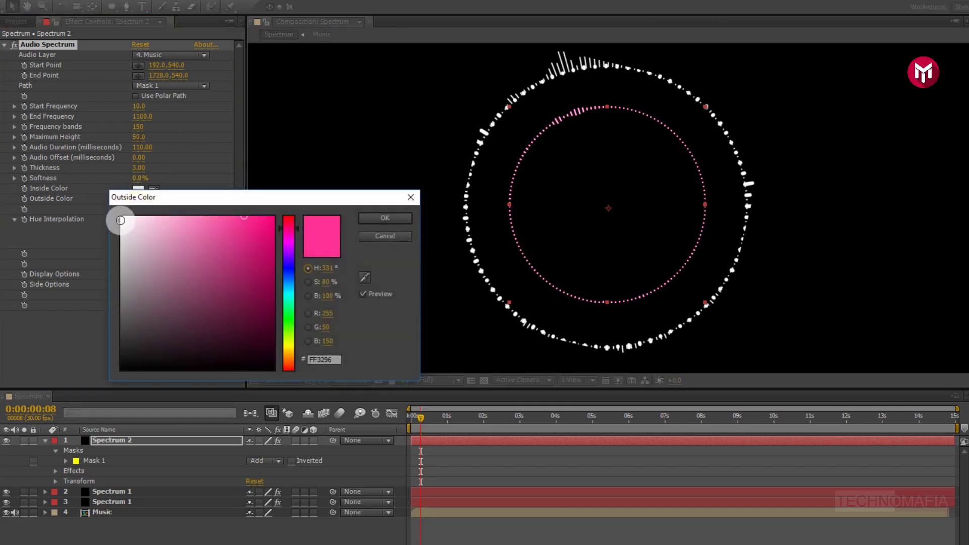
{"action": "left_click", "coordinate": [120, 220]}
{"action": "left_click", "coordinate": [368, 216]}
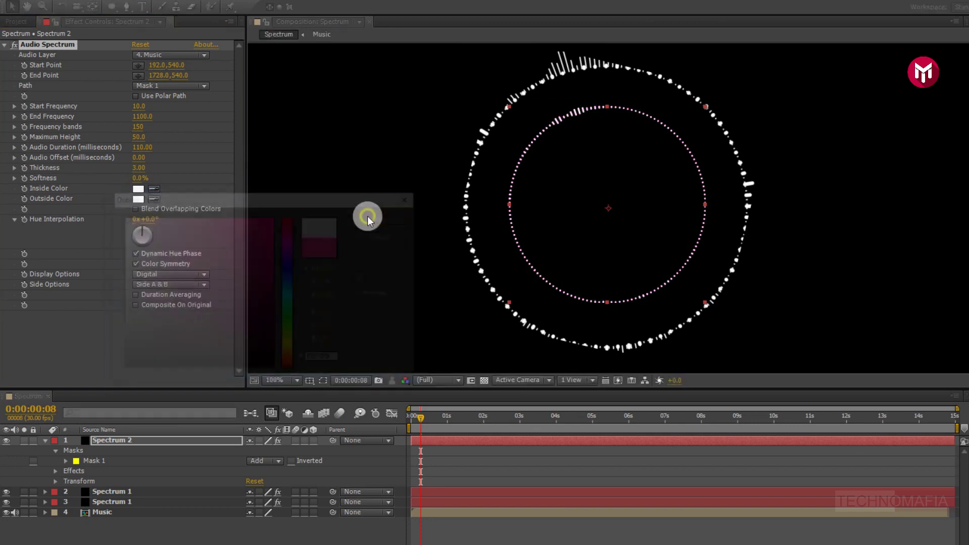
{"action": "left_click", "coordinate": [165, 276]}
{"action": "left_click", "coordinate": [168, 302]}
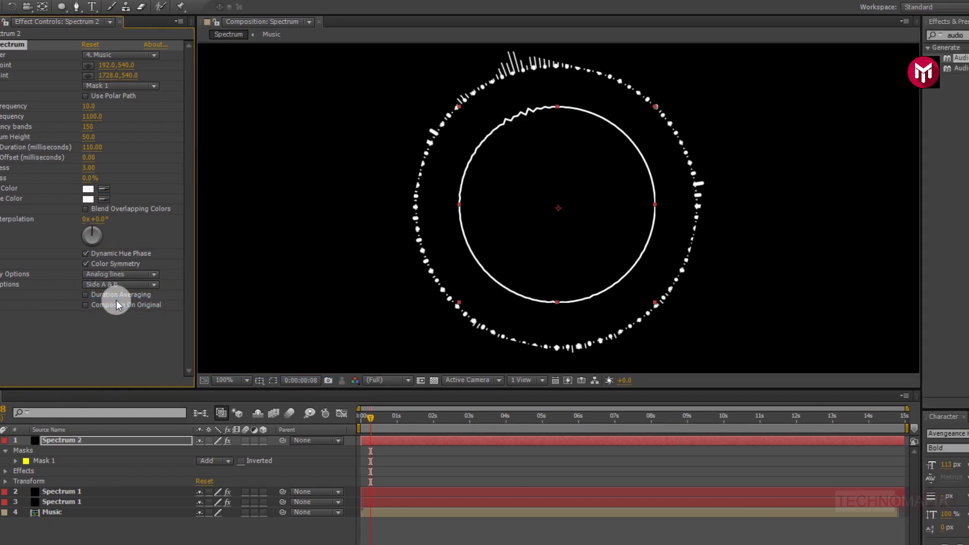
Apply the Rotate Over Time preset to Spectrum 2 with a rotation of 50 degrees per second
{"action": "left_click_drag", "start_coordinate": [856, 35], "coordinate": [826, 37]}
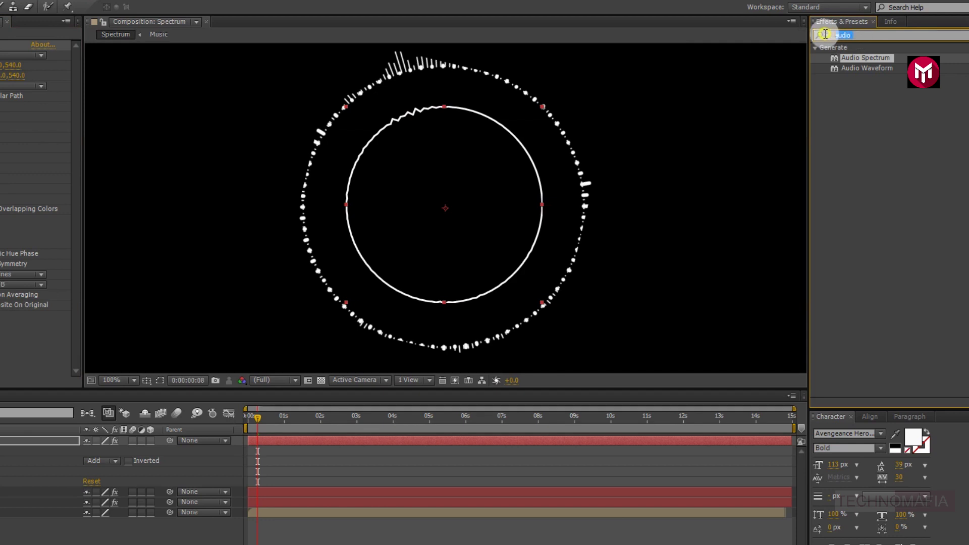
{"action": "type", "text": "ro"}
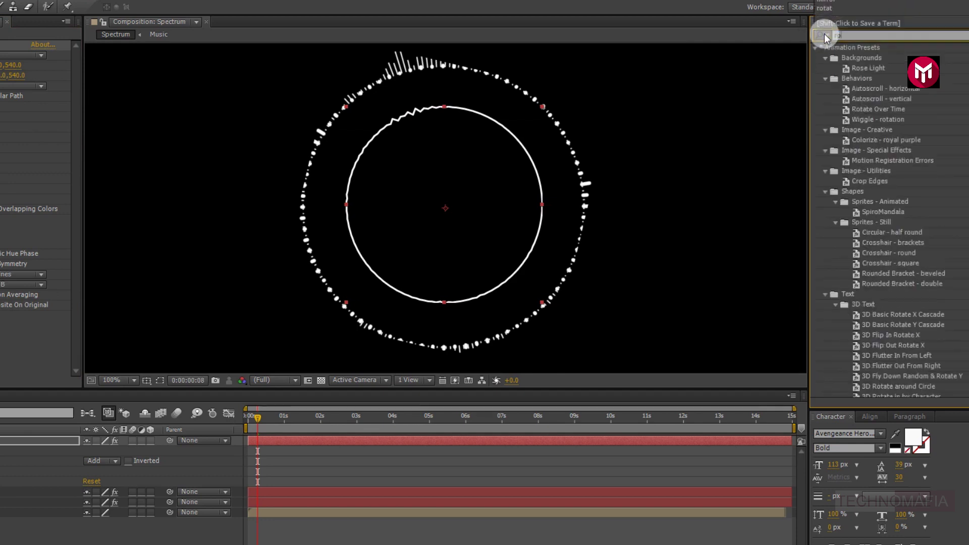
{"action": "type", "text": "tate"}
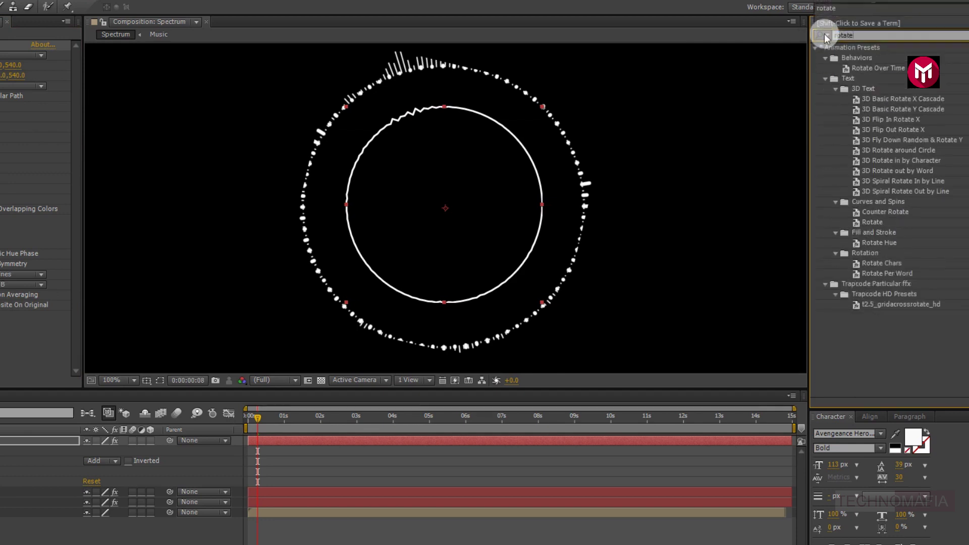
{"action": "left_click", "coordinate": [880, 70]}
{"action": "double_click", "coordinate": [880, 70]}
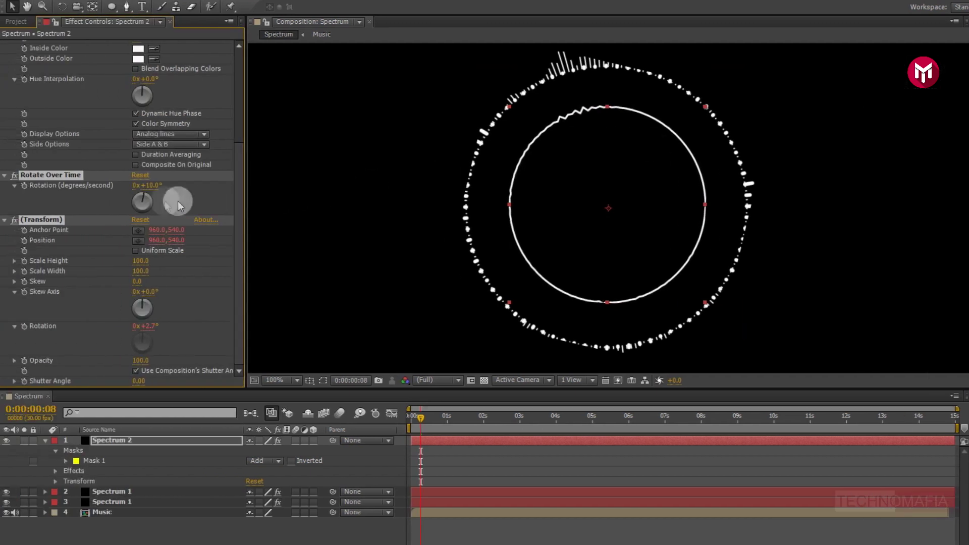
{"action": "left_click", "coordinate": [147, 187]}
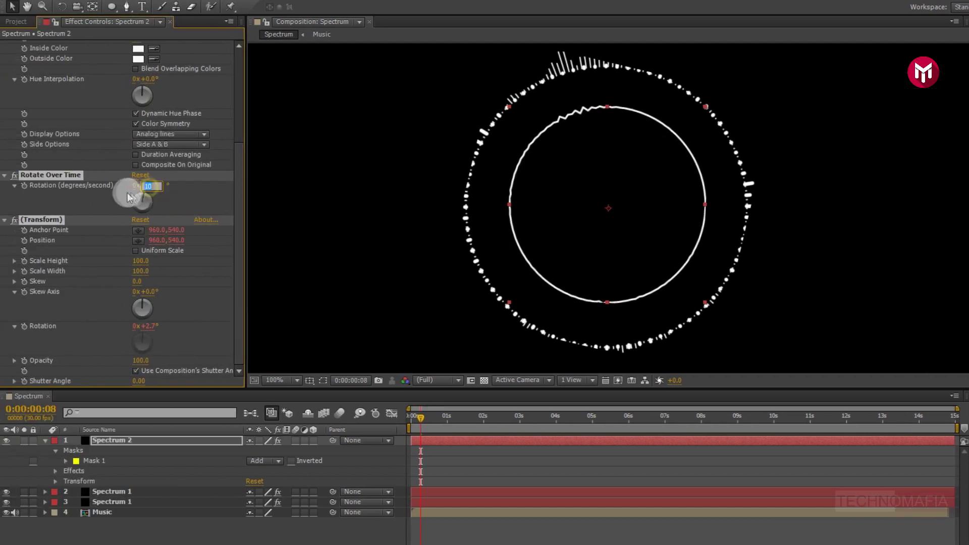
{"action": "type", "text": "50"}
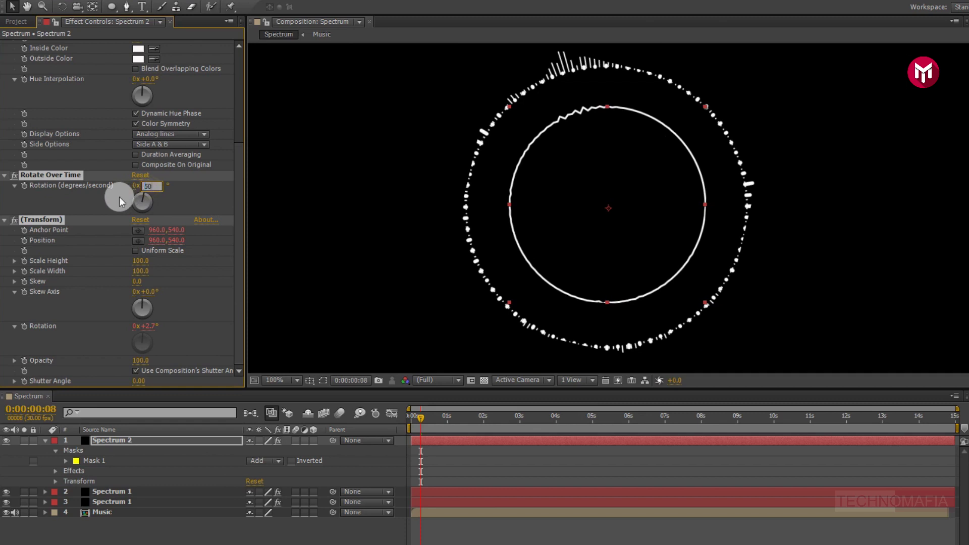
{"action": "key", "text": "Return"}
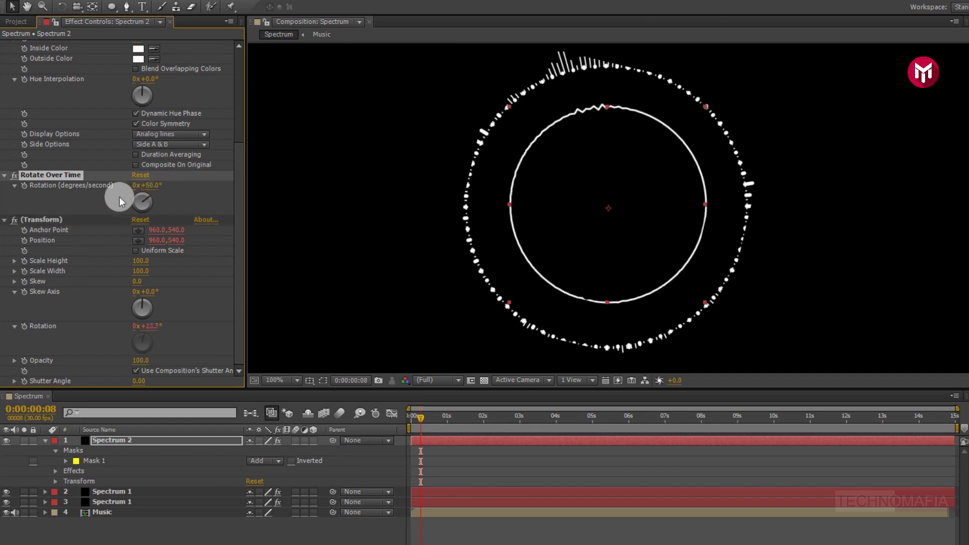
Duplicate the Spectrum 2 layer and collapse the original layer's properties in the timeline
{"action": "left_click", "coordinate": [115, 444]}
{"action": "key", "text": "ctrl+d"}
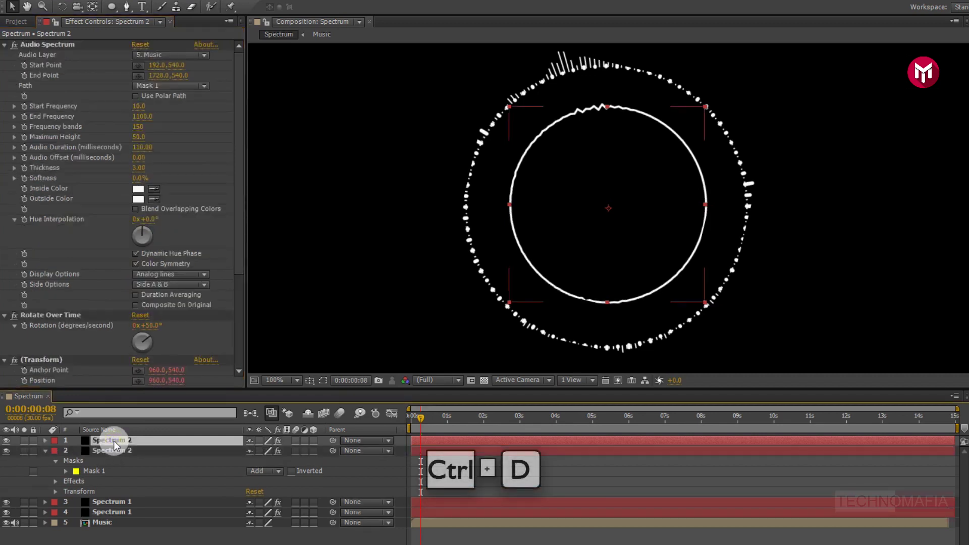
{"action": "left_click", "coordinate": [45, 450]}
Set the duplicate Spectrum 2 layer's start frequency to 2100, end frequency to 3200 and frequency bands to 200
{"action": "left_click", "coordinate": [117, 441]}
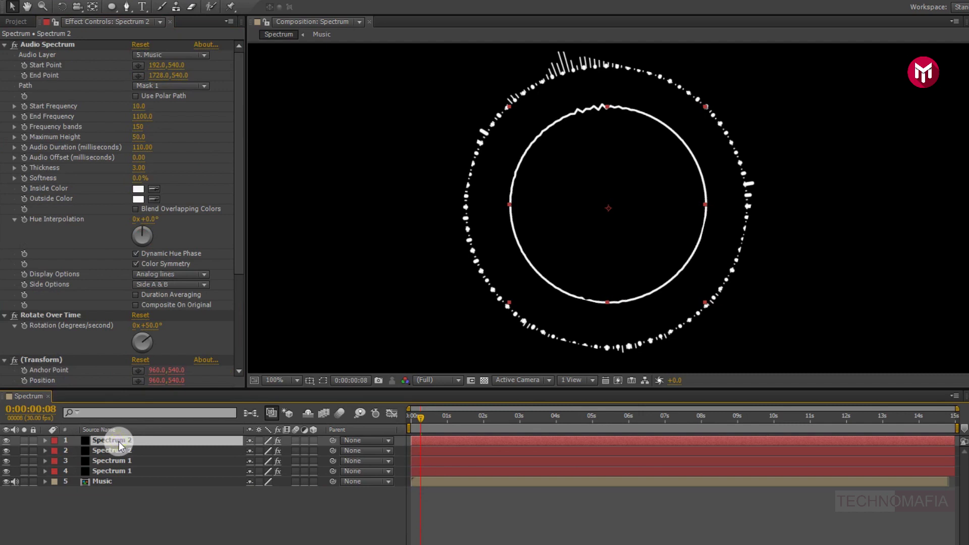
{"action": "left_click", "coordinate": [139, 107]}
{"action": "type", "text": "2100"}
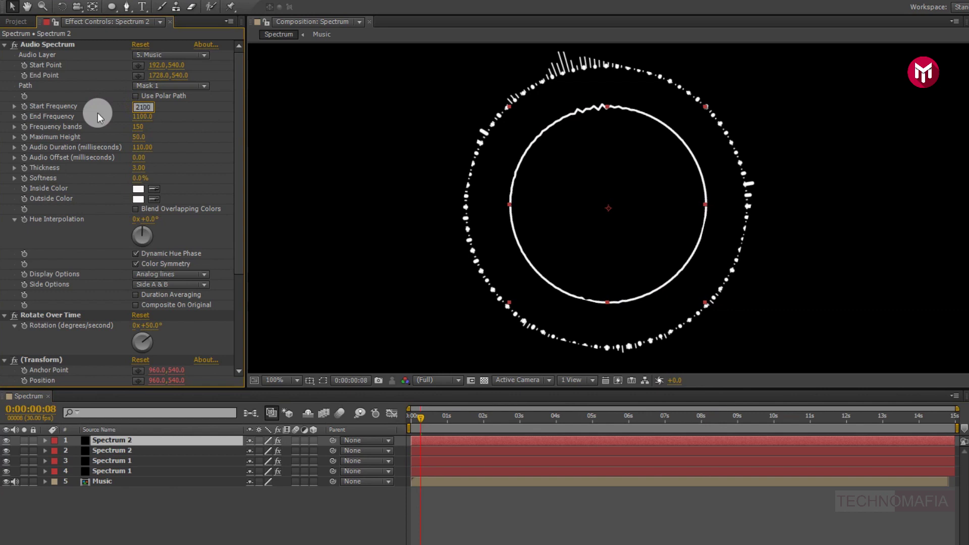
{"action": "key", "text": "Return"}
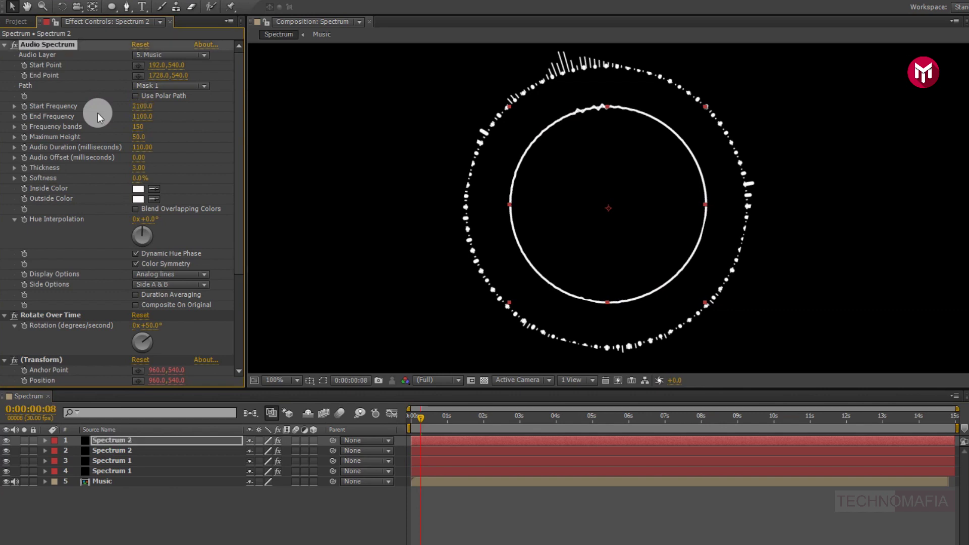
{"action": "left_click", "coordinate": [142, 116]}
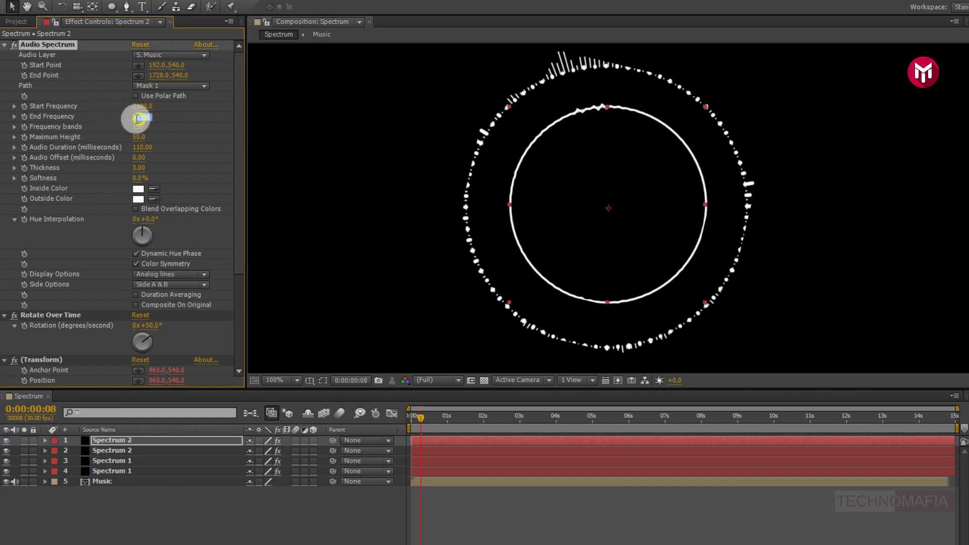
{"action": "type", "text": "3200"}
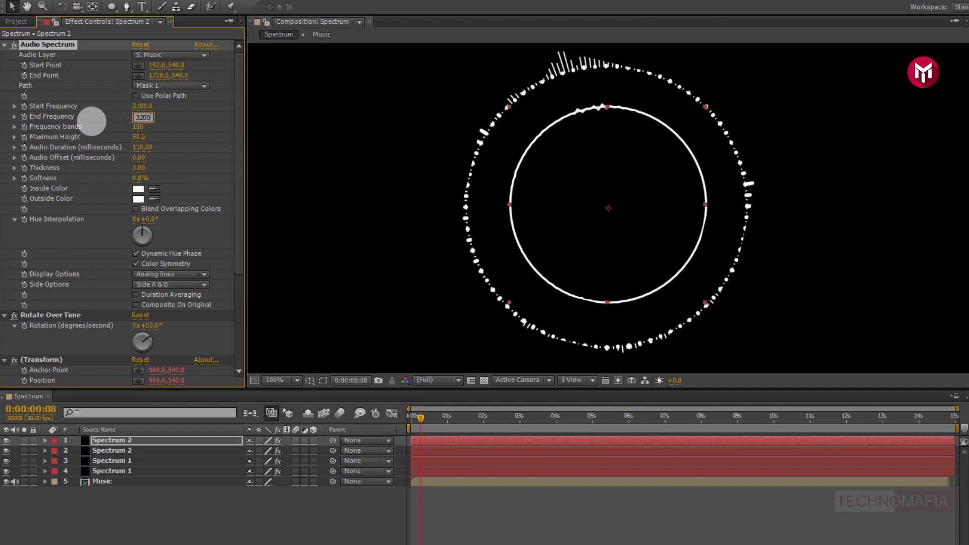
{"action": "left_click", "coordinate": [91, 121]}
{"action": "left_click", "coordinate": [140, 126]}
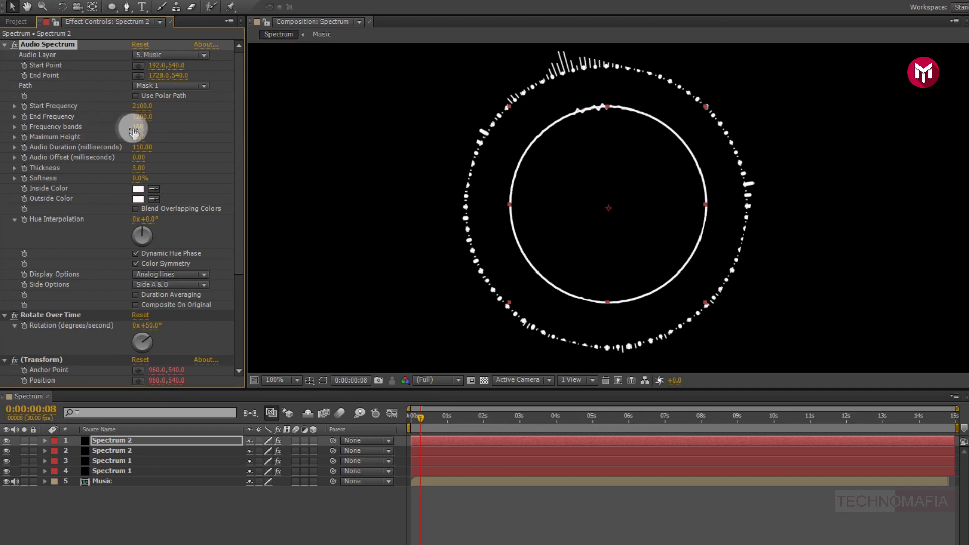
{"action": "type", "text": "200"}
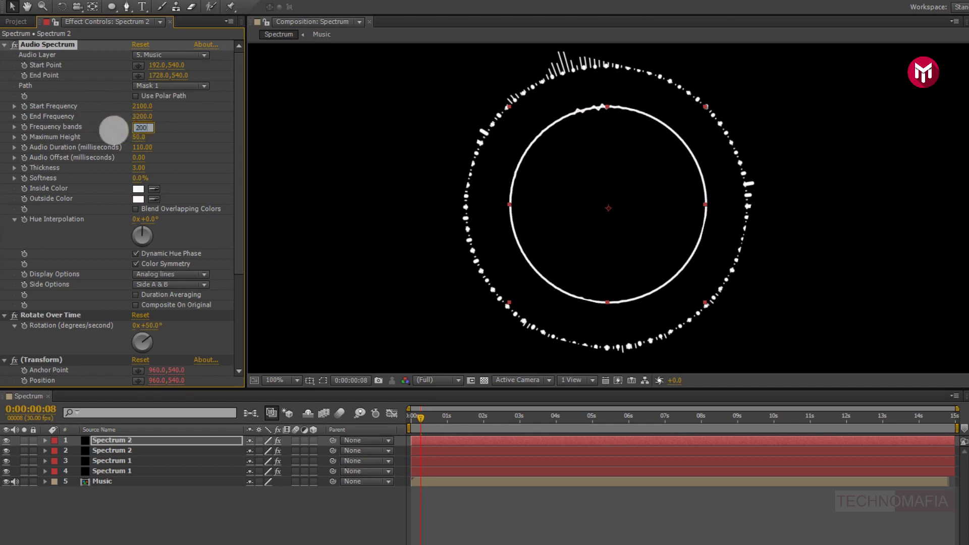
{"action": "key", "text": "Return"}
Set the duplicate Spectrum 2's maximum height to 1400, audio duration to 100 milliseconds and thickness to 2
{"action": "left_click", "coordinate": [137, 137]}
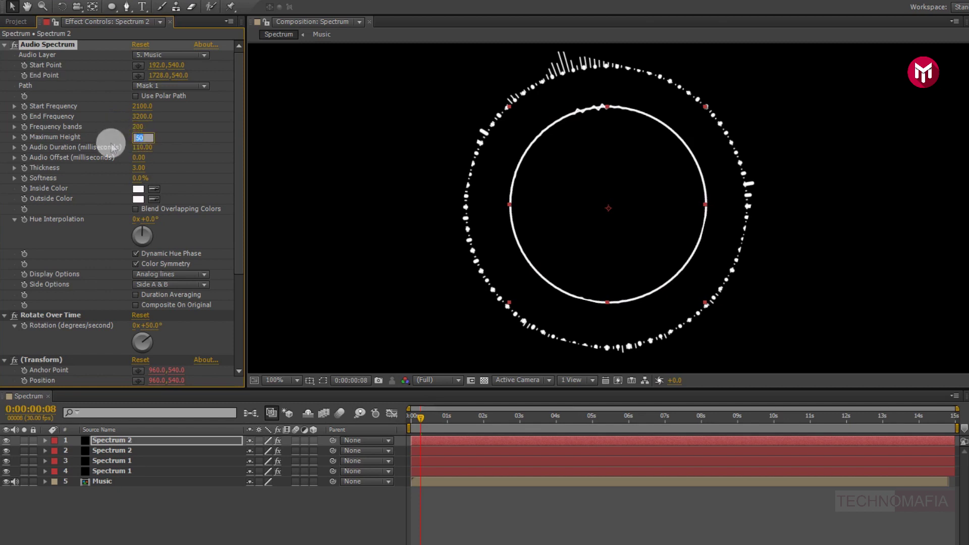
{"action": "type", "text": "1400"}
{"action": "key", "text": "Return"}
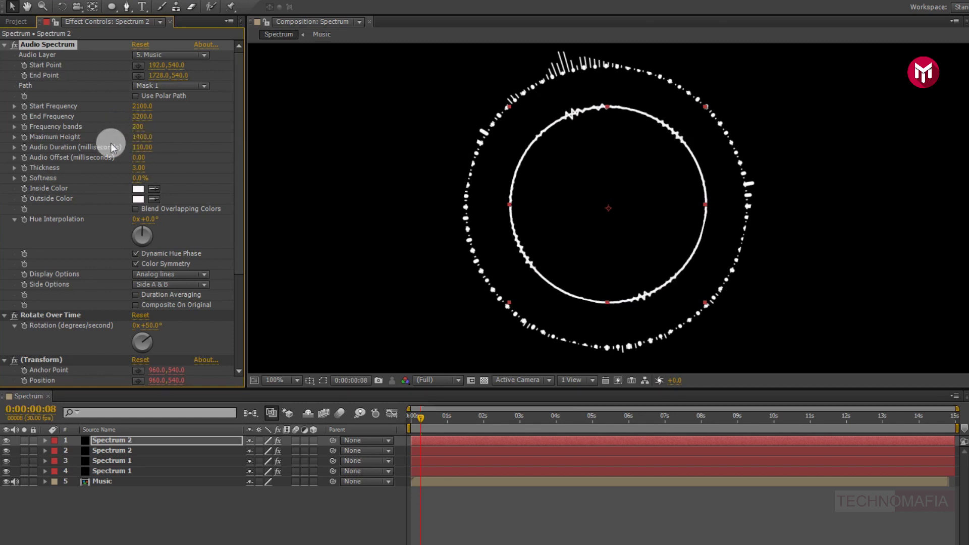
{"action": "left_click", "coordinate": [142, 147]}
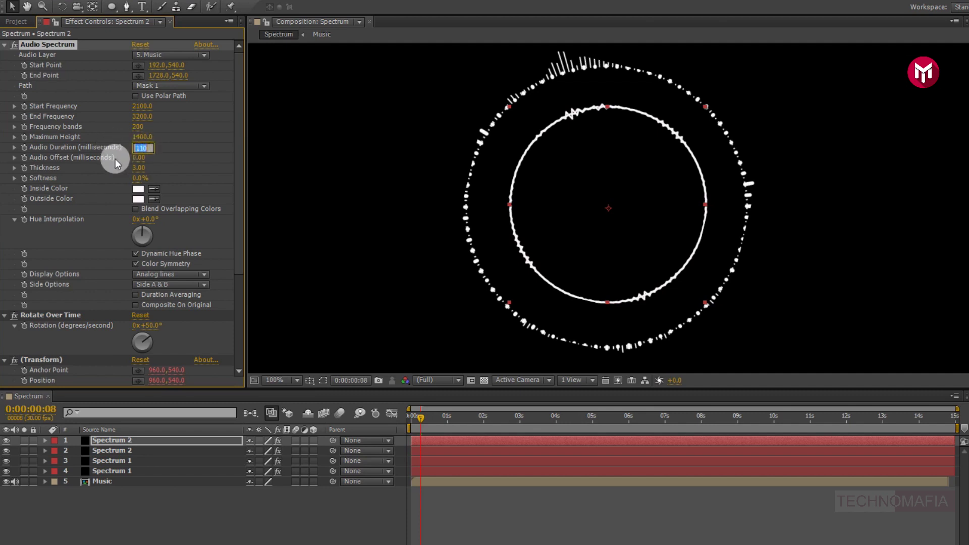
{"action": "type", "text": "1"}
{"action": "key", "text": "Return"}
{"action": "left_click", "coordinate": [147, 167]}
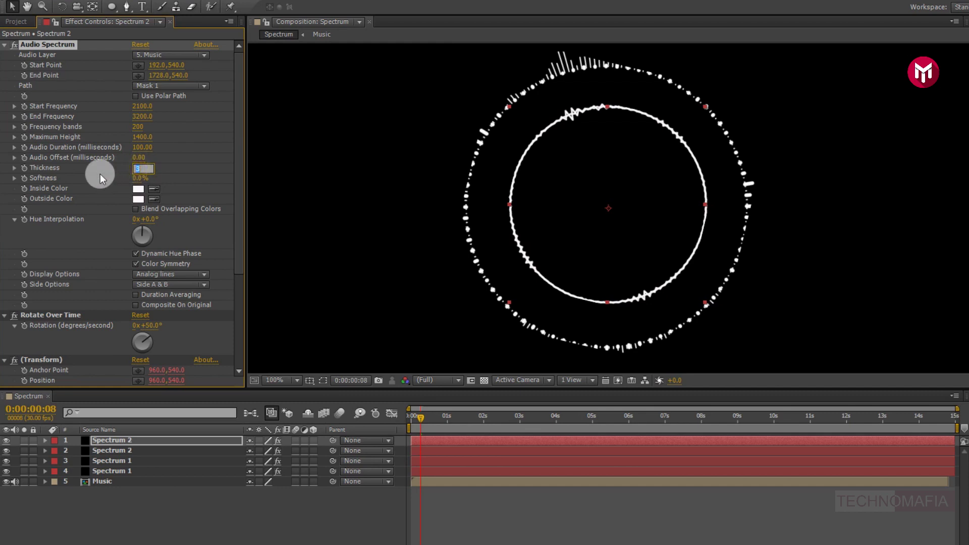
{"action": "type", "text": "2"}
{"action": "key", "text": "Return"}
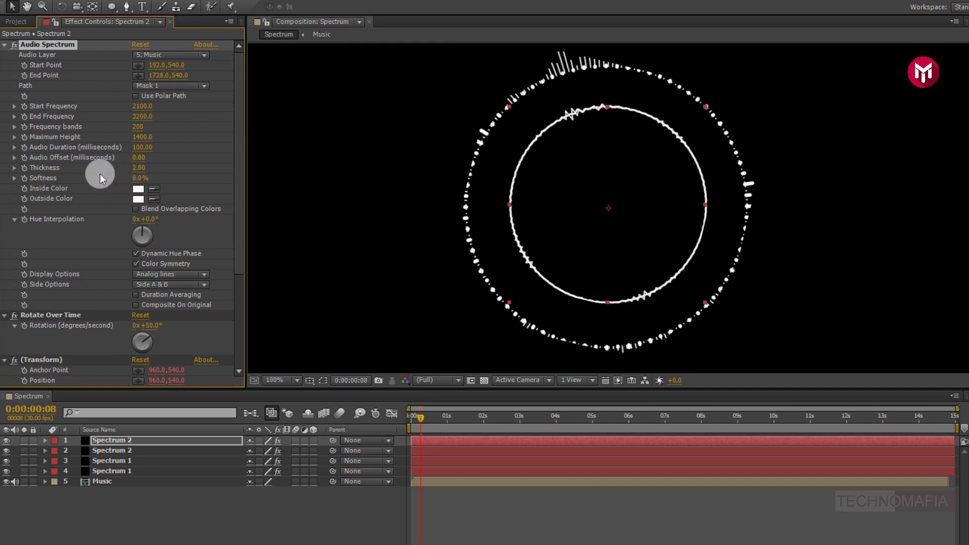
Set the duplicate Spectrum 2's display option to Digital and its side option to Side B
{"action": "left_click", "coordinate": [140, 272]}
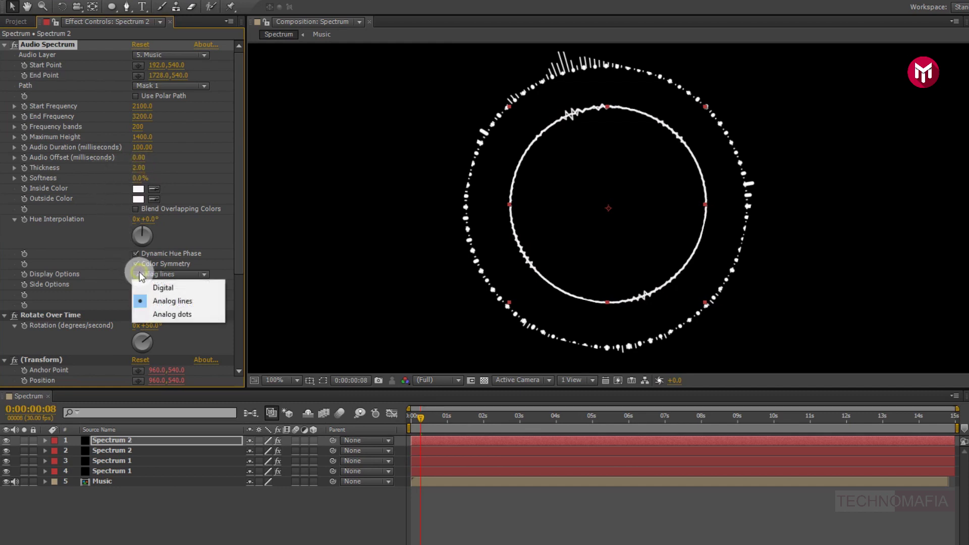
{"action": "left_click", "coordinate": [145, 288]}
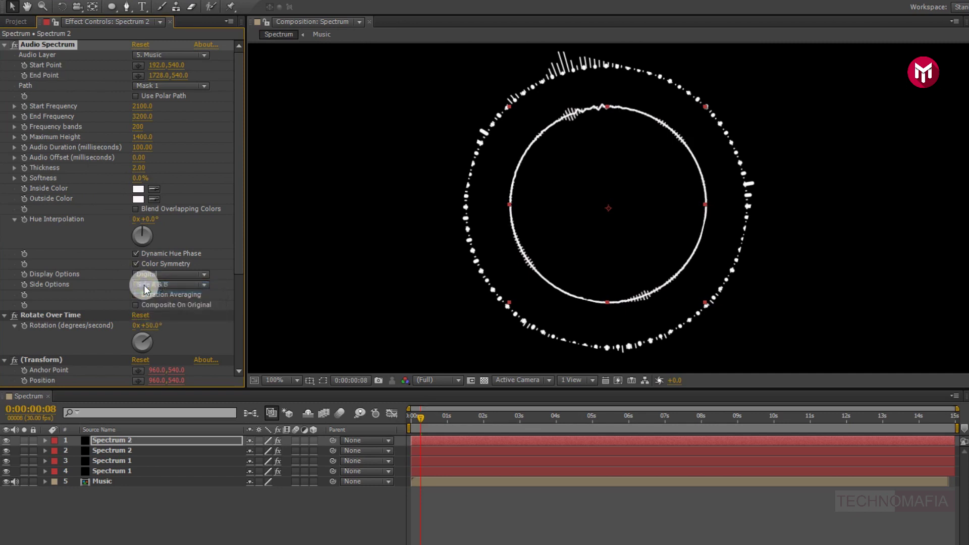
{"action": "left_click", "coordinate": [145, 286]}
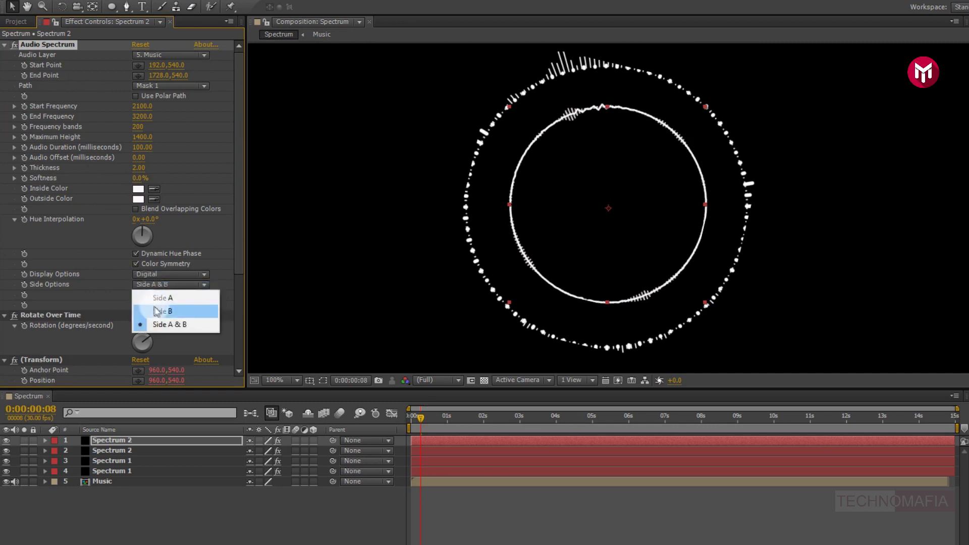
{"action": "left_click", "coordinate": [159, 311]}
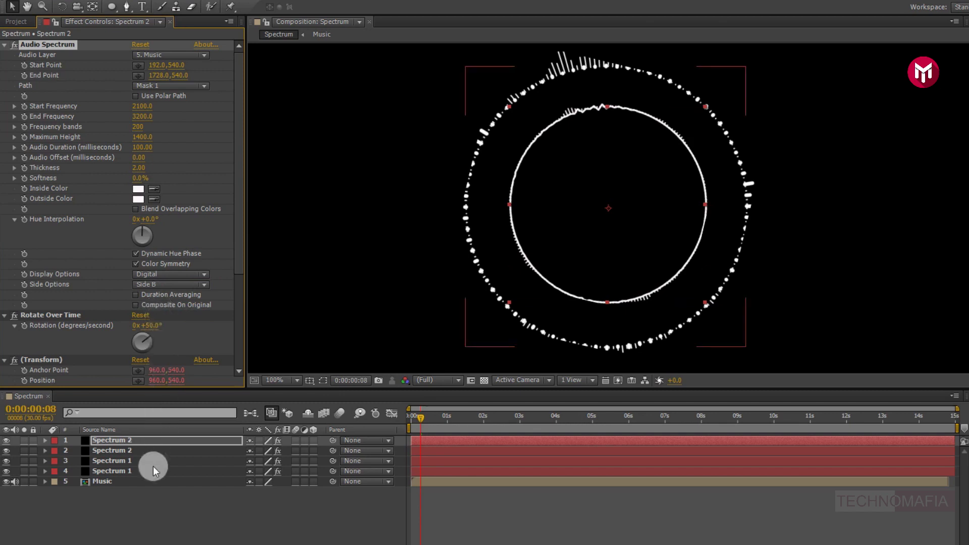
Create a new black 1920 x 1080 px solid named "Spectrum line" in the Spectrum composition
{"action": "left_click", "coordinate": [147, 498]}
{"action": "right_click", "coordinate": [134, 496]}
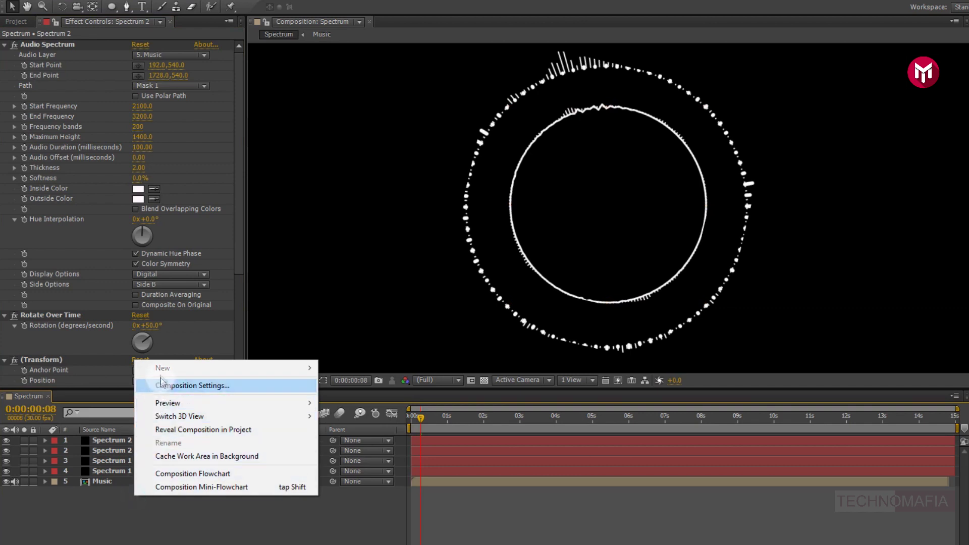
{"action": "mouse_move", "coordinate": [162, 369]}
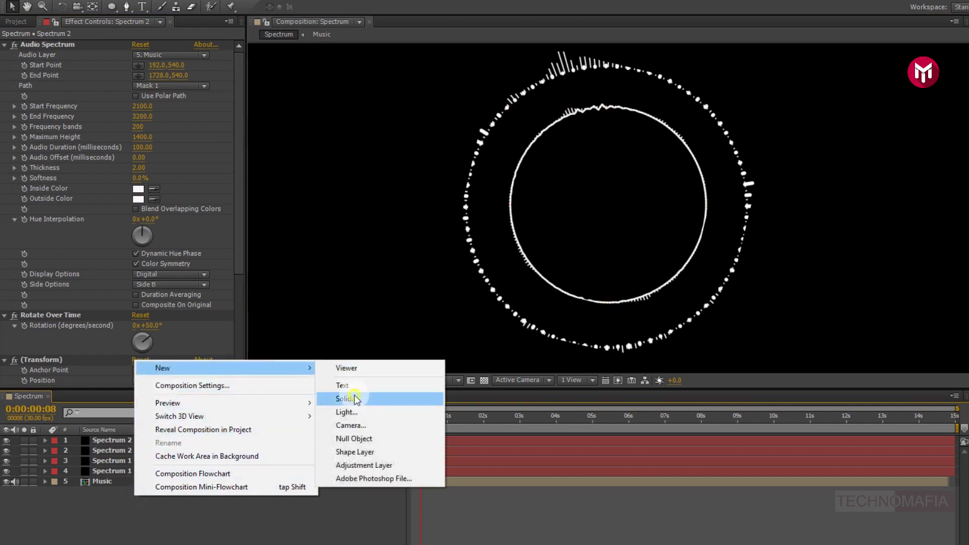
{"action": "left_click", "coordinate": [346, 398]}
{"action": "type", "text": "Spect"}
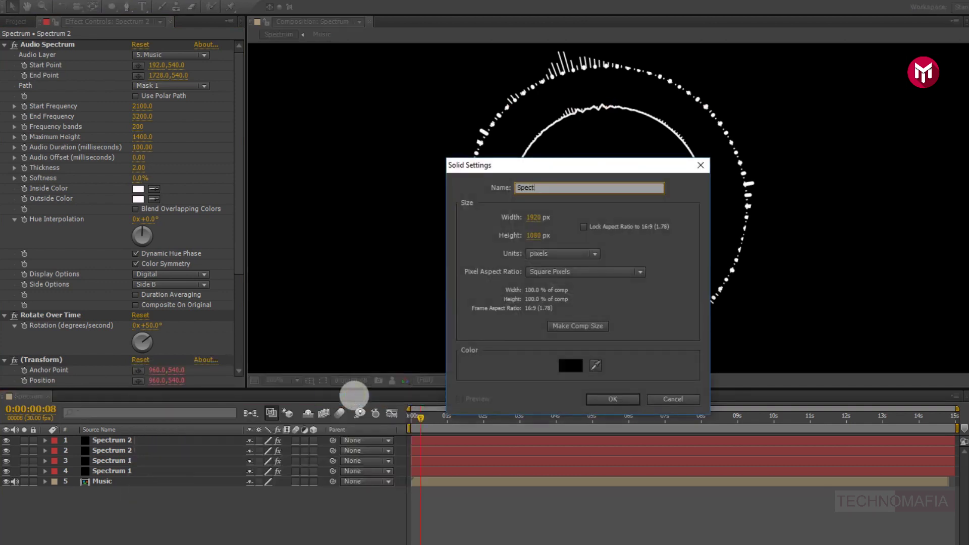
{"action": "type", "text": "rum line"}
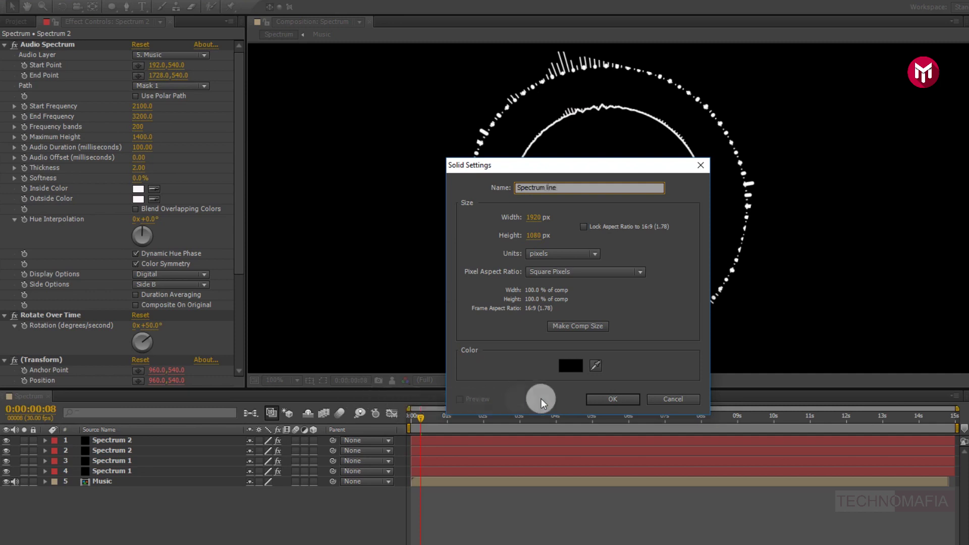
{"action": "left_click", "coordinate": [600, 398]}
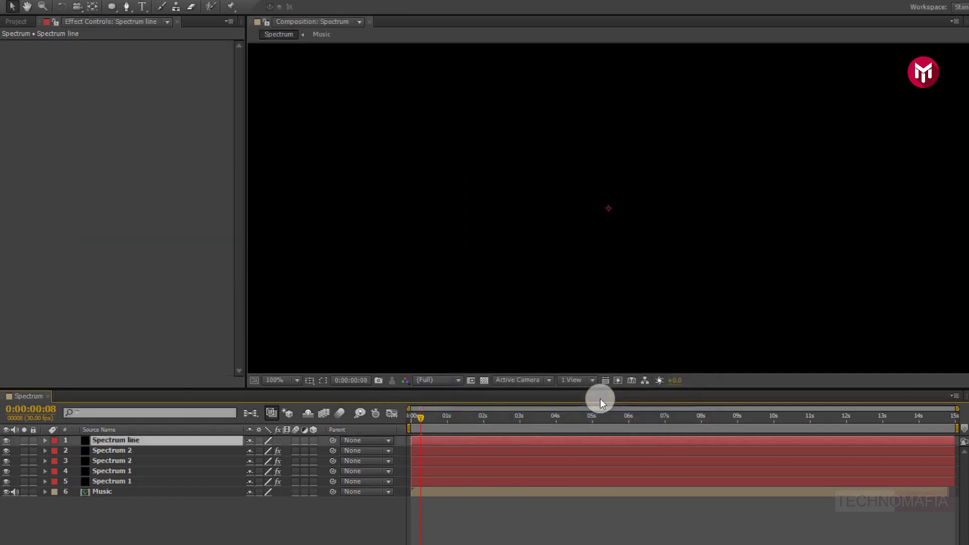
Find the Audio Spectrum effect and apply it to the Spectrum line layer
{"action": "scroll", "coordinate": [619, 274], "scroll_direction": "down", "scroll_amount": 1}
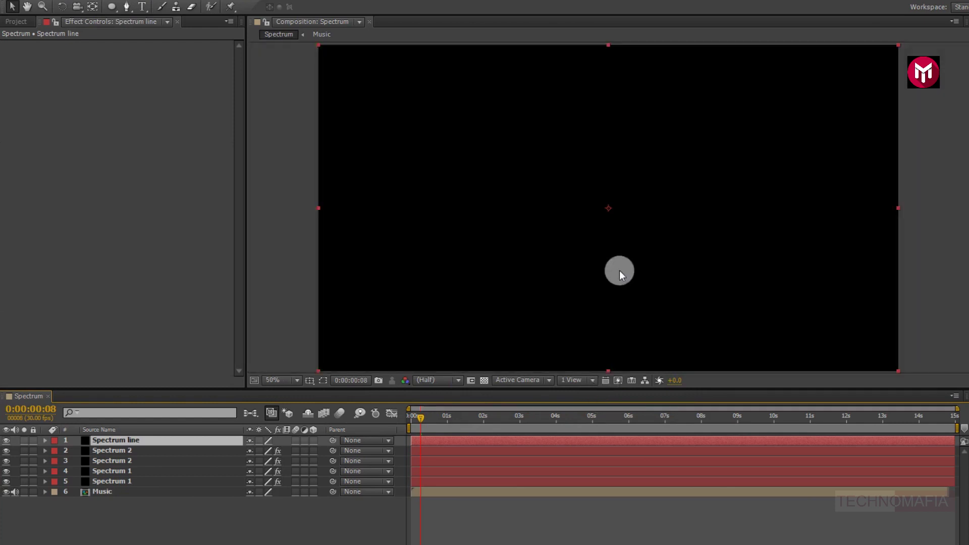
{"action": "left_click", "coordinate": [806, 35]}
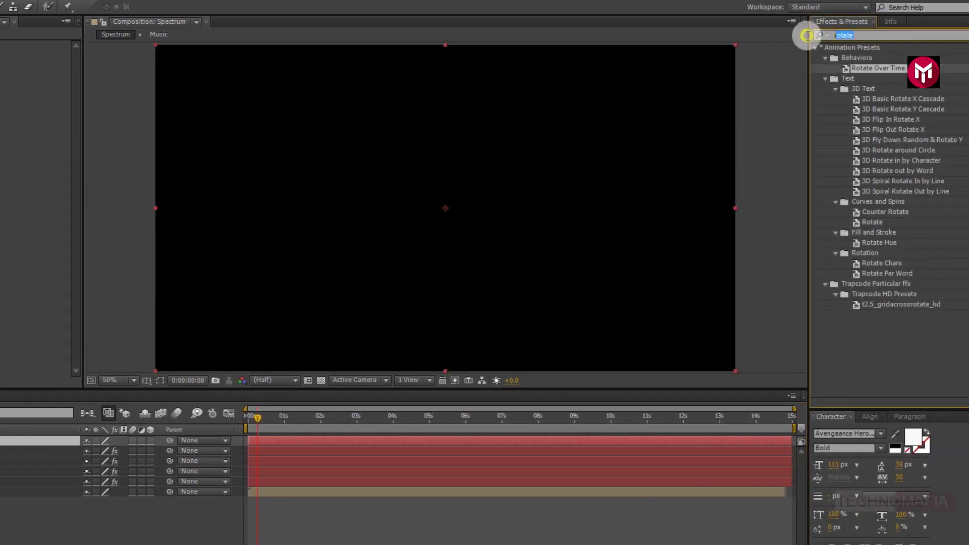
{"action": "type", "text": "udio"}
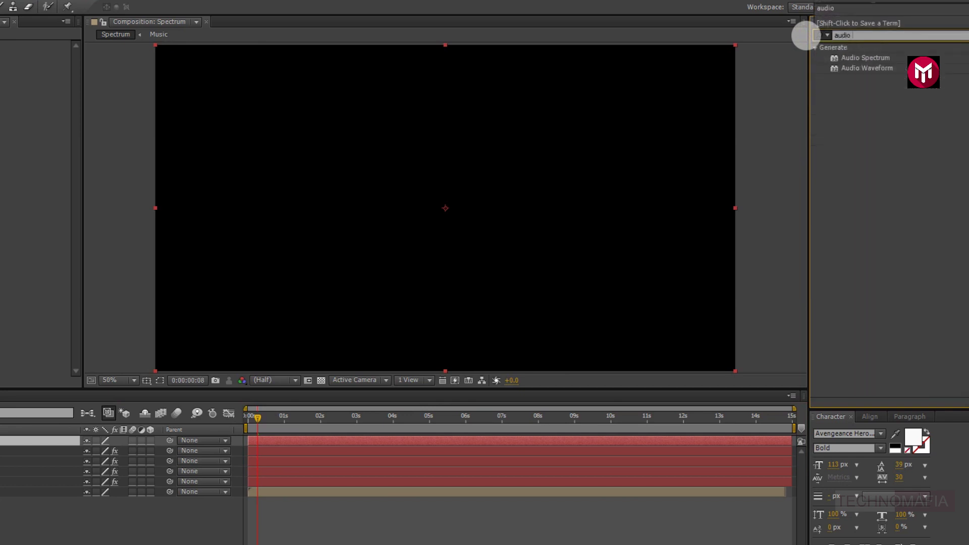
{"action": "double_click", "coordinate": [852, 59]}
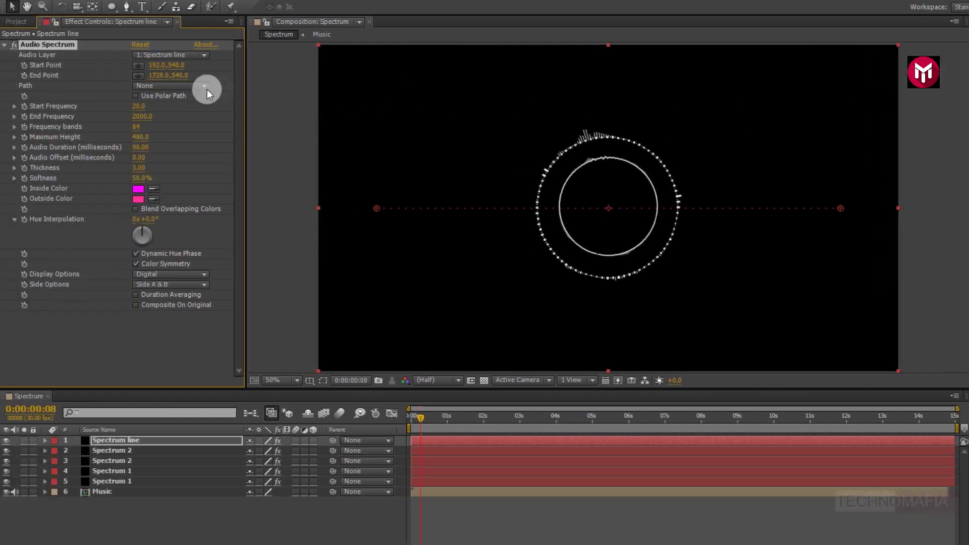
Place Spectrum line's start point at the frame's left edge, about (0, 538), and its end point on the outer ring's left side, about (719, 537)
{"action": "left_click", "coordinate": [138, 65]}
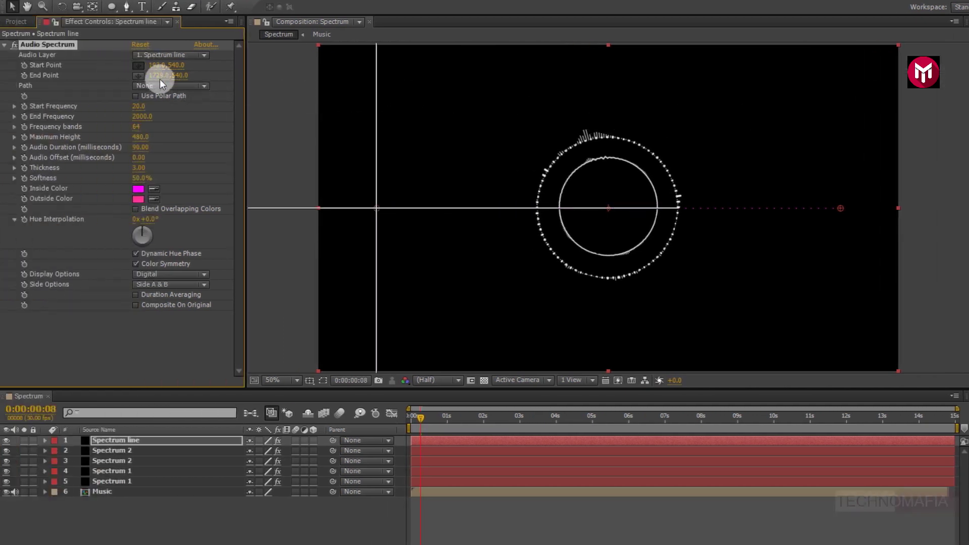
{"action": "left_click", "coordinate": [319, 207]}
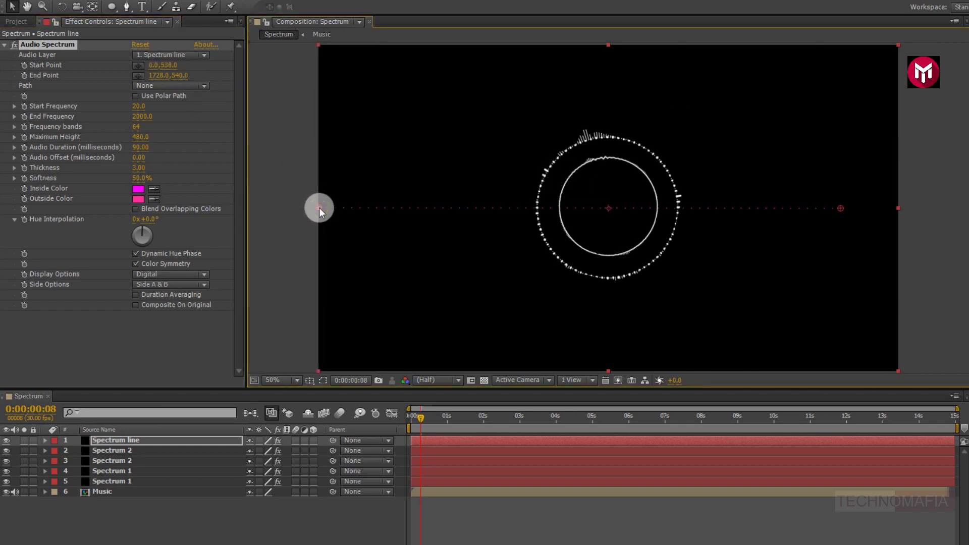
{"action": "left_click", "coordinate": [138, 77]}
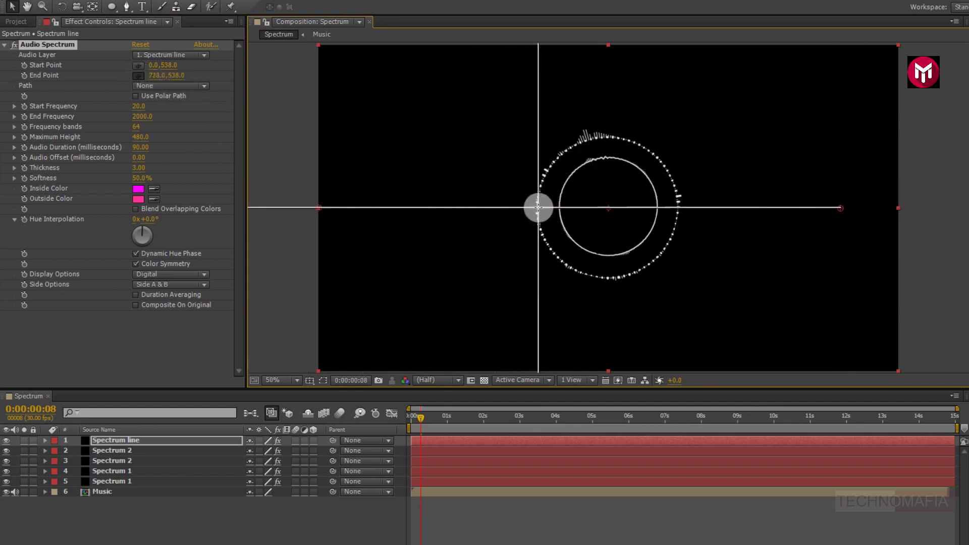
{"action": "left_click", "coordinate": [537, 207]}
{"action": "key", "text": "period"}
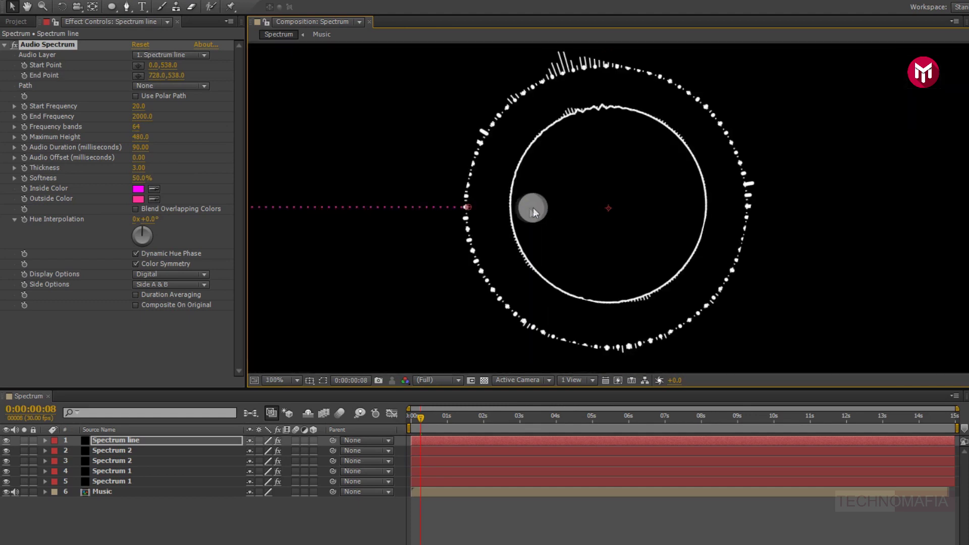
{"action": "left_click", "coordinate": [138, 75]}
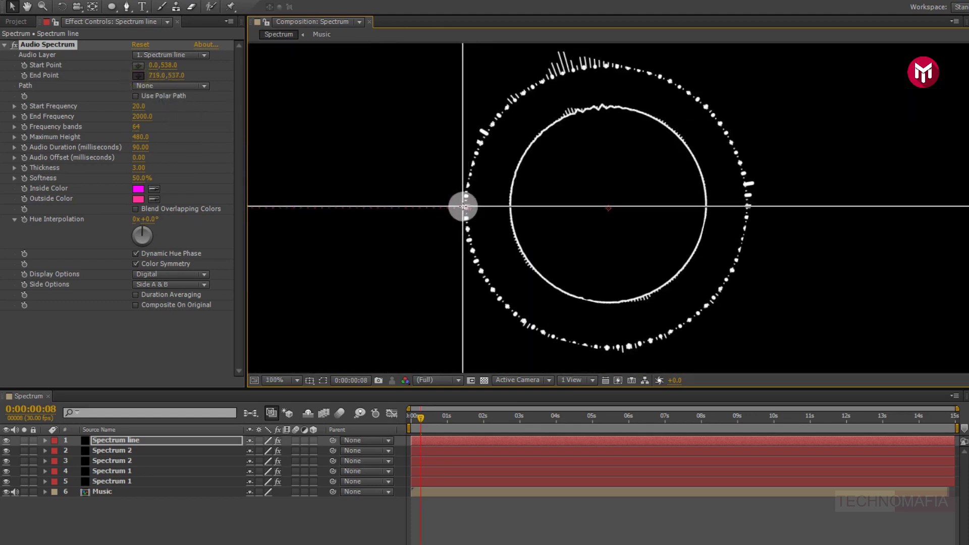
{"action": "left_click", "coordinate": [463, 206]}
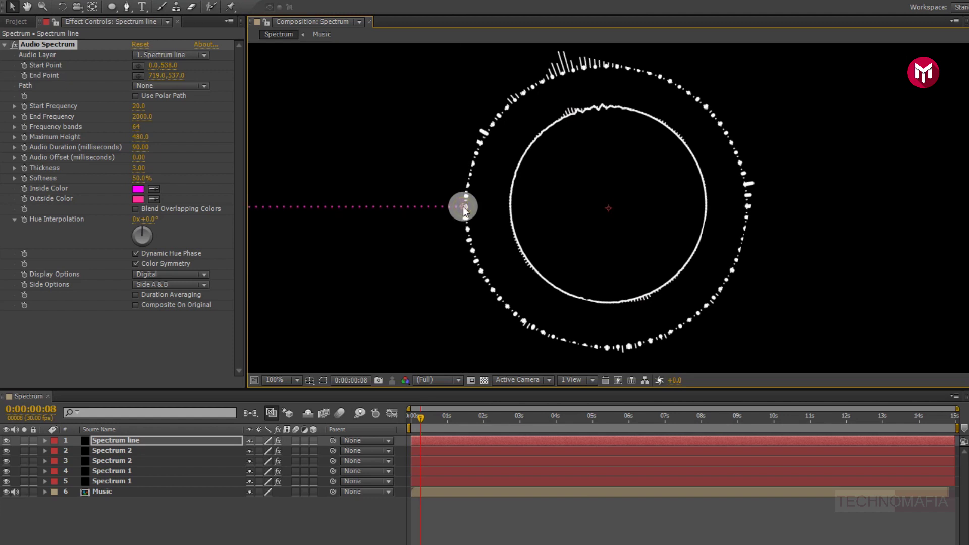
{"action": "key", "text": "comma"}
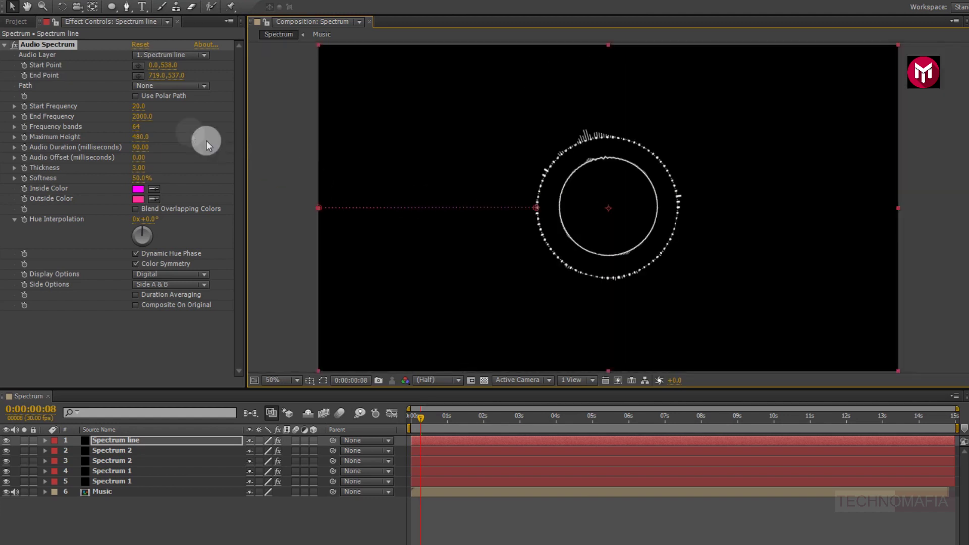
Use Music as the audio layer for Spectrum line's Audio Spectrum and set its frequency range from 2100 to 3100
{"action": "left_click", "coordinate": [152, 55]}
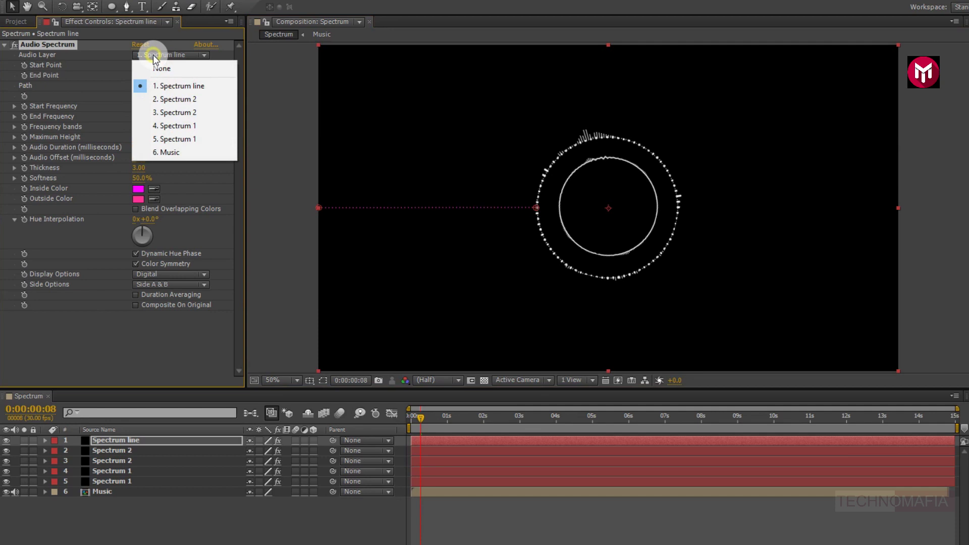
{"action": "left_click", "coordinate": [163, 153]}
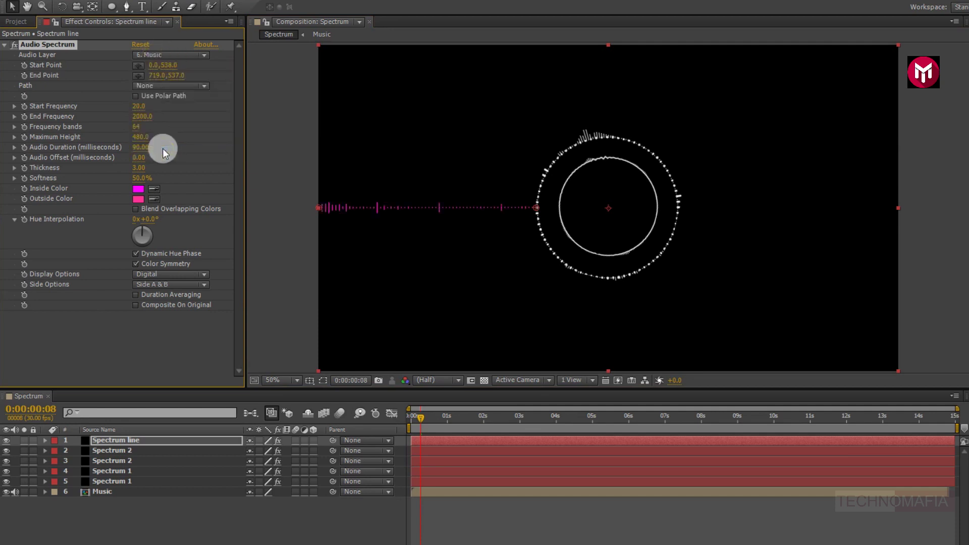
{"action": "left_click", "coordinate": [139, 107]}
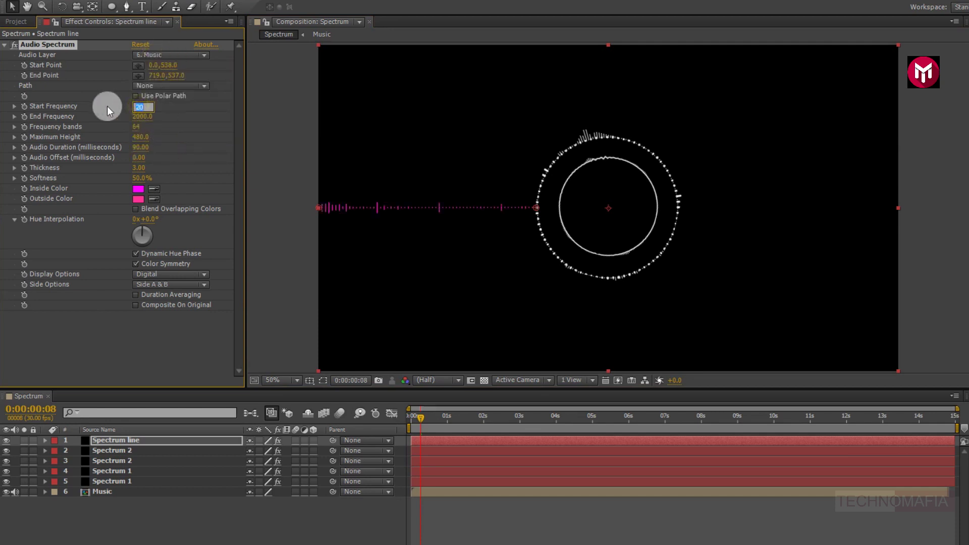
{"action": "type", "text": "2100"}
{"action": "left_click", "coordinate": [107, 106]}
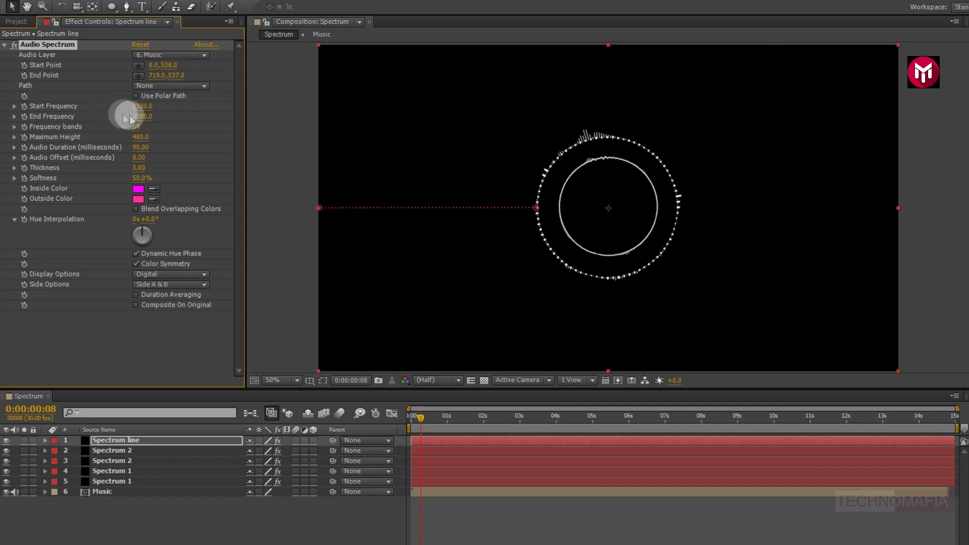
{"action": "left_click", "coordinate": [143, 116]}
{"action": "type", "text": "3"}
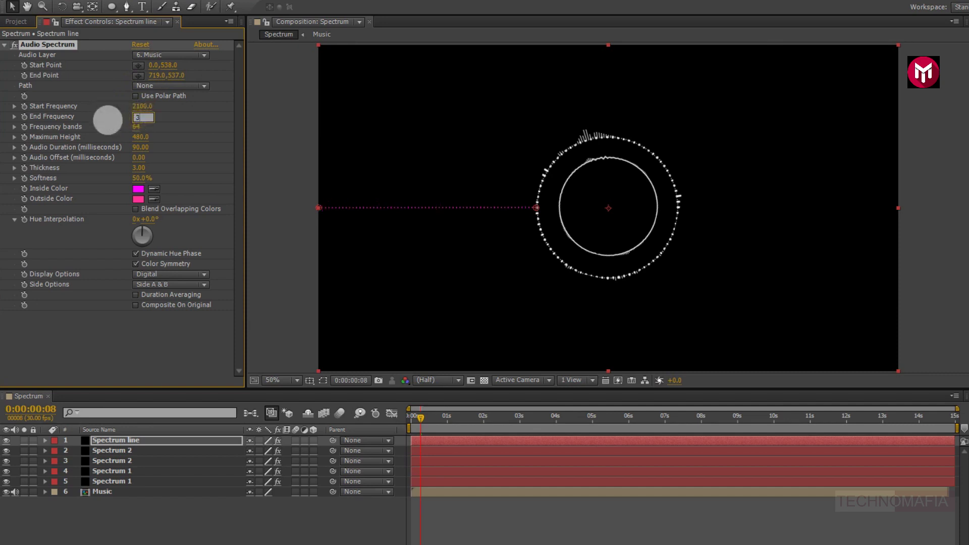
{"action": "type", "text": "100"}
{"action": "left_click", "coordinate": [107, 120]}
Set Spectrum line's frequency bands to 150, maximum height to 2000 and softness to 0%
{"action": "left_click", "coordinate": [138, 126]}
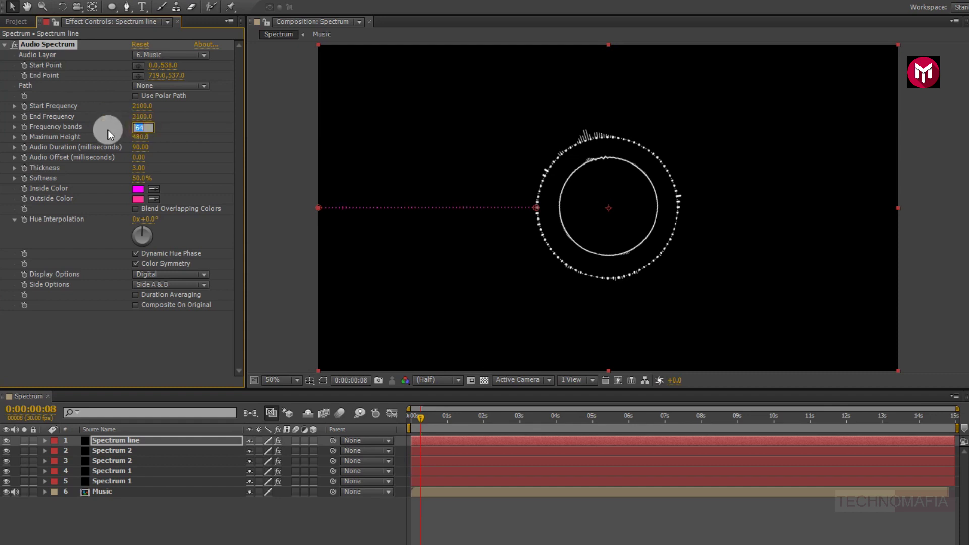
{"action": "type", "text": "150"}
{"action": "left_click", "coordinate": [108, 129]}
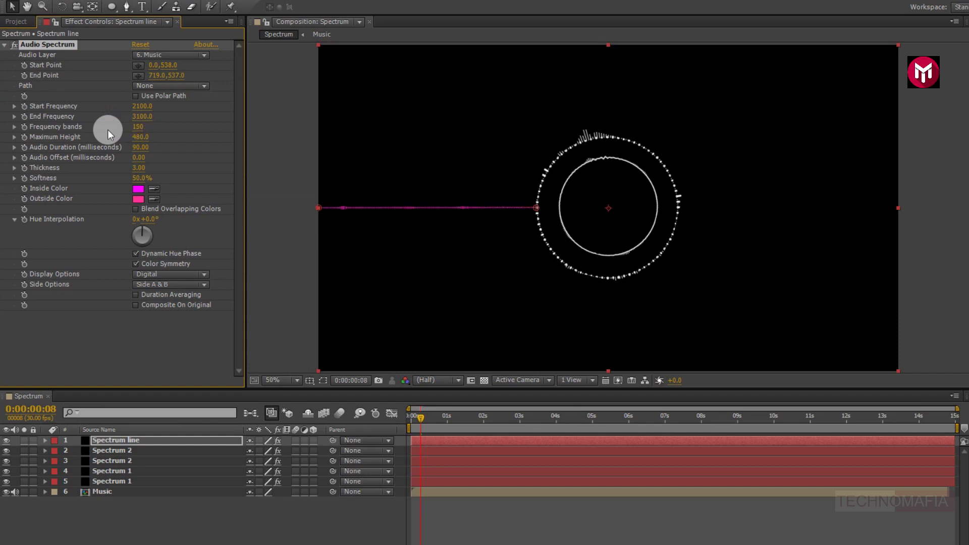
{"action": "left_click", "coordinate": [137, 137]}
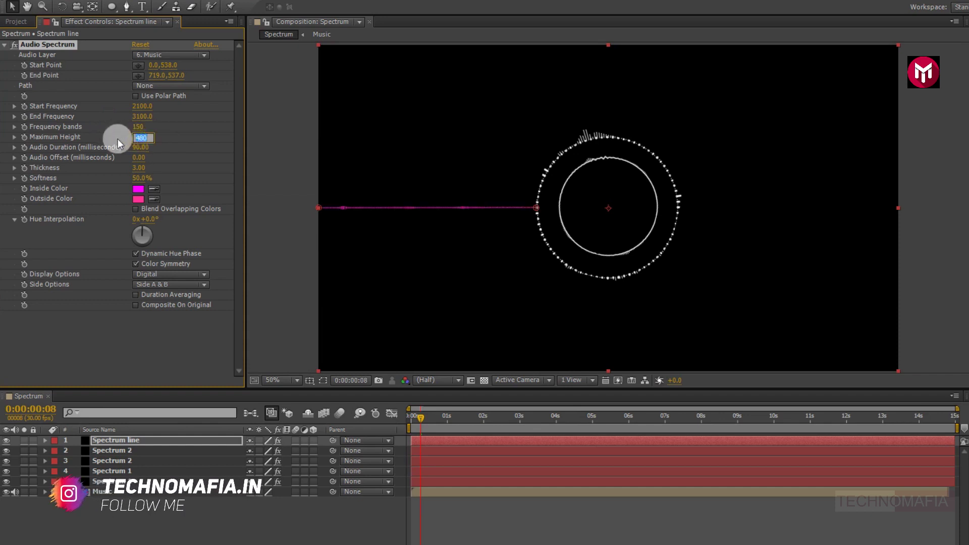
{"action": "type", "text": "2000"}
{"action": "left_click", "coordinate": [117, 139]}
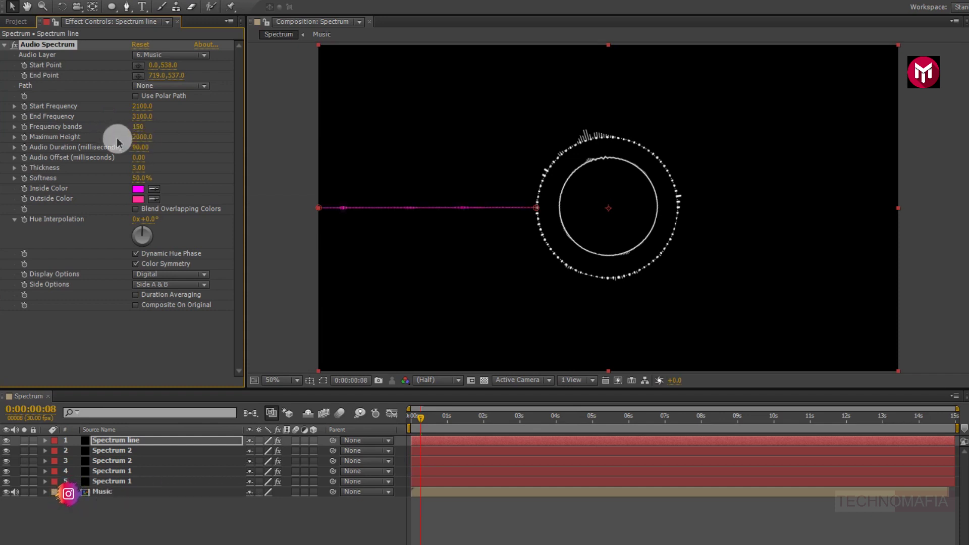
{"action": "left_click", "coordinate": [133, 177]}
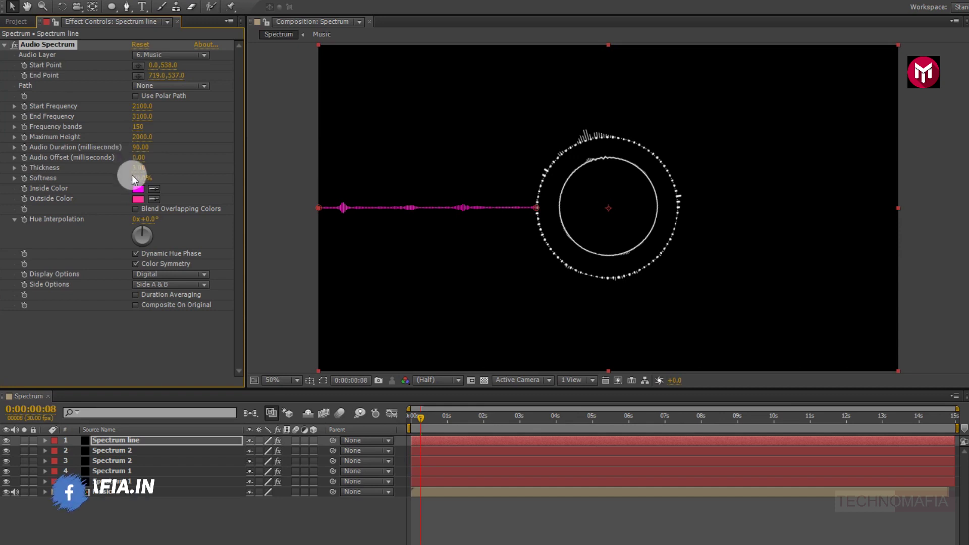
{"action": "type", "text": "0"}
{"action": "left_click", "coordinate": [121, 180]}
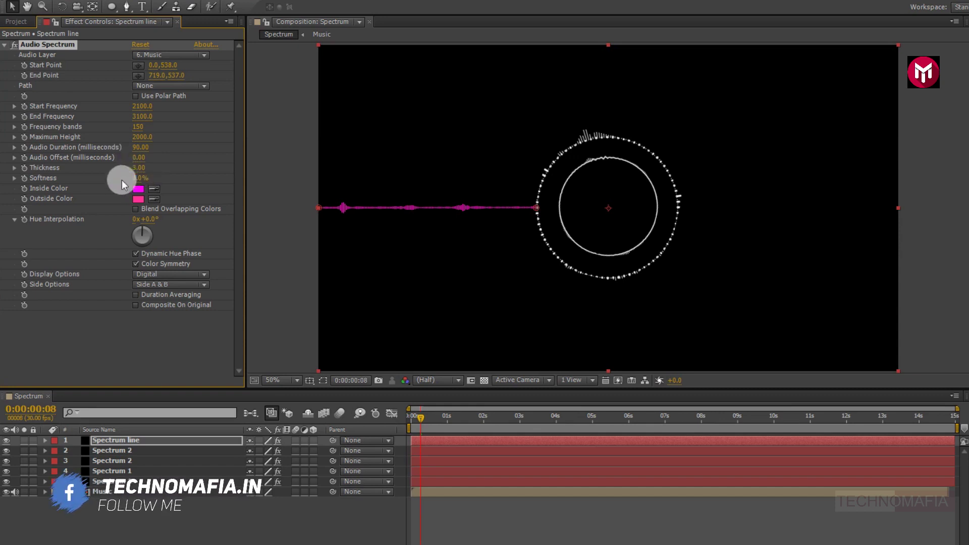
Make Spectrum line's inside and outside colors near-white (inside FDFAFD) and set its display option to Analog lines
{"action": "left_click", "coordinate": [138, 190]}
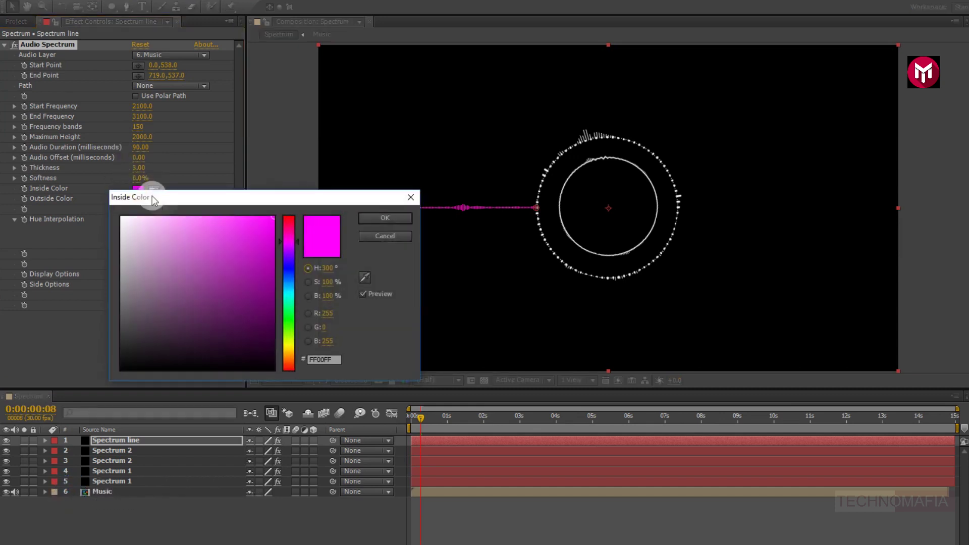
{"action": "left_click", "coordinate": [122, 217]}
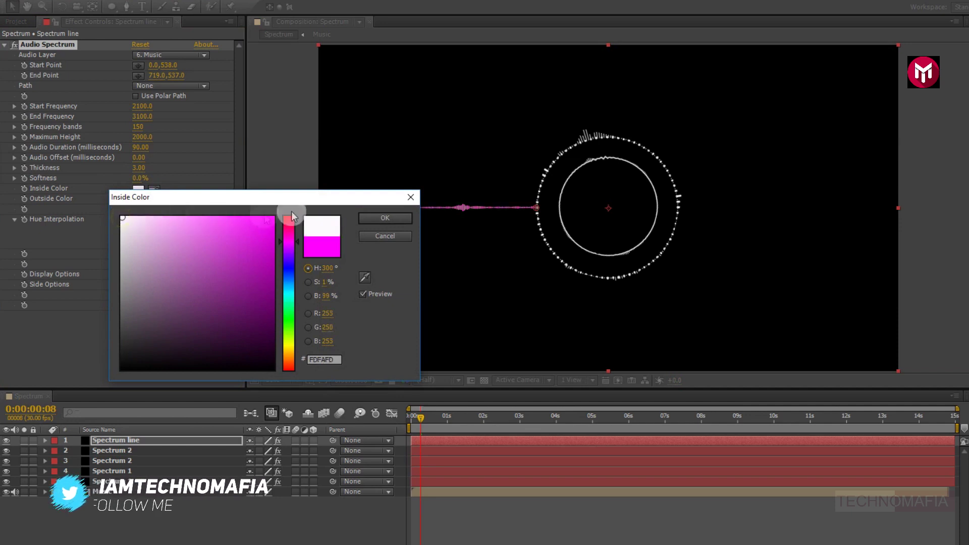
{"action": "left_click", "coordinate": [373, 218]}
{"action": "left_click", "coordinate": [139, 200]}
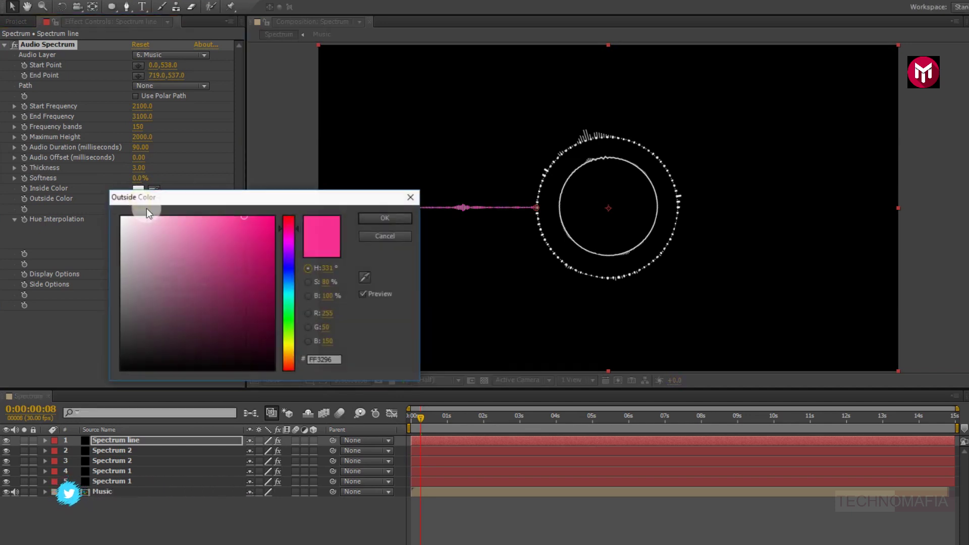
{"action": "left_click", "coordinate": [122, 217]}
{"action": "left_click", "coordinate": [363, 219]}
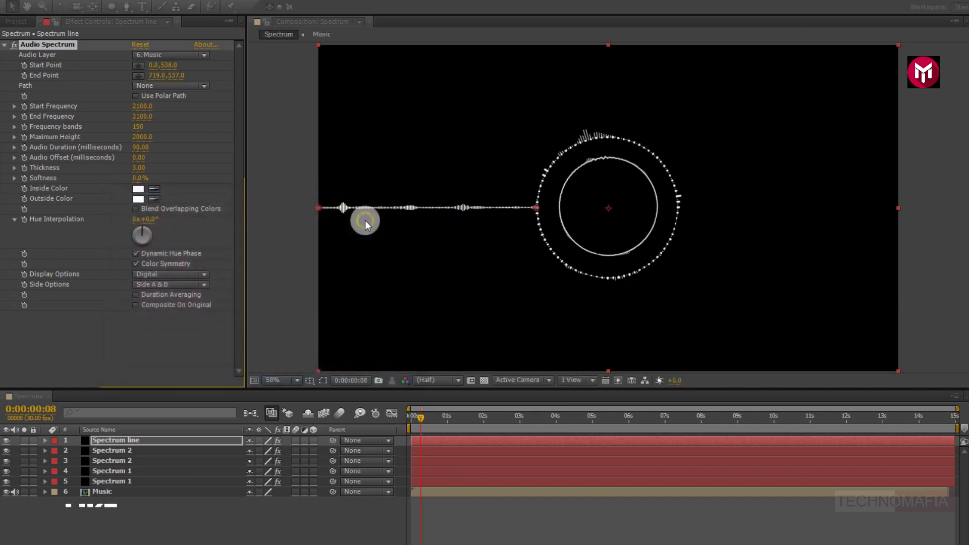
{"action": "left_click", "coordinate": [149, 274]}
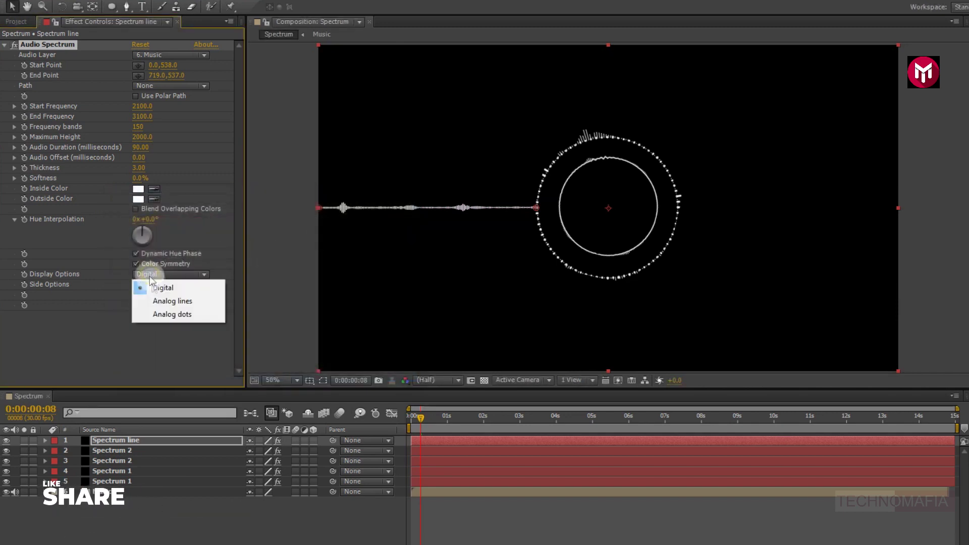
{"action": "left_click", "coordinate": [153, 301]}
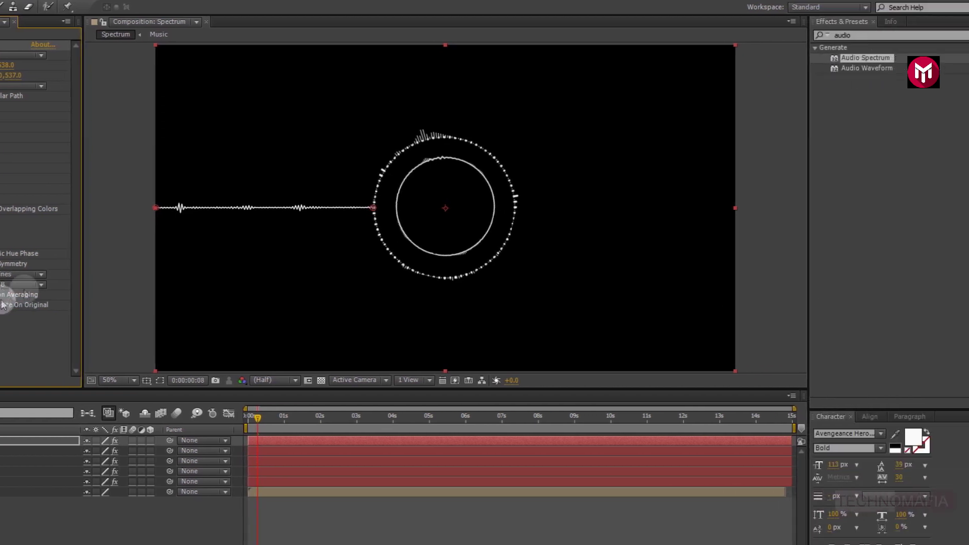
Find the Mirror effect and apply it to the Spectrum line layer
{"action": "left_click_drag", "start_coordinate": [859, 36], "coordinate": [808, 37]}
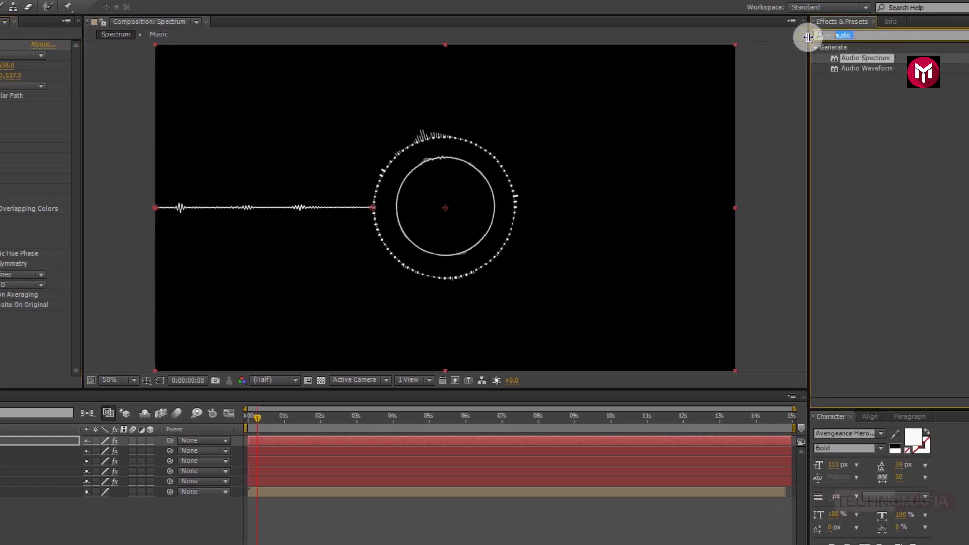
{"action": "type", "text": "mirro"}
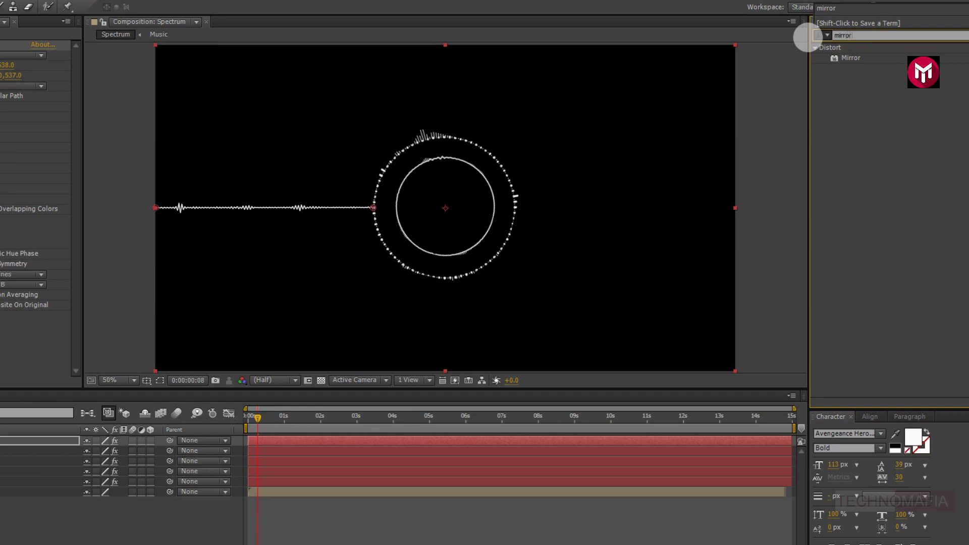
{"action": "type", "text": "r"}
{"action": "double_click", "coordinate": [850, 58]}
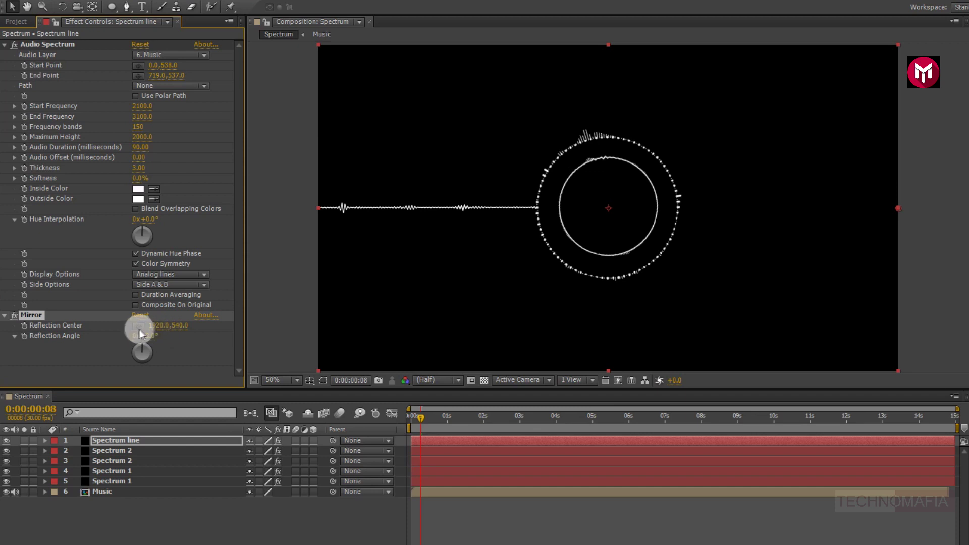
Place the Mirror effect's reflection center at the middle of the circles, about (960, 538)
{"action": "left_click", "coordinate": [139, 326]}
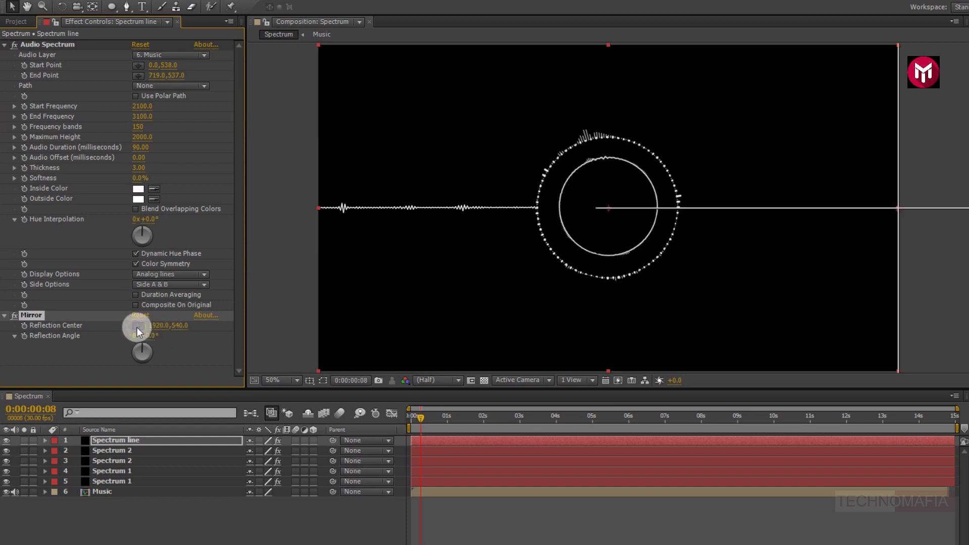
{"action": "left_click", "coordinate": [592, 221]}
{"action": "left_click_drag", "start_coordinate": [592, 220], "coordinate": [609, 207]}
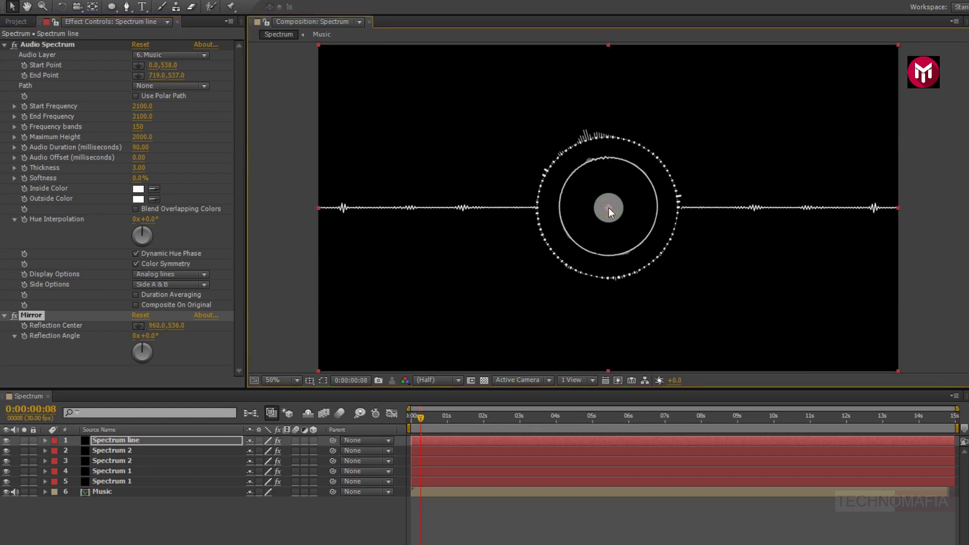
Create a new black 1920 x 1080 px solid named "Particles" in the Spectrum composition
{"action": "left_click", "coordinate": [99, 510]}
{"action": "right_click", "coordinate": [99, 509]}
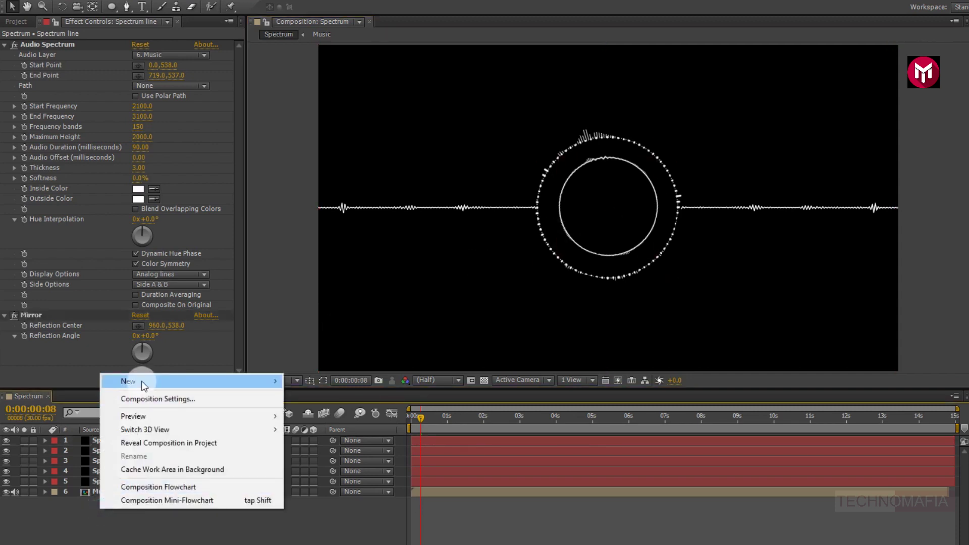
{"action": "mouse_move", "coordinate": [283, 381]}
{"action": "left_click", "coordinate": [309, 409]}
{"action": "type", "text": "Particles"}
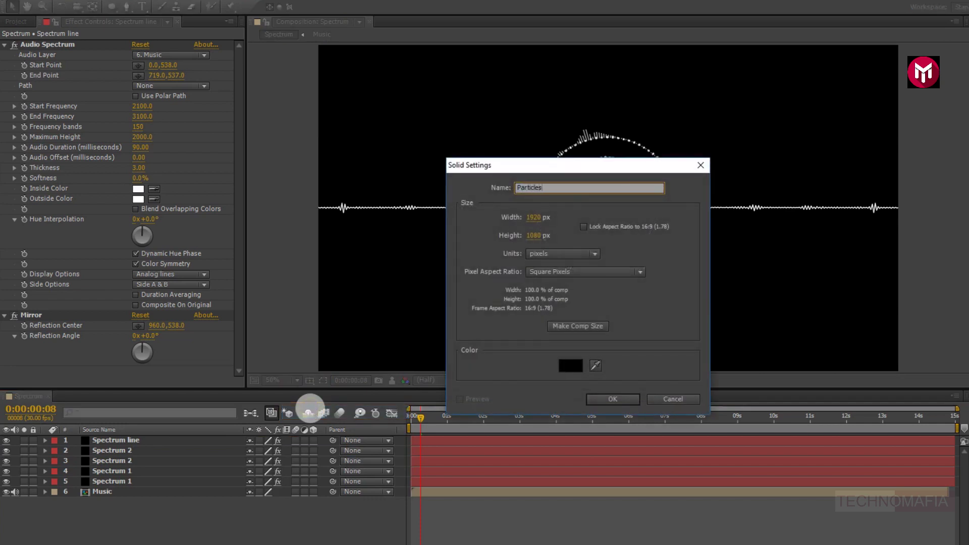
{"action": "left_click", "coordinate": [598, 401]}
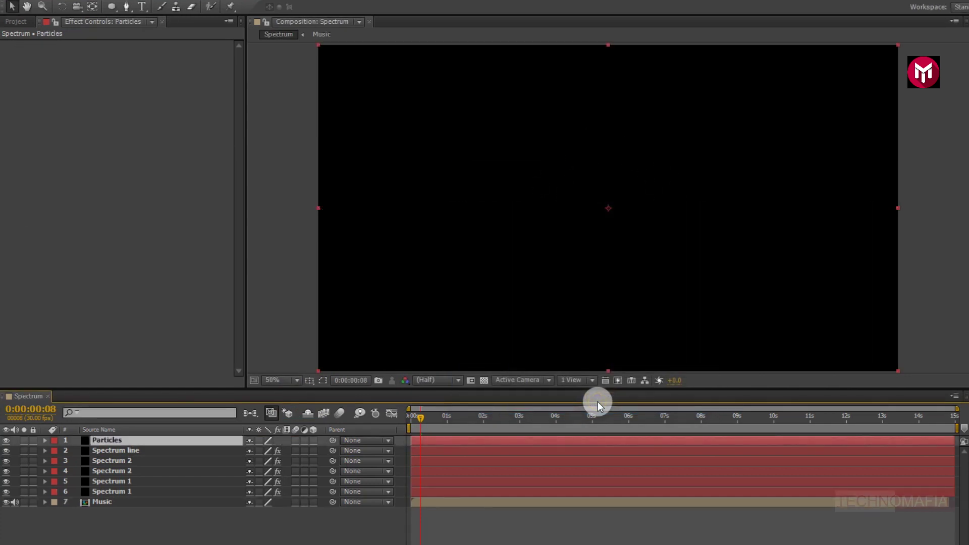
Find the CC Particle World effect and apply it to the Particles layer
{"action": "left_click_drag", "start_coordinate": [855, 35], "coordinate": [768, 41]}
{"action": "type", "text": "cc"}
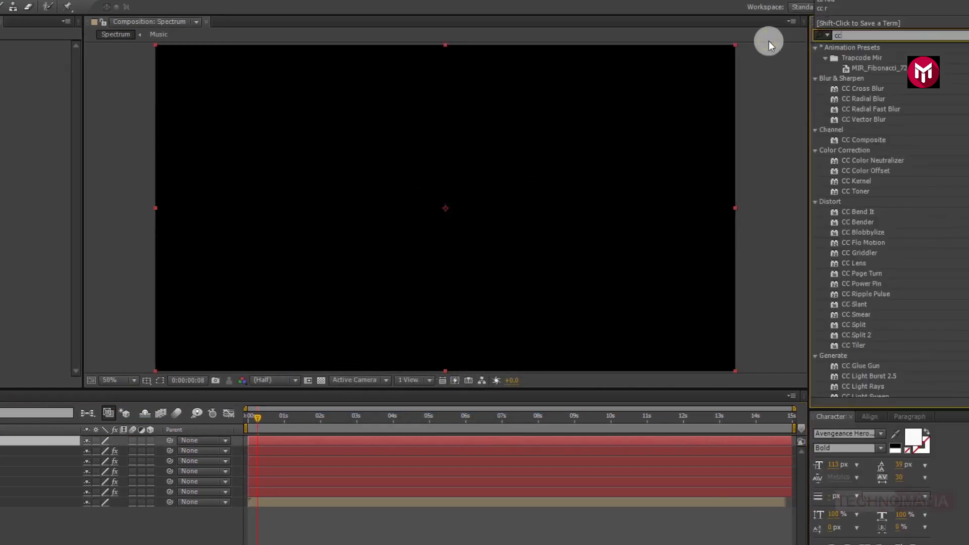
{"action": "type", "text": " pa"}
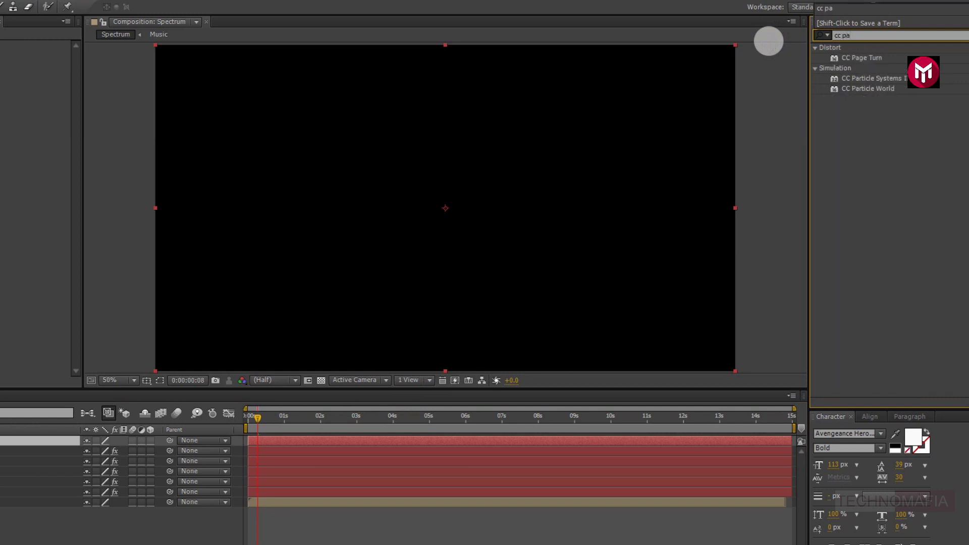
{"action": "left_click", "coordinate": [866, 89]}
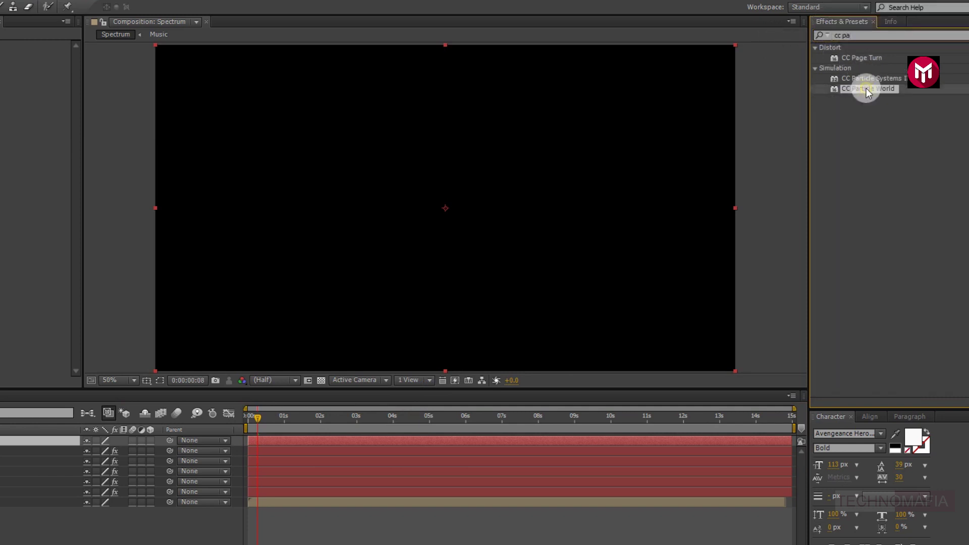
{"action": "double_click", "coordinate": [866, 91]}
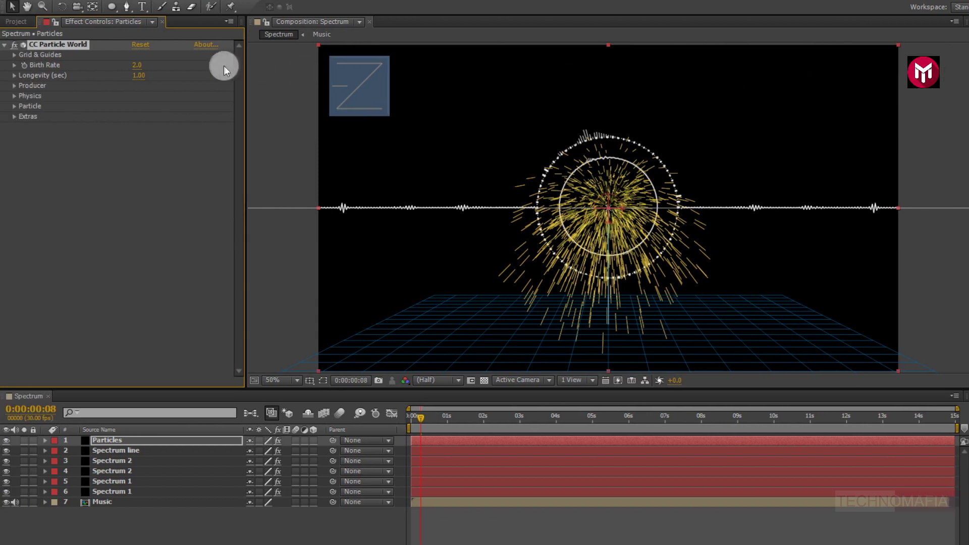
Set CC Particle World's longevity to 10 seconds, its physics animation to Viscouse and its gravity to 0.010
{"action": "left_click", "coordinate": [137, 76]}
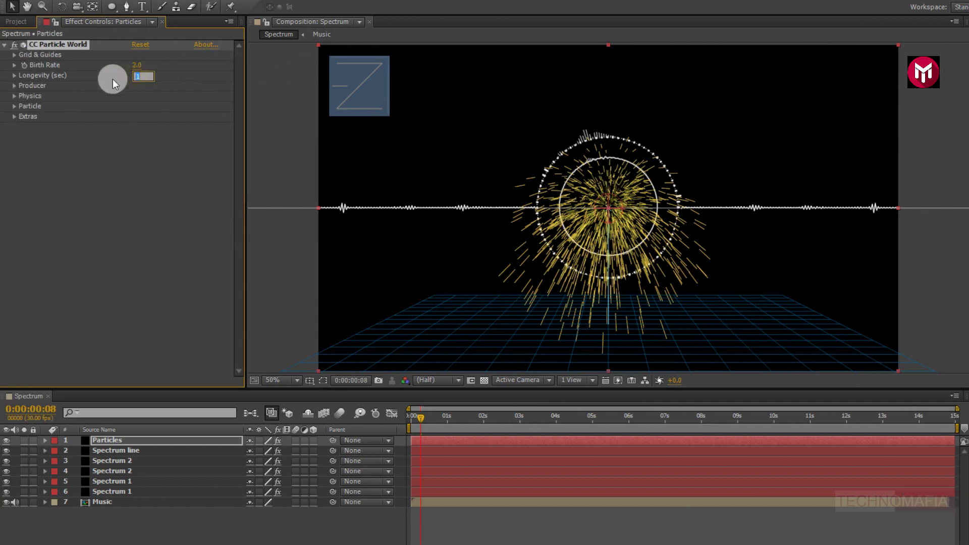
{"action": "type", "text": "10"}
{"action": "left_click", "coordinate": [14, 96]}
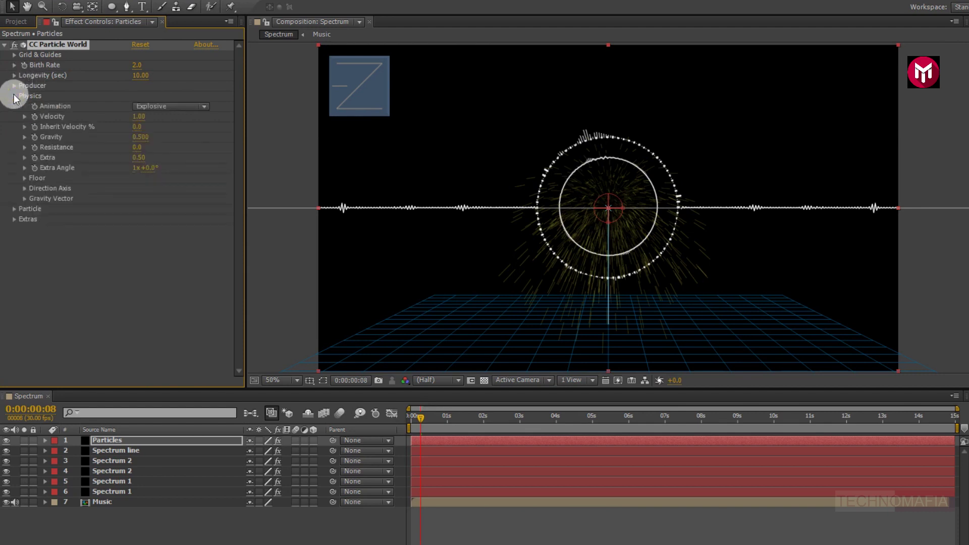
{"action": "left_click", "coordinate": [151, 106]}
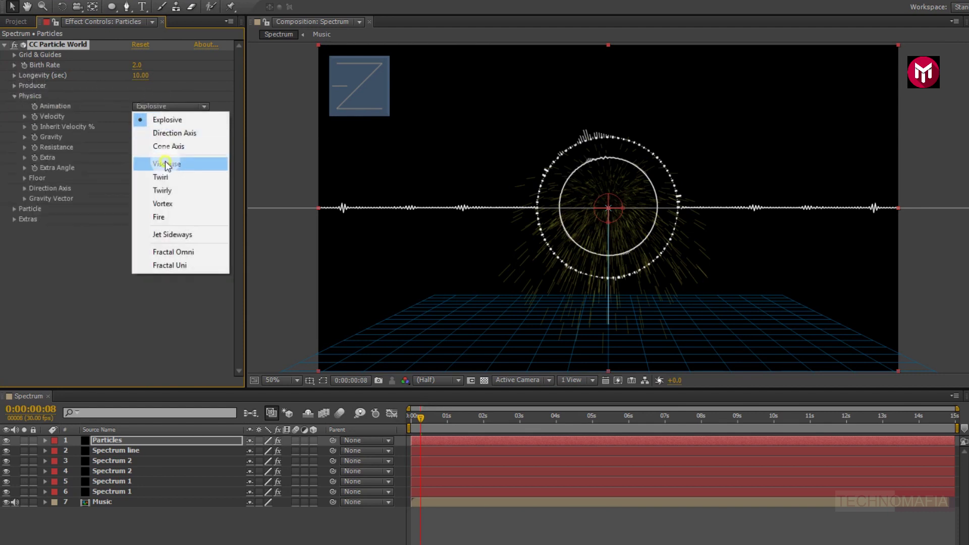
{"action": "left_click", "coordinate": [167, 164]}
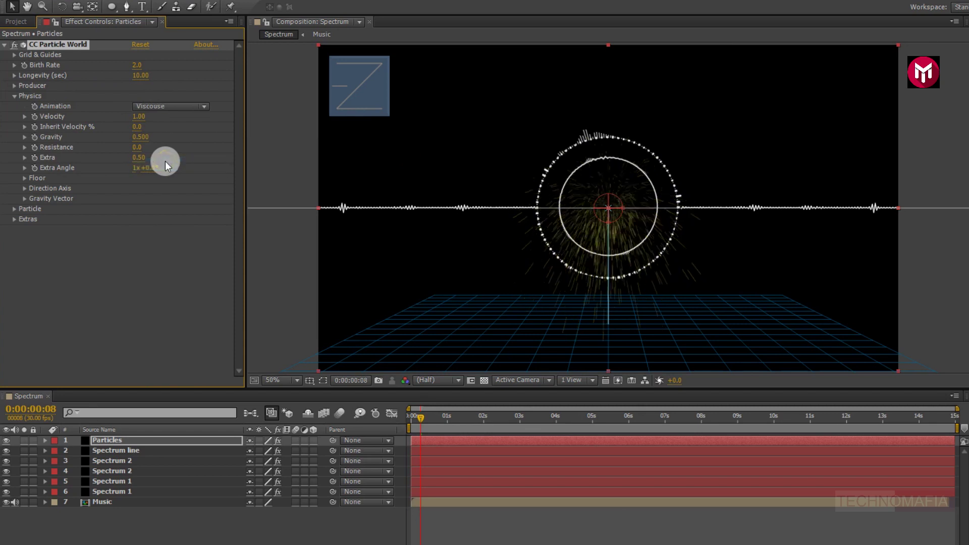
{"action": "left_click", "coordinate": [139, 137]}
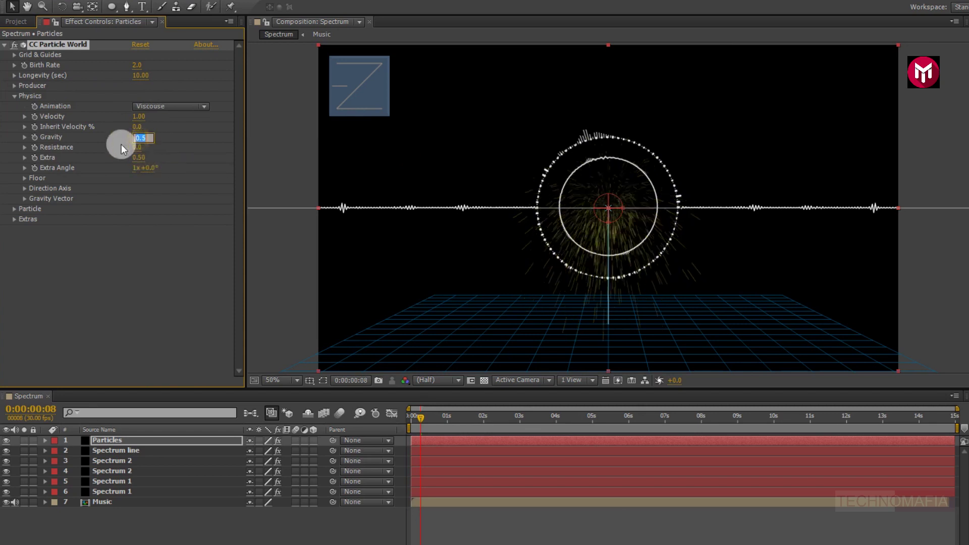
{"action": "left_click", "coordinate": [15, 208]}
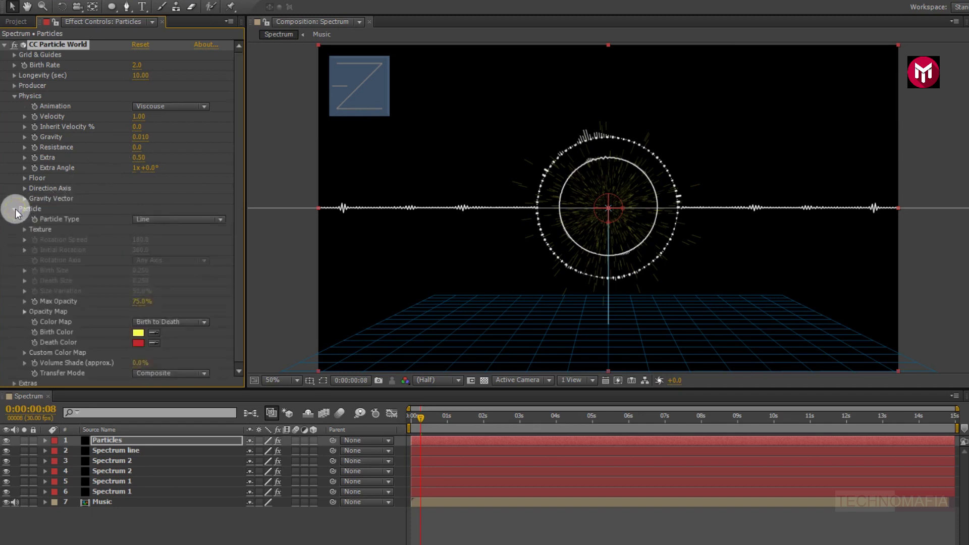
Set CC Particle World's particle type to Faded Sphere, with a birth size of 0.020 and a death size of 0.030
{"action": "left_click", "coordinate": [140, 218]}
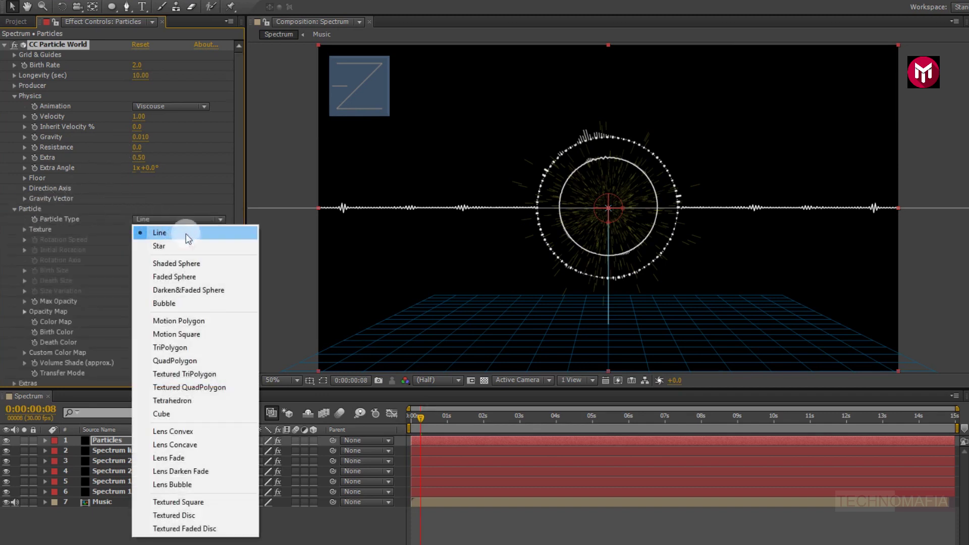
{"action": "left_click", "coordinate": [189, 277]}
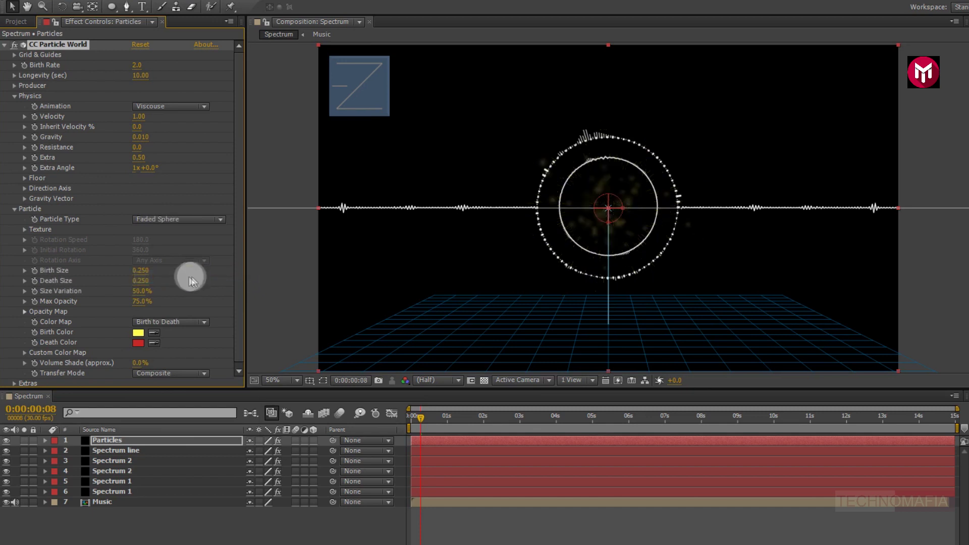
{"action": "left_click", "coordinate": [141, 270]}
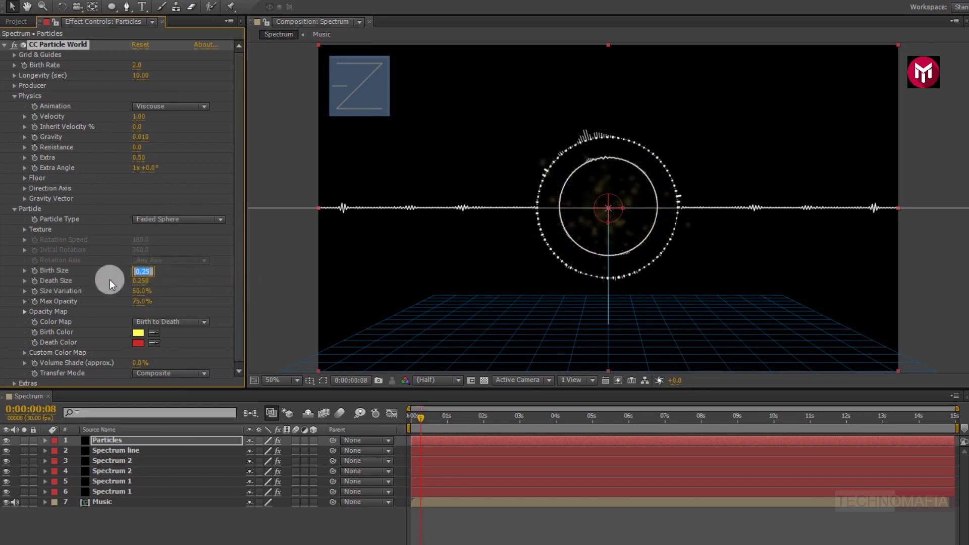
{"action": "type", "text": "0.02"}
{"action": "key", "text": "Return"}
{"action": "left_click", "coordinate": [141, 280]}
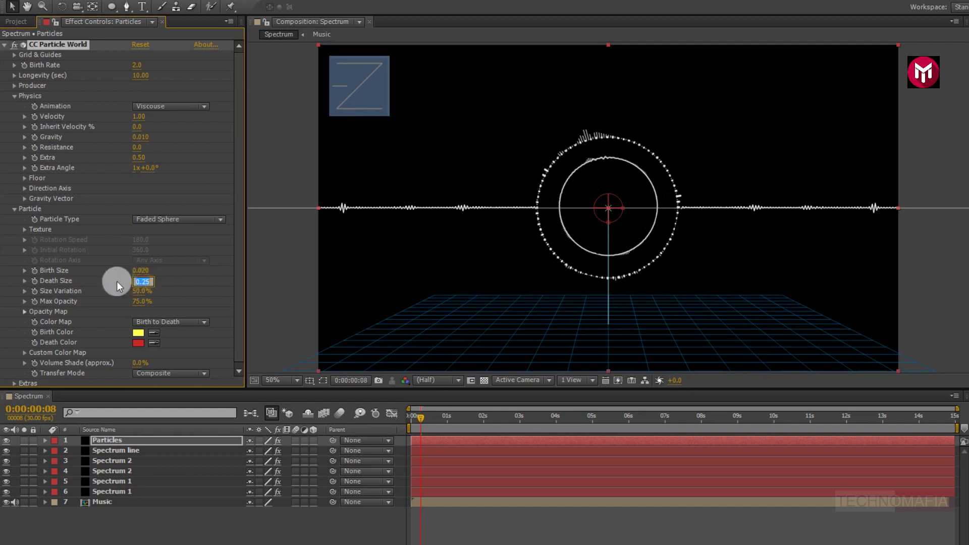
{"action": "type", "text": "0.030"}
Change both the birth color and the death color of the particles to white
{"action": "left_click", "coordinate": [136, 332]}
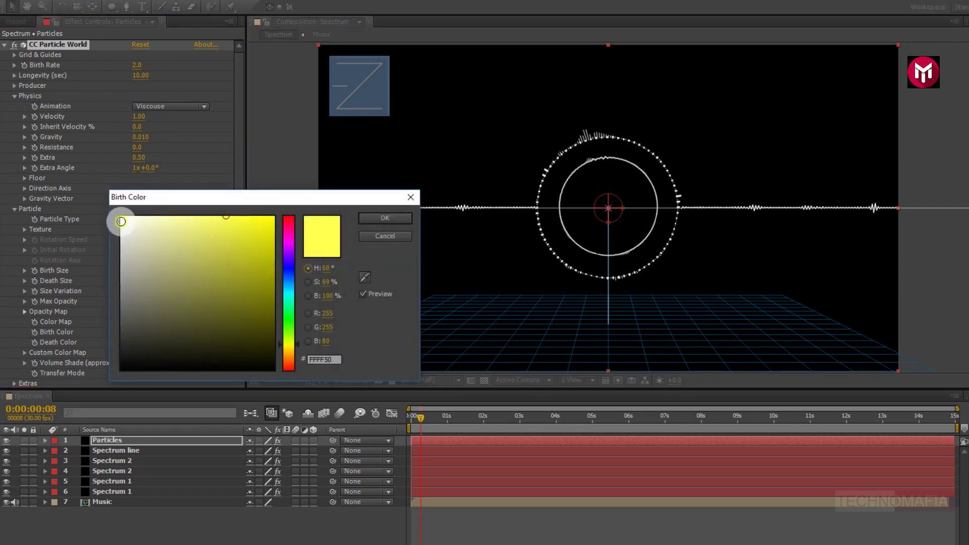
{"action": "left_click", "coordinate": [119, 217]}
{"action": "left_click", "coordinate": [393, 222]}
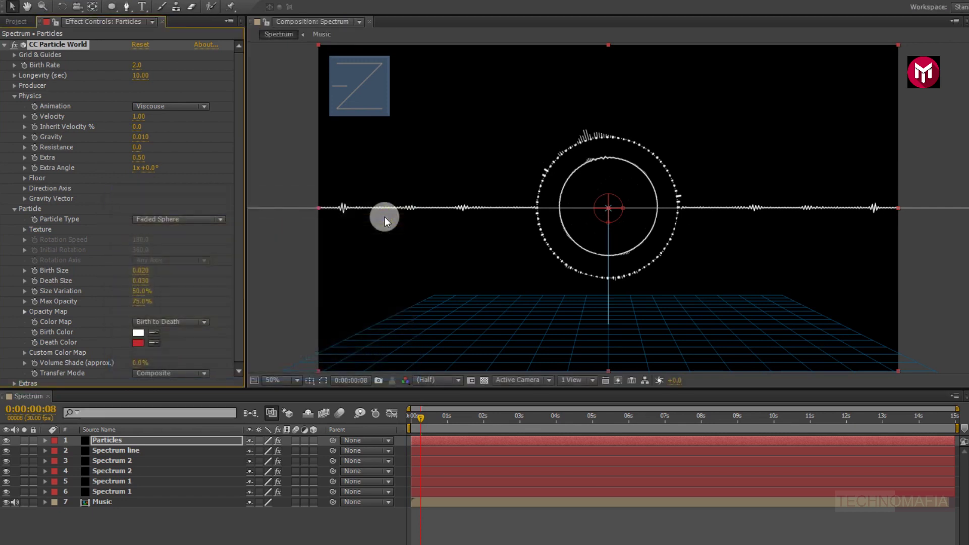
{"action": "left_click", "coordinate": [143, 335]}
{"action": "left_click", "coordinate": [137, 343]}
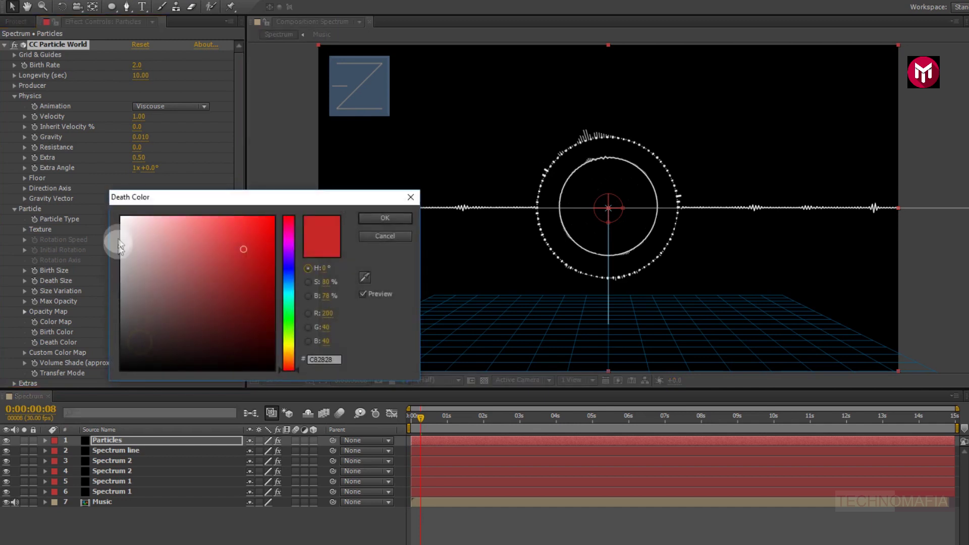
{"action": "left_click_drag", "start_coordinate": [119, 216], "coordinate": [110, 207]}
{"action": "left_click", "coordinate": [372, 217]}
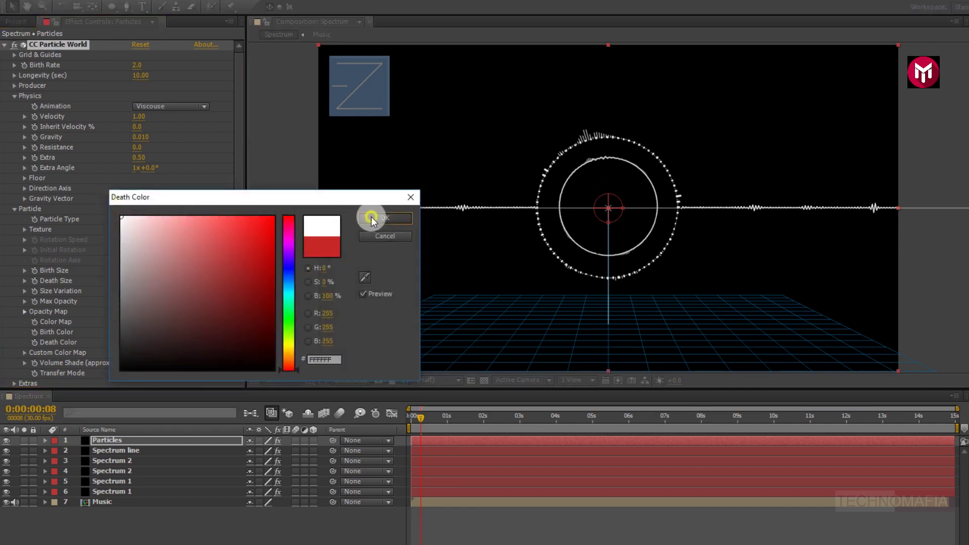
{"action": "left_click", "coordinate": [277, 211]}
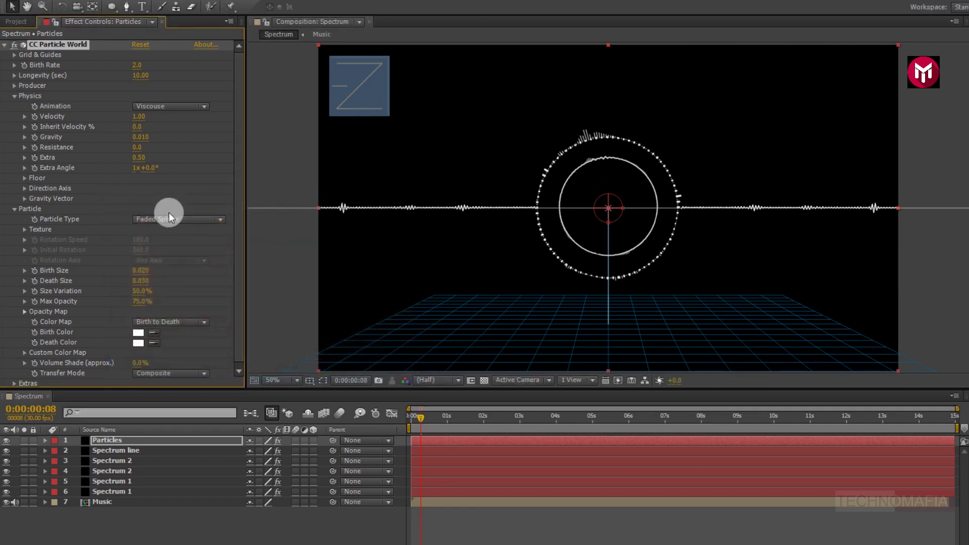
Set the particle producer's Position Y to -0.35 and its Radius X to 0.945
{"action": "left_click", "coordinate": [14, 85]}
{"action": "left_click", "coordinate": [135, 107]}
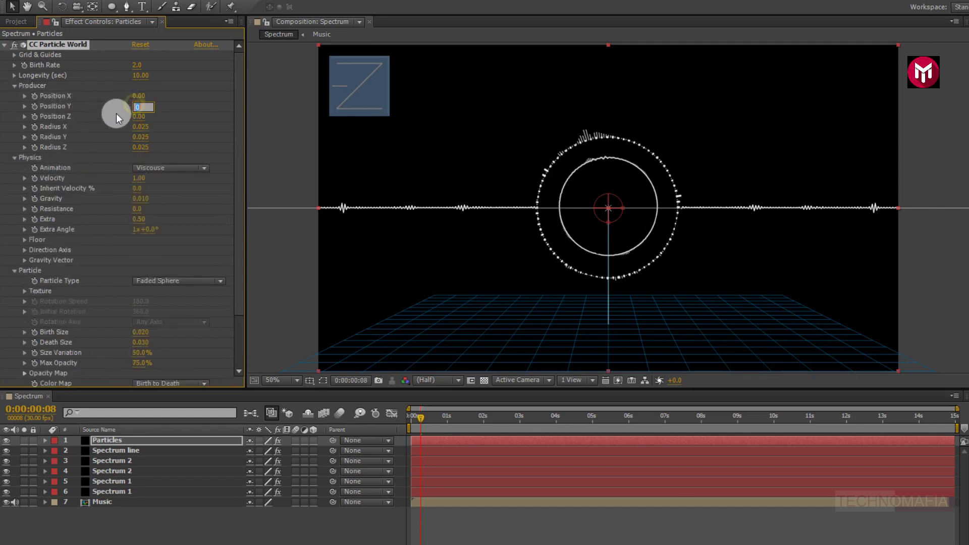
{"action": "type", "text": "-0.35"}
{"action": "key", "text": "Return"}
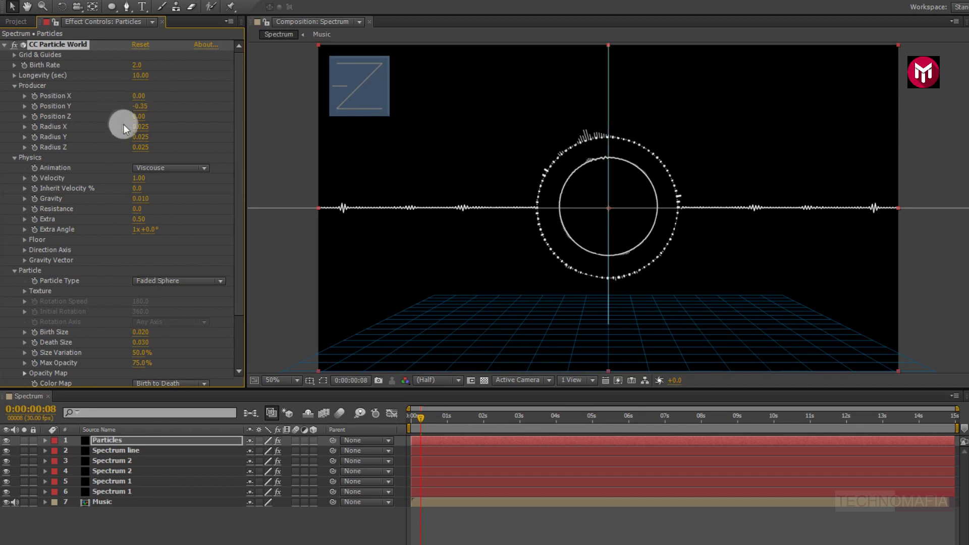
{"action": "left_click", "coordinate": [141, 129]}
{"action": "type", "text": "0.945"}
{"action": "key", "text": "Return"}
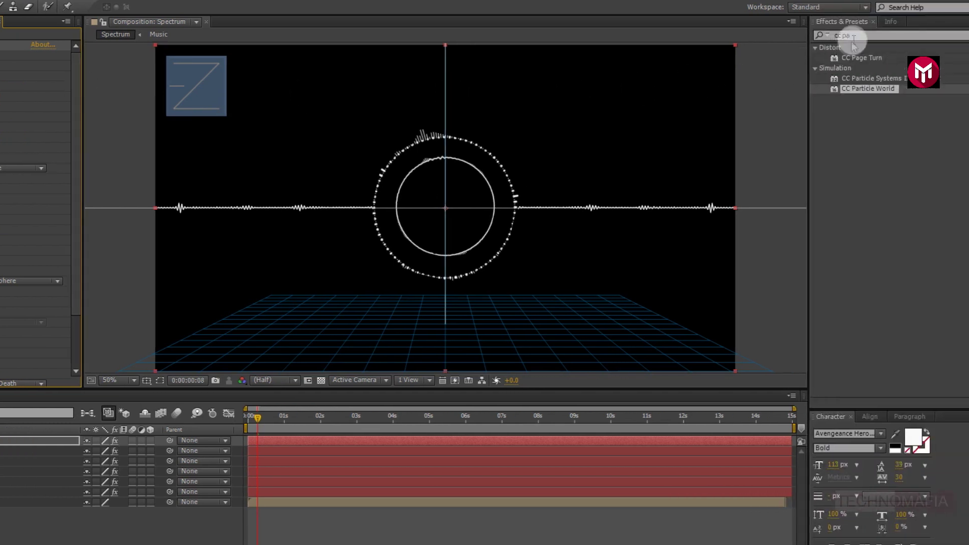
Find the Glow effect, apply it to the Particles layer and move the current time to 0:00:07:08 to check the particles
{"action": "left_click", "coordinate": [968, 36]}
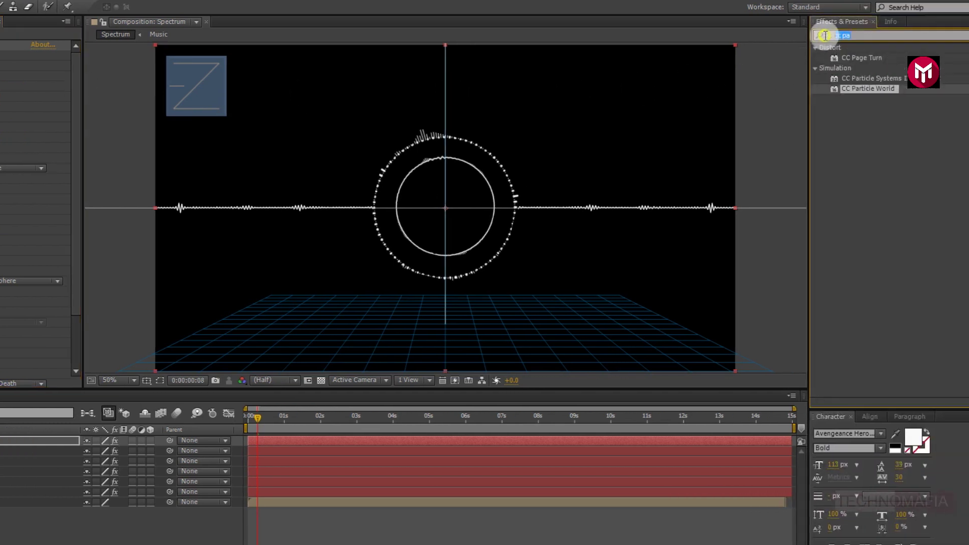
{"action": "type", "text": "glow"}
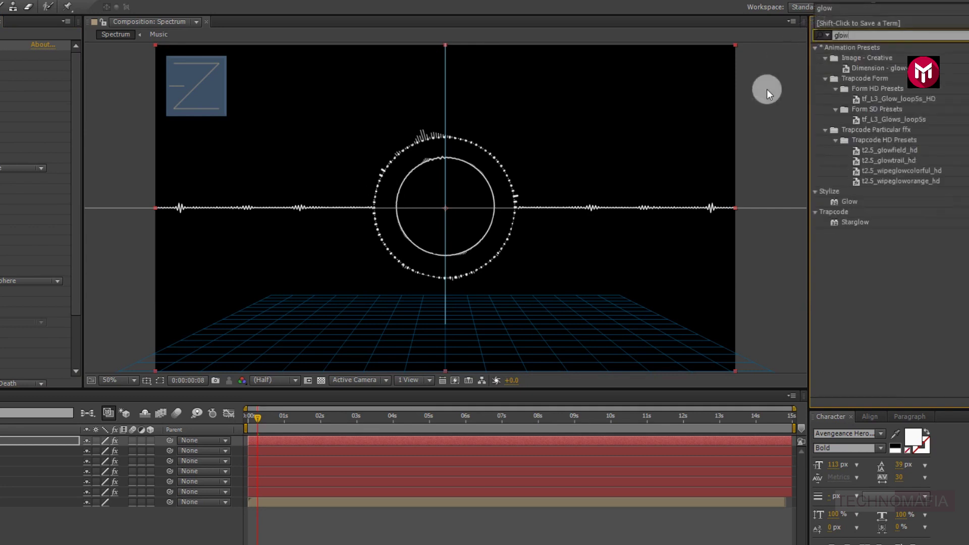
{"action": "double_click", "coordinate": [849, 201]}
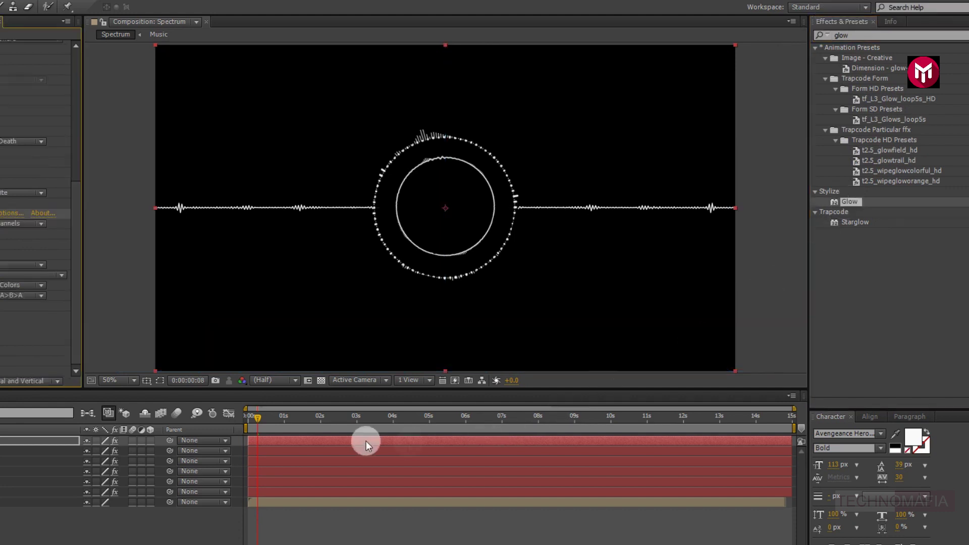
{"action": "left_click_drag", "start_coordinate": [308, 415], "coordinate": [511, 419]}
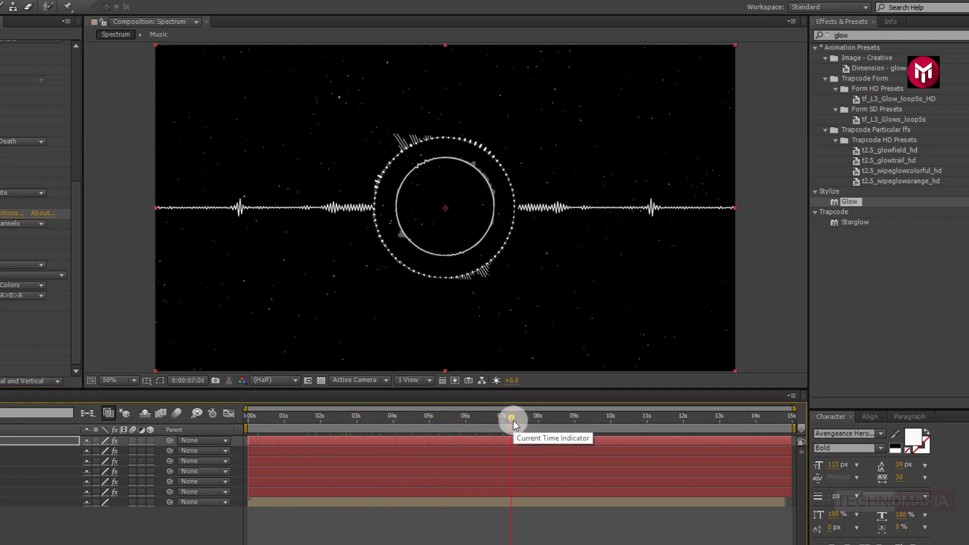
Apply the Turbulent Displace effect to the Particles layer and set its size to 30
{"action": "left_click", "coordinate": [845, 35]}
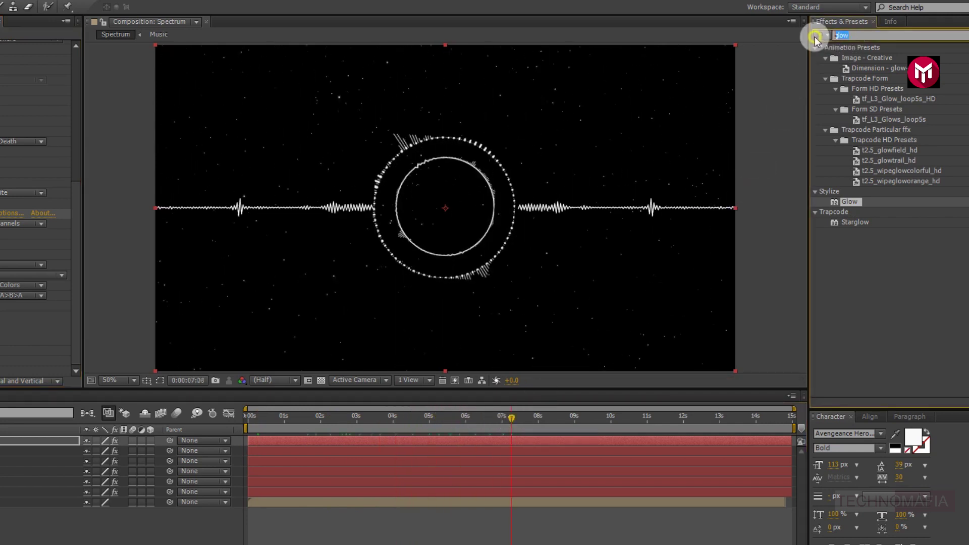
{"action": "type", "text": "turb"}
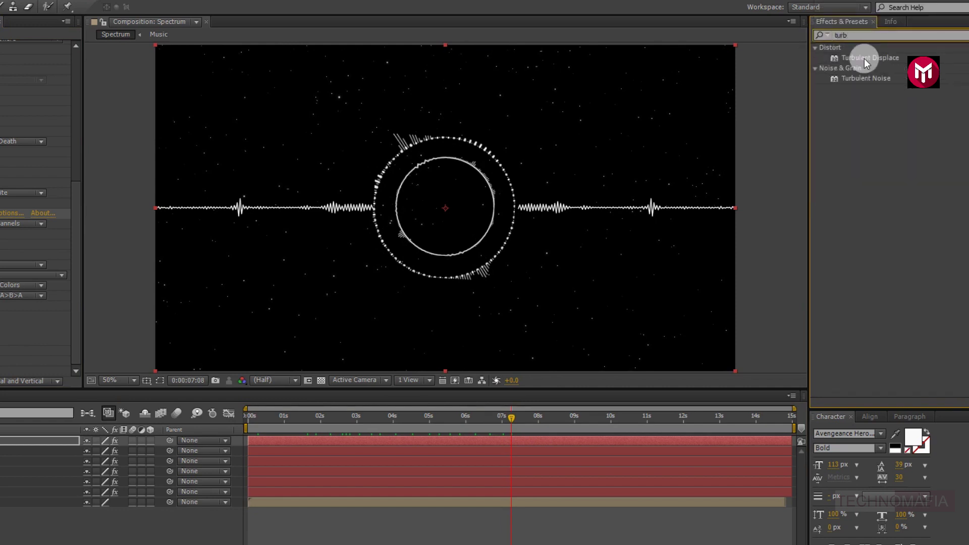
{"action": "double_click", "coordinate": [865, 59]}
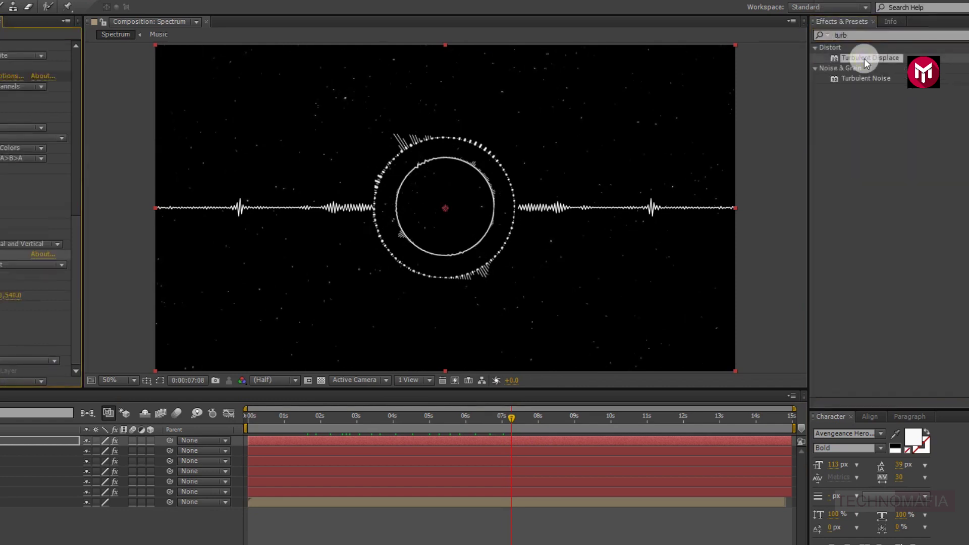
{"action": "left_click", "coordinate": [141, 284]}
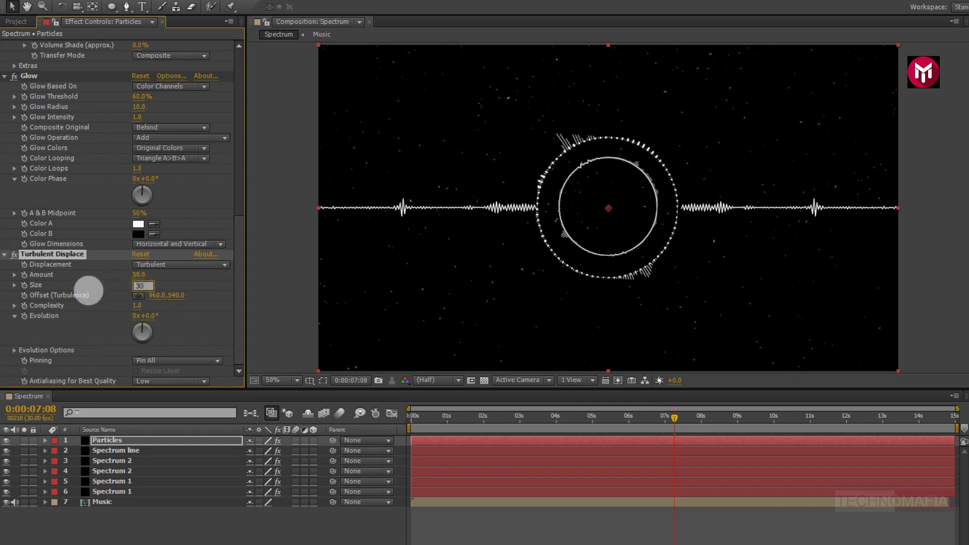
{"action": "key", "text": "Return"}
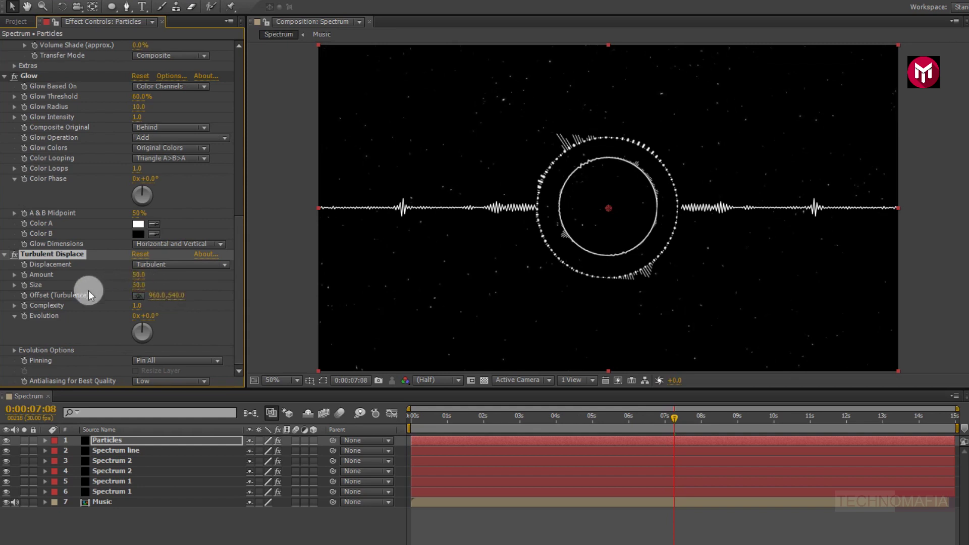
Preview the Spectrum composition from the start to check the particle motion around the rings
{"action": "left_click", "coordinate": [411, 419]}
{"action": "key", "text": "space"}
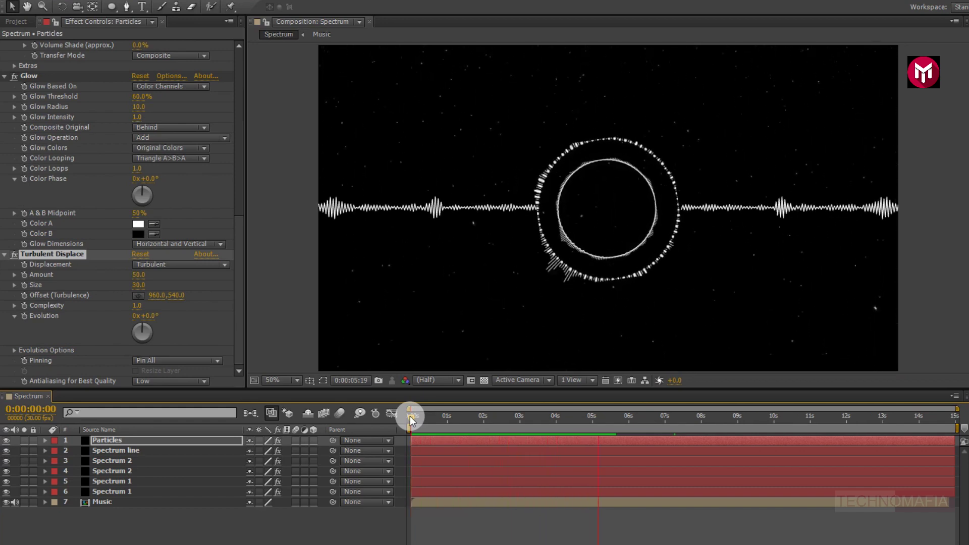
{"action": "left_click", "coordinate": [158, 529]}
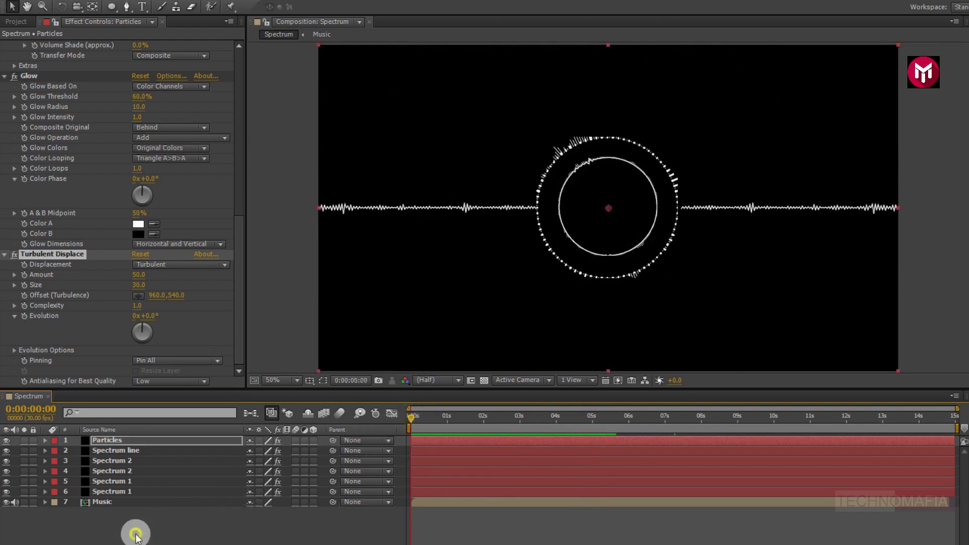
Add blue-mountainss.jpg from the project to the Spectrum composition as the lowest layer, beneath Music
{"action": "left_click", "coordinate": [134, 530]}
{"action": "left_click", "coordinate": [15, 24]}
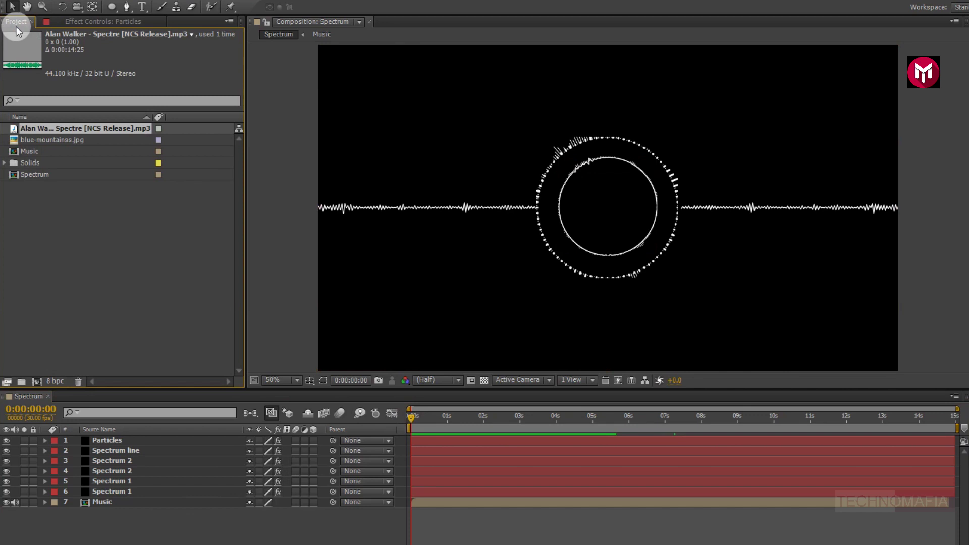
{"action": "left_click", "coordinate": [43, 142]}
{"action": "left_click_drag", "start_coordinate": [43, 143], "coordinate": [128, 512]}
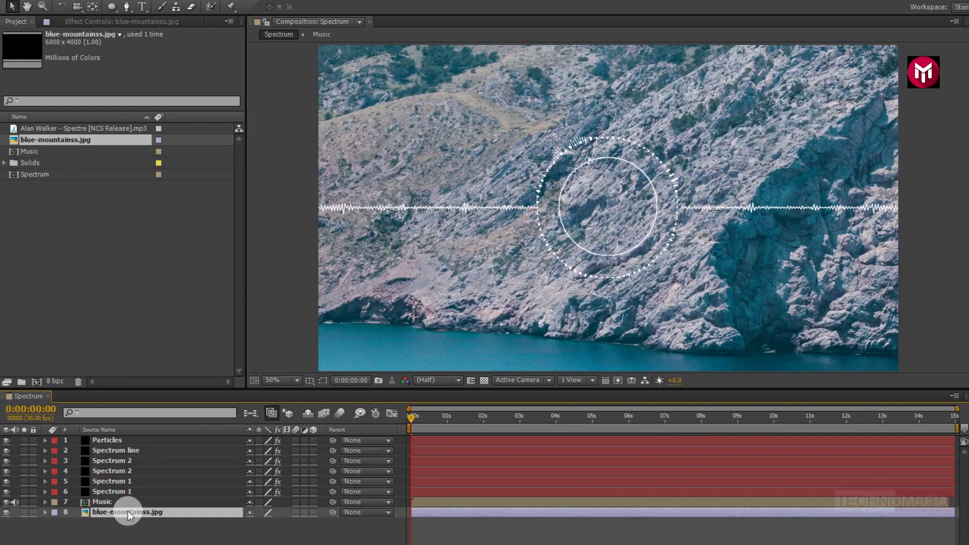
Fit the blue-mountainss.jpg layer to the composition size
{"action": "key", "text": "s"}
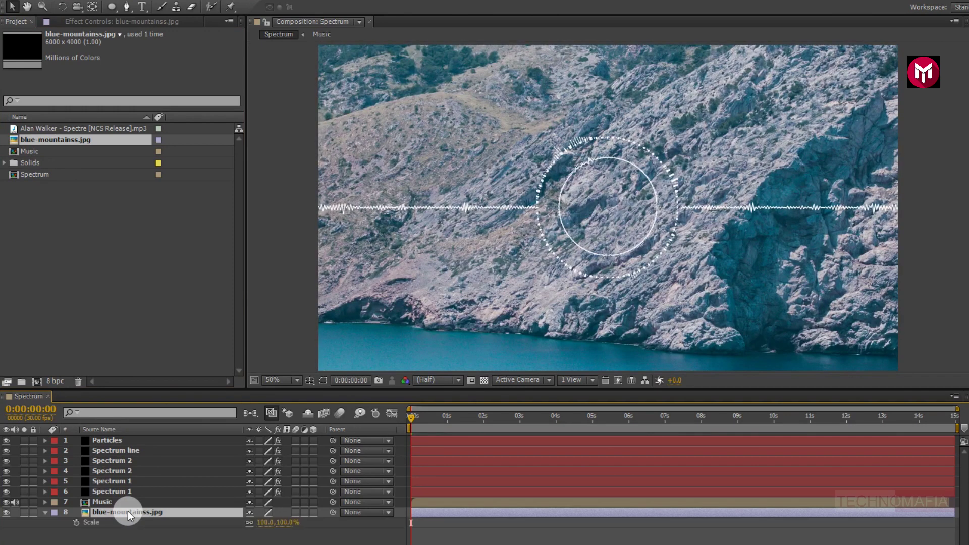
{"action": "key", "text": "s"}
{"action": "right_click", "coordinate": [128, 512]}
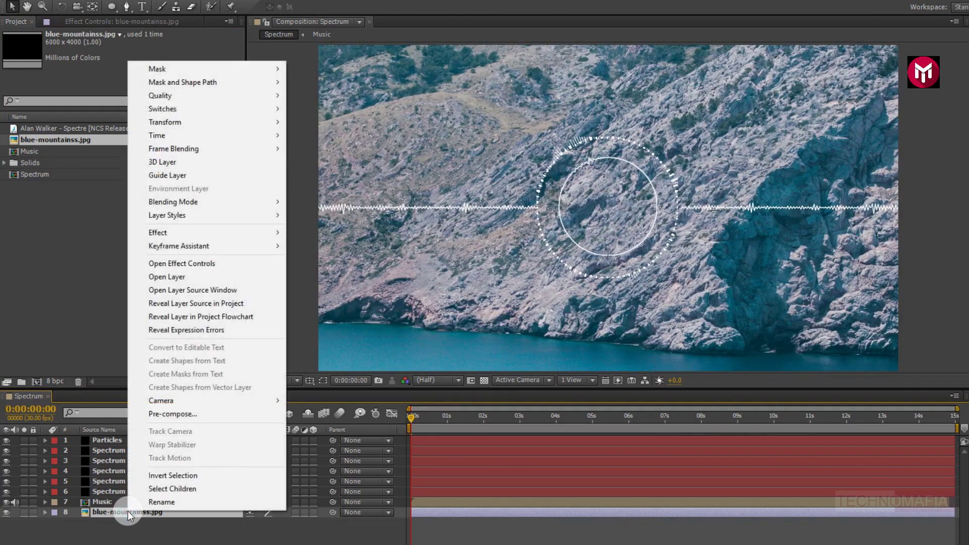
{"action": "mouse_move", "coordinate": [185, 130]}
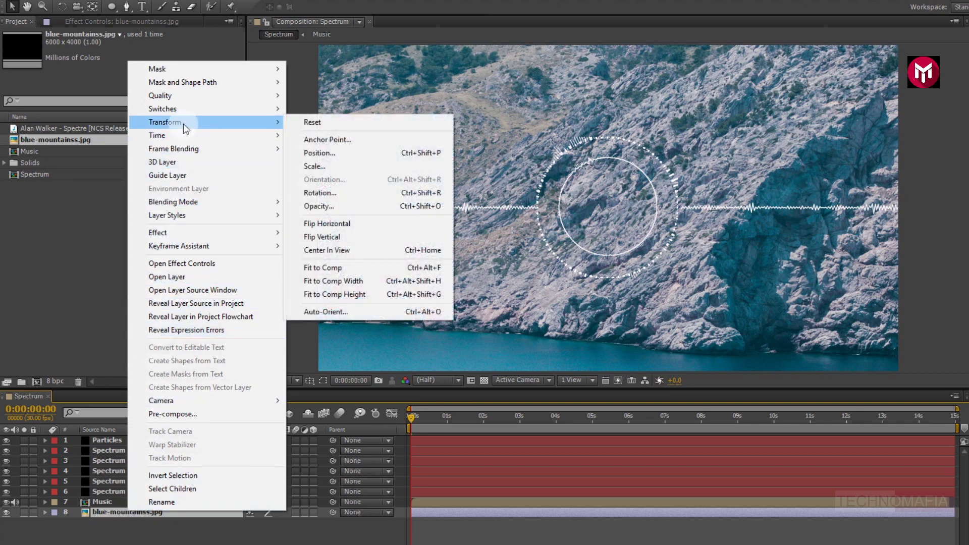
{"action": "left_click", "coordinate": [319, 267]}
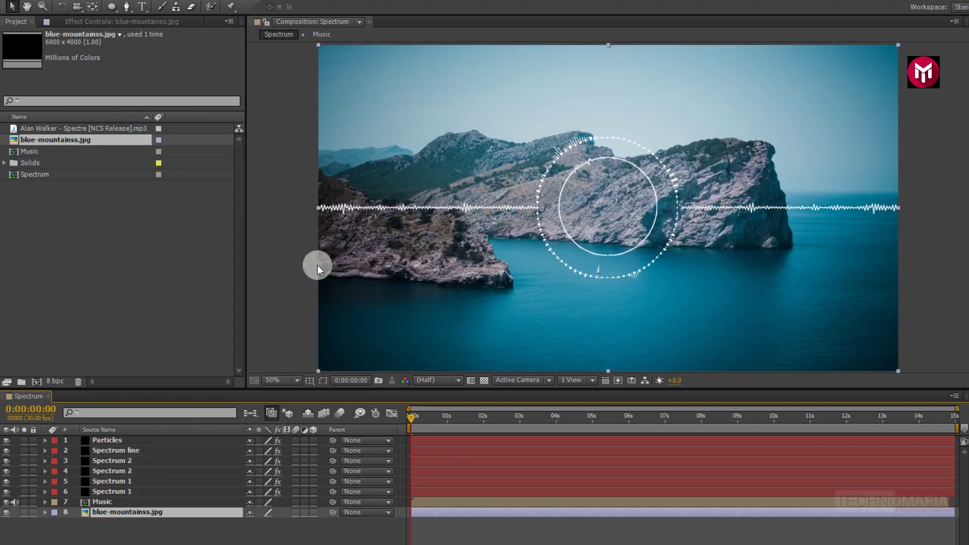
Create a new adjustment layer and place it between the Music and blue-mountainss.jpg layers
{"action": "right_click", "coordinate": [139, 539]}
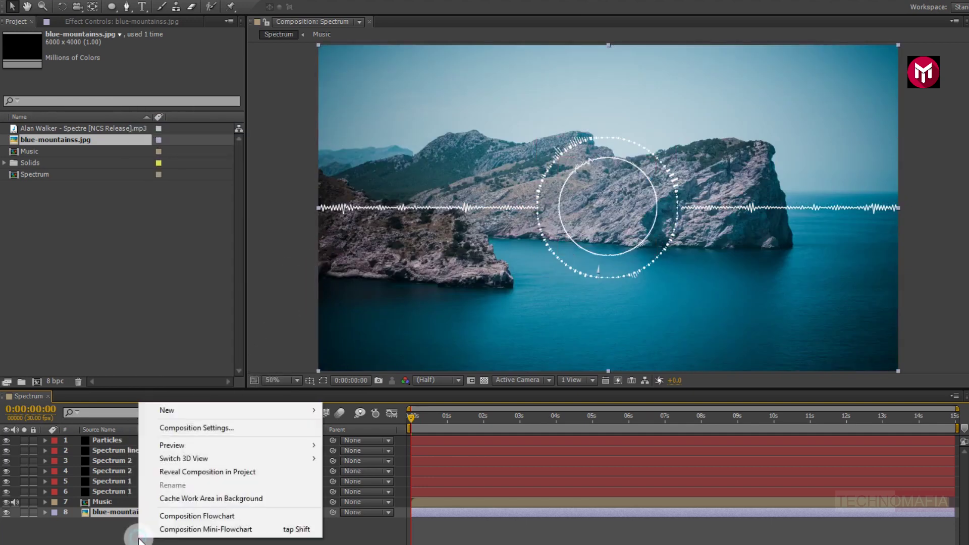
{"action": "mouse_move", "coordinate": [180, 409]}
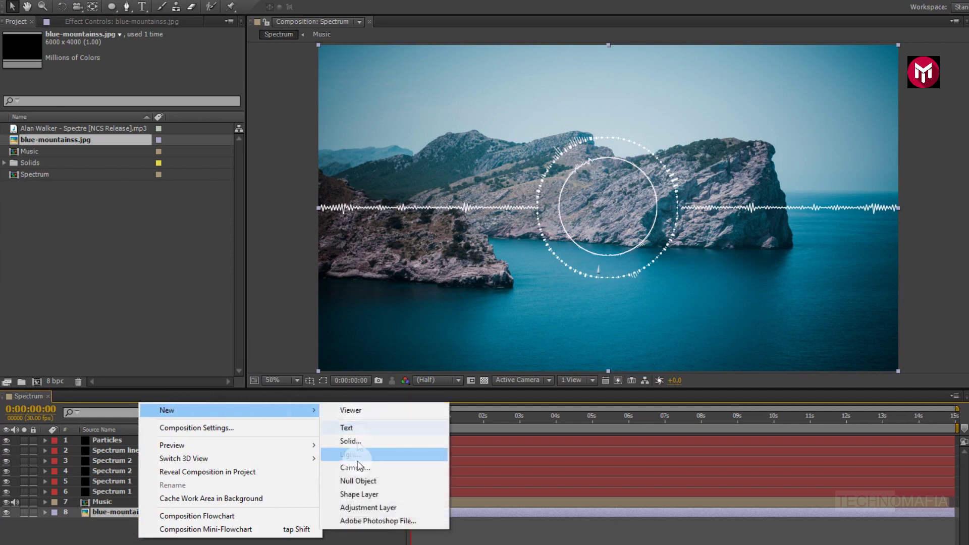
{"action": "left_click", "coordinate": [368, 507]}
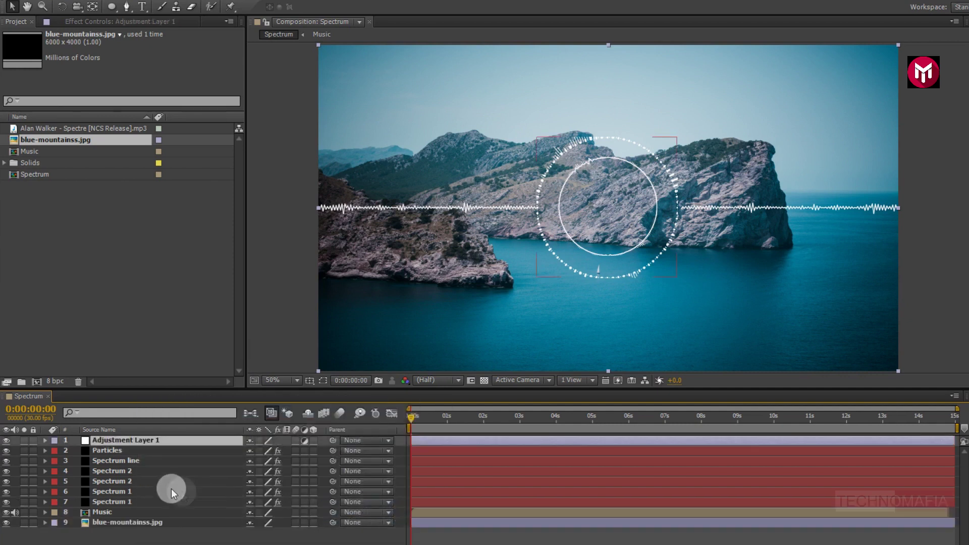
{"action": "left_click_drag", "start_coordinate": [130, 440], "coordinate": [131, 516]}
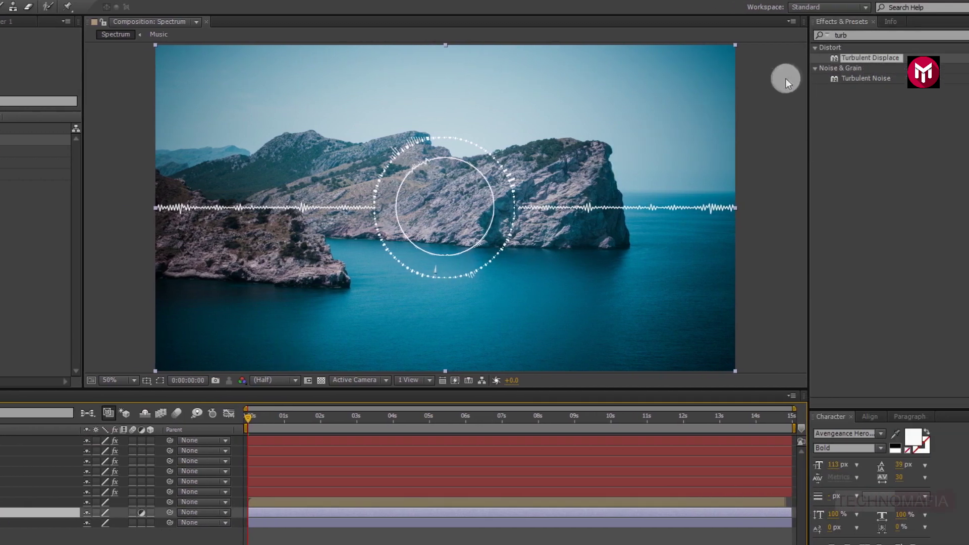
Apply the Photo Filter effect to Adjustment Layer 1 and set its Density to 60%
{"action": "left_click", "coordinate": [847, 34]}
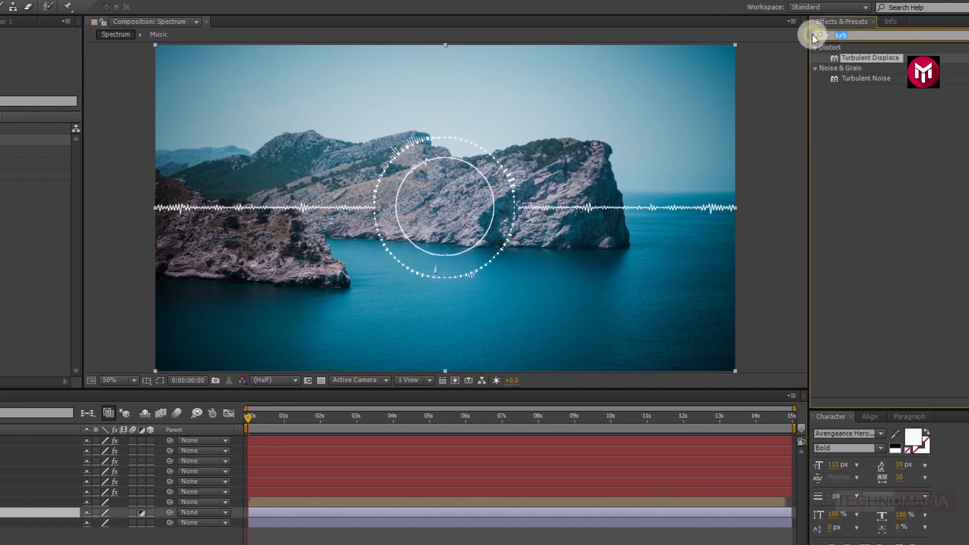
{"action": "type", "text": "photo"}
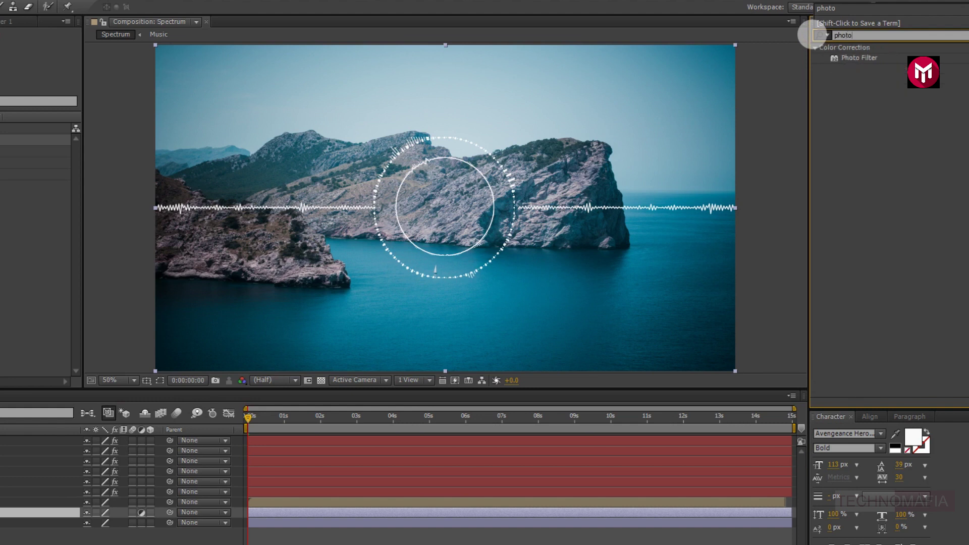
{"action": "double_click", "coordinate": [860, 58]}
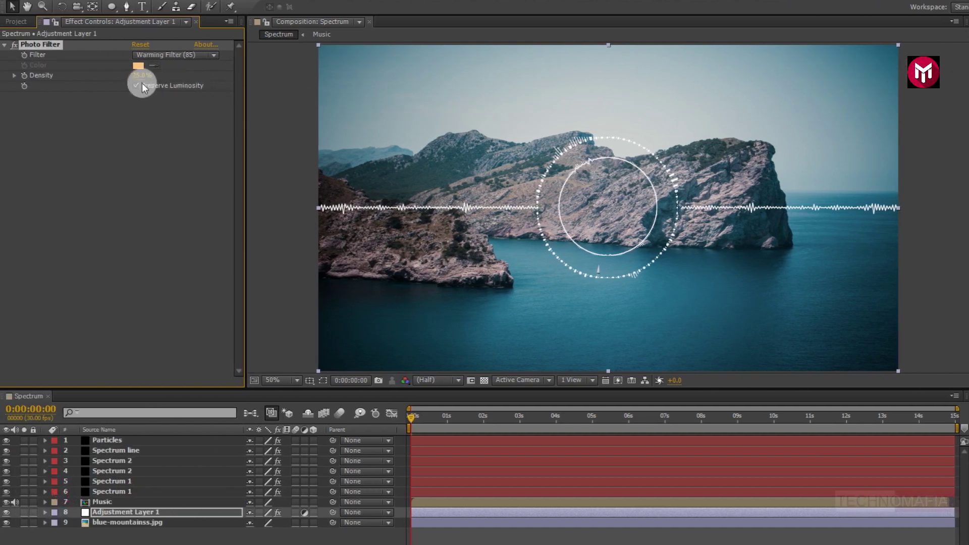
{"action": "left_click", "coordinate": [139, 76]}
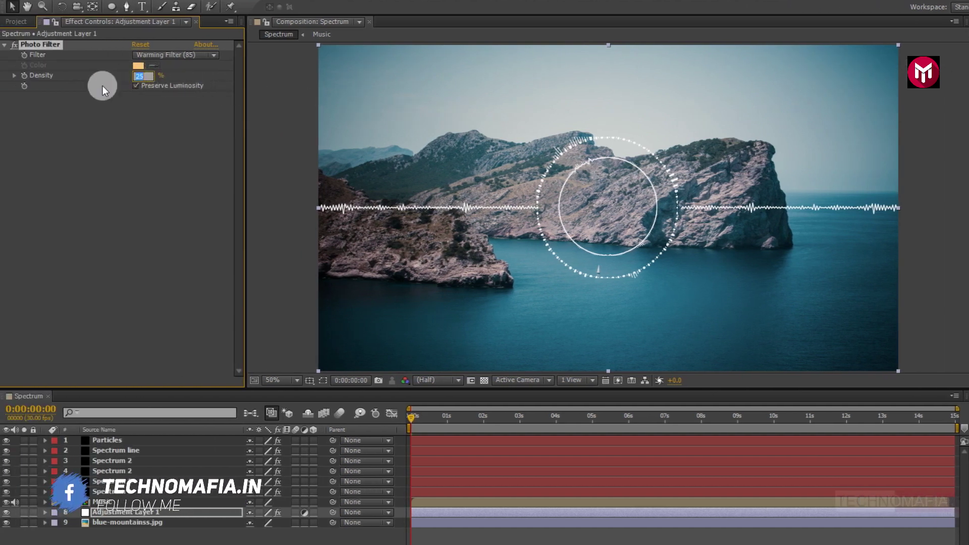
{"action": "type", "text": "60"}
{"action": "key", "text": "Return"}
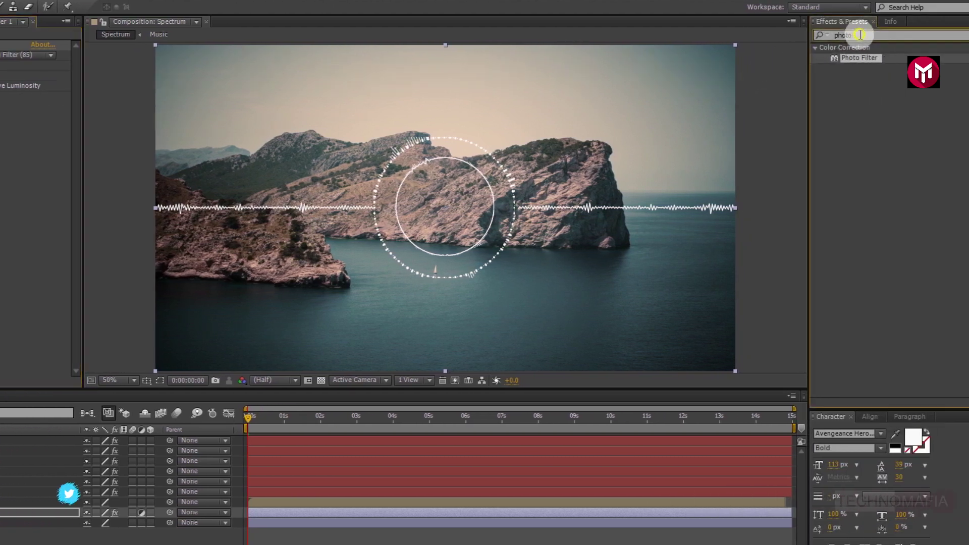
Add the Brightness & Contrast effect to Adjustment Layer 1 and set Brightness to -50
{"action": "left_click_drag", "start_coordinate": [940, 33], "coordinate": [895, 36]}
{"action": "type", "text": "b"}
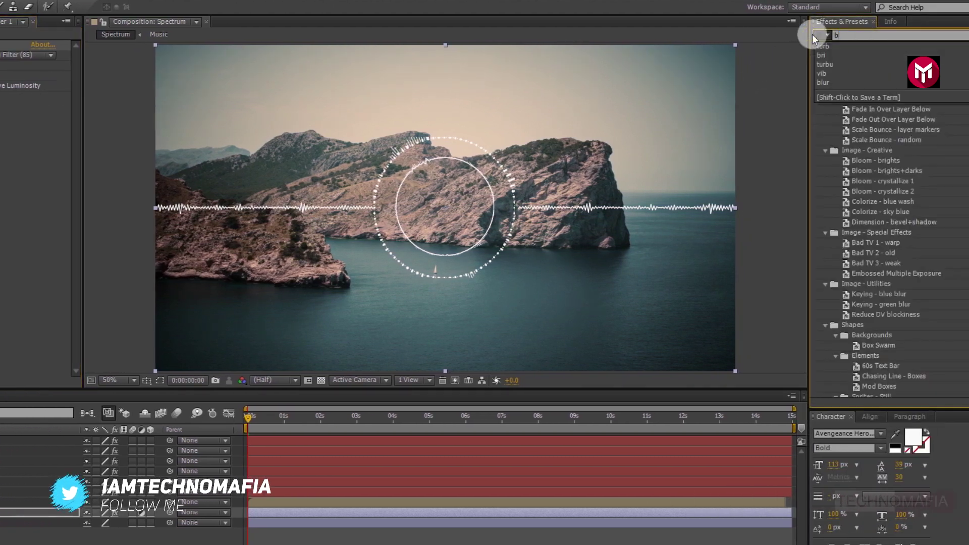
{"action": "type", "text": "rig"}
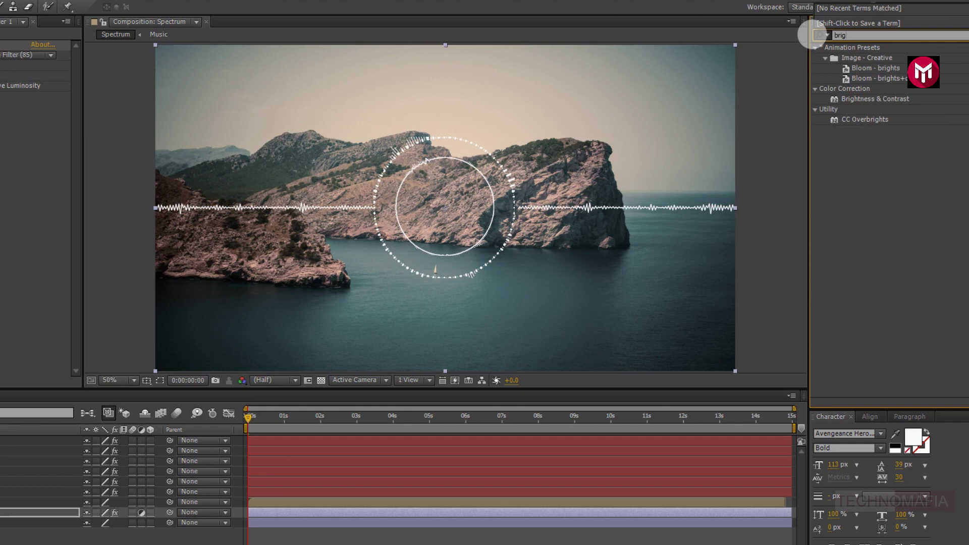
{"action": "double_click", "coordinate": [861, 99]}
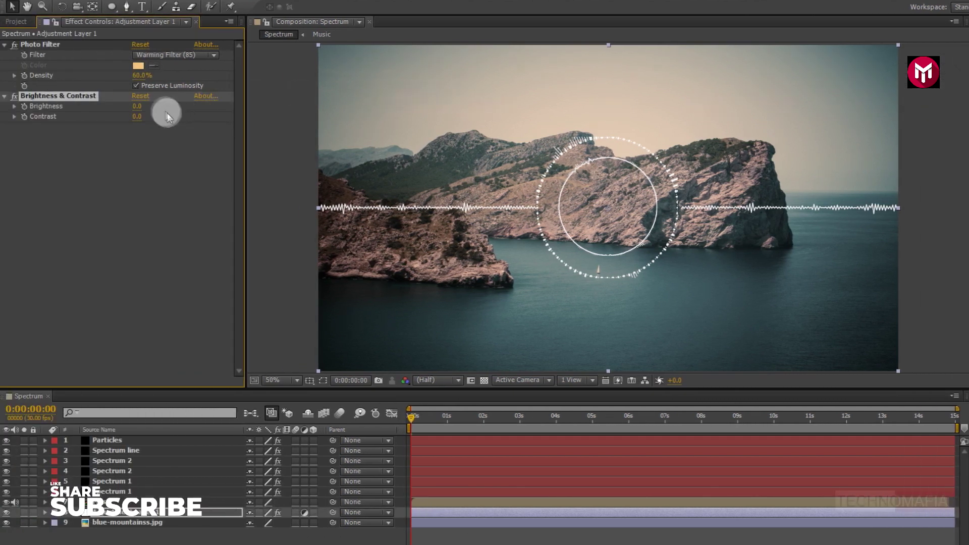
{"action": "left_click_drag", "start_coordinate": [136, 108], "coordinate": [113, 107]}
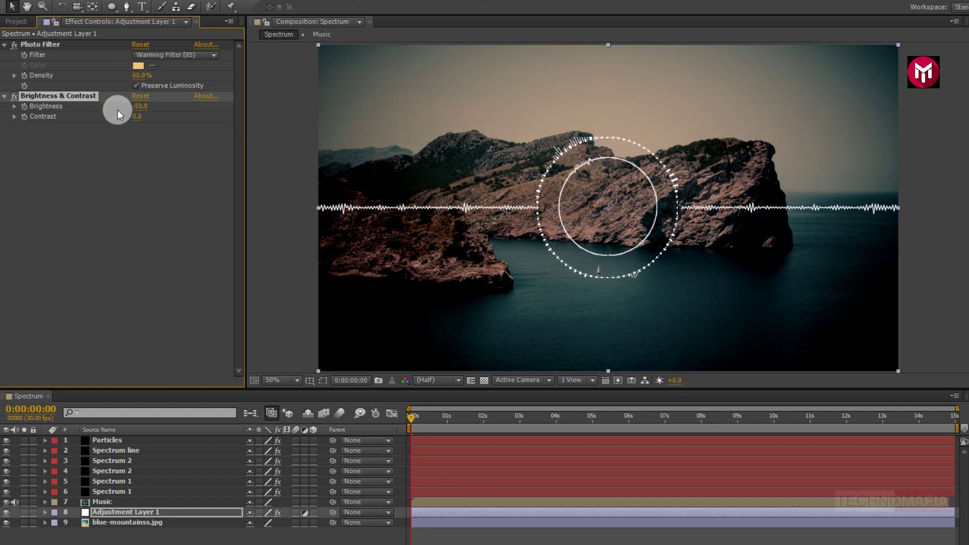
Create a black 1920 × 1080 px solid named Mask in the Spectrum composition
{"action": "left_click", "coordinate": [173, 538]}
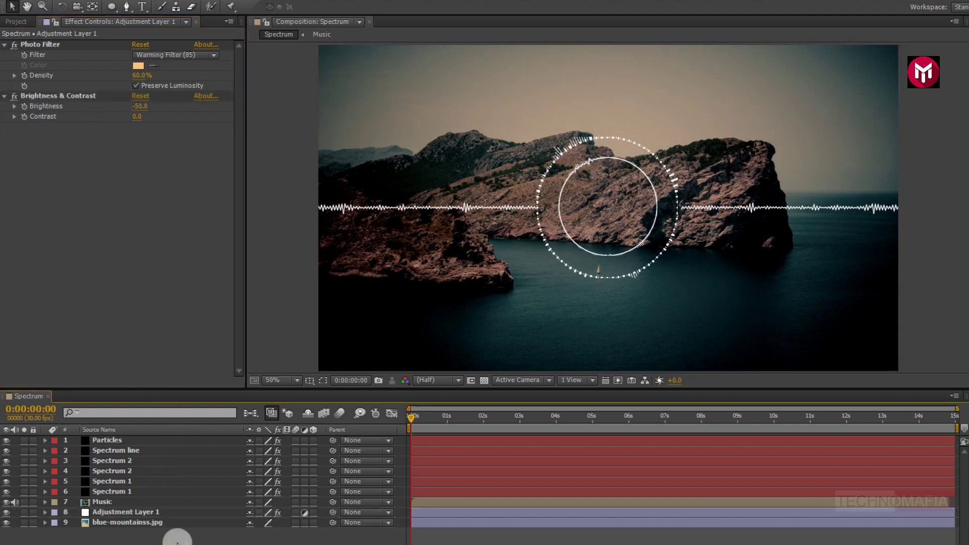
{"action": "right_click", "coordinate": [177, 541]}
{"action": "mouse_move", "coordinate": [221, 415]}
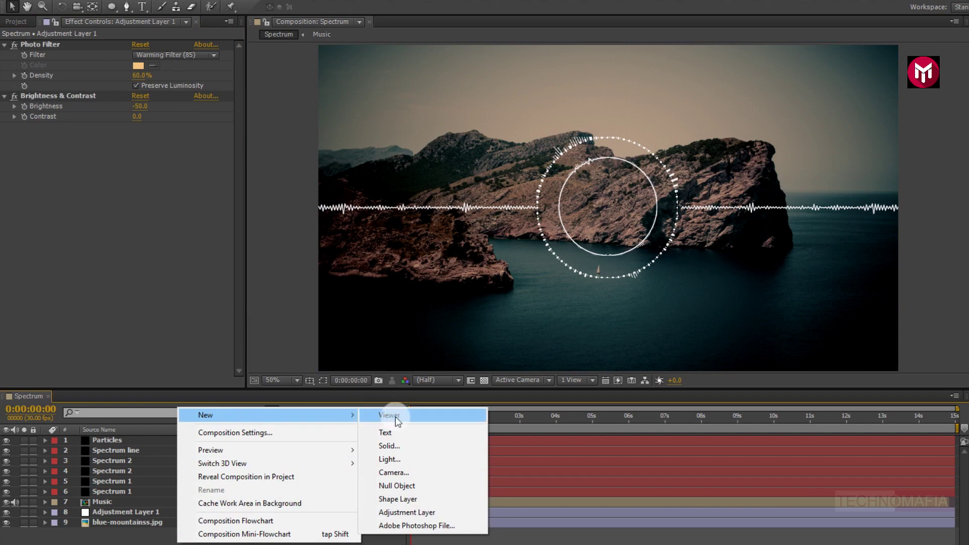
{"action": "left_click", "coordinate": [395, 445]}
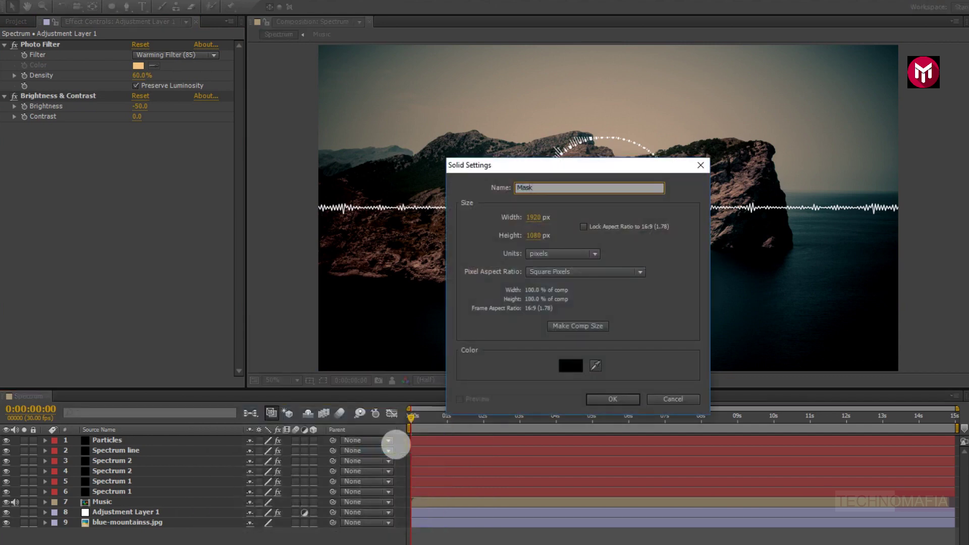
{"action": "left_click", "coordinate": [592, 399]}
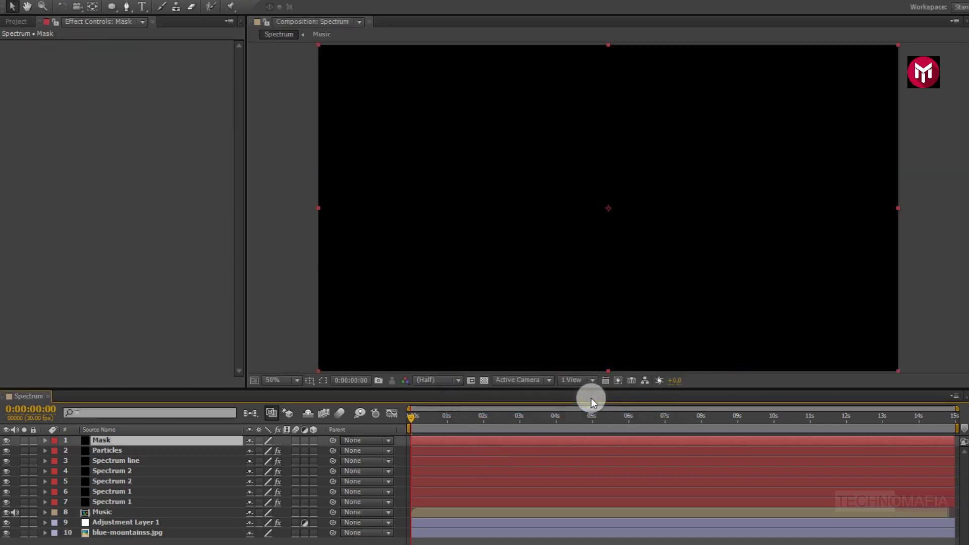
Draw a centered elliptical mask nearly filling the frame on the Mask layer and set its mode to Subtract
{"action": "left_click", "coordinate": [112, 7]}
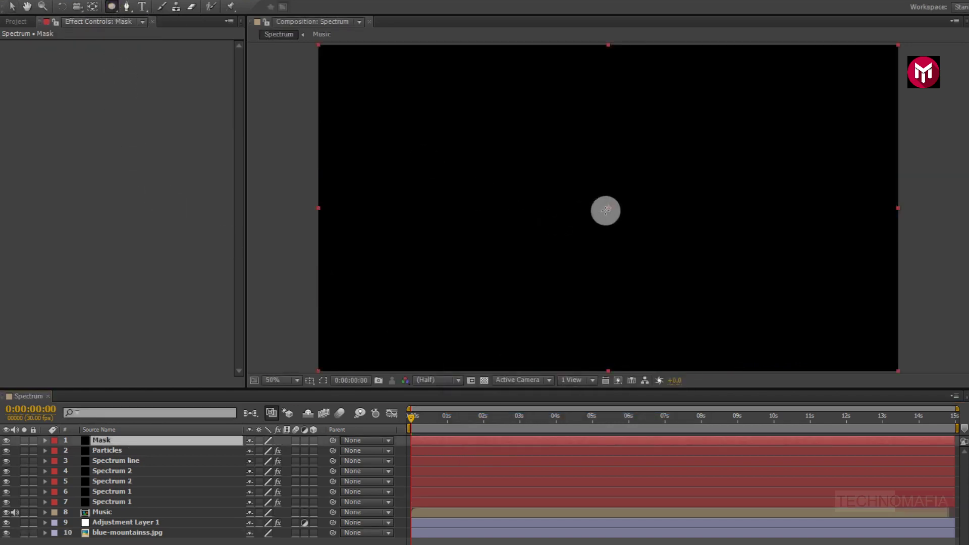
{"action": "left_click_drag", "start_coordinate": [608, 207], "coordinate": [888, 44]}
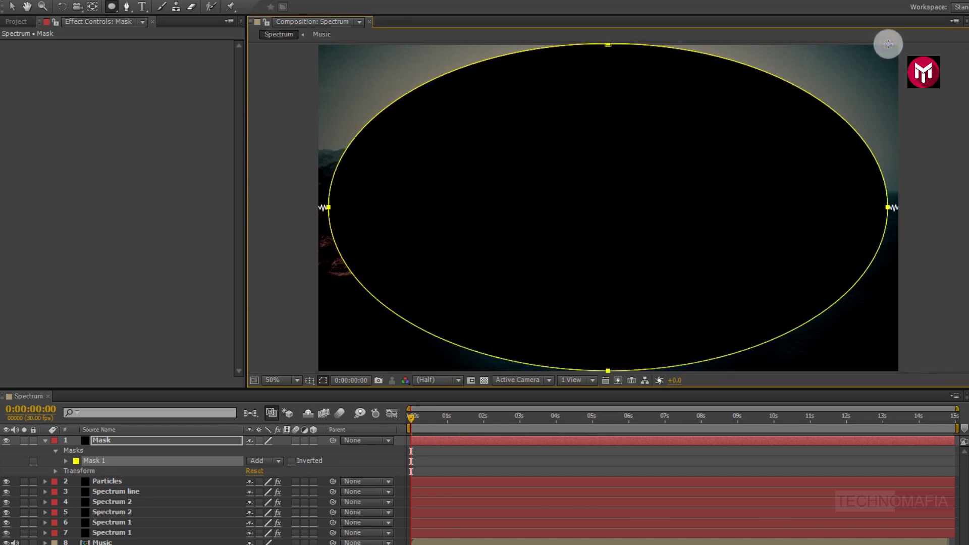
{"action": "left_click", "coordinate": [255, 463]}
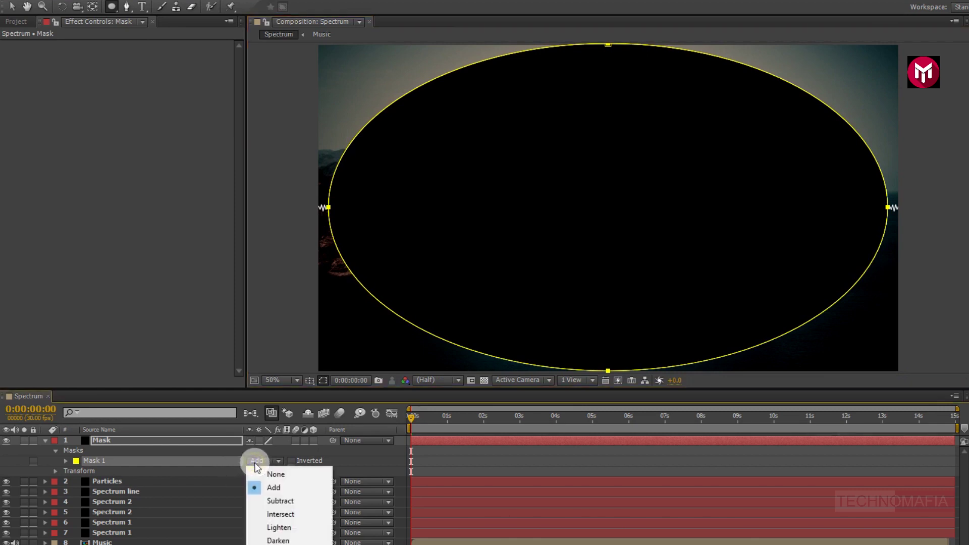
{"action": "left_click", "coordinate": [265, 500]}
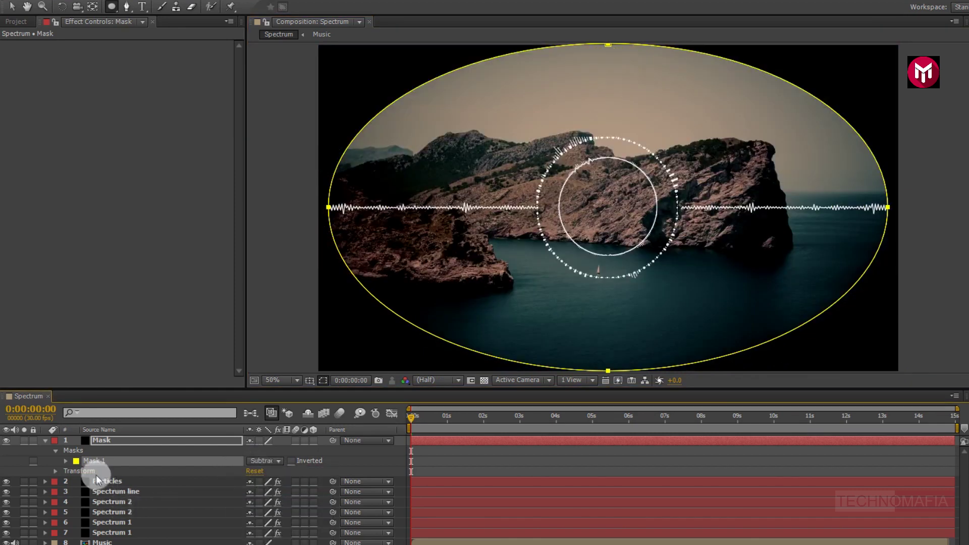
Set the ellipse's Mask Feather to 250 pixels and Mask Opacity to 83%, and move the Mask layer directly beneath Music
{"action": "left_click", "coordinate": [66, 461]}
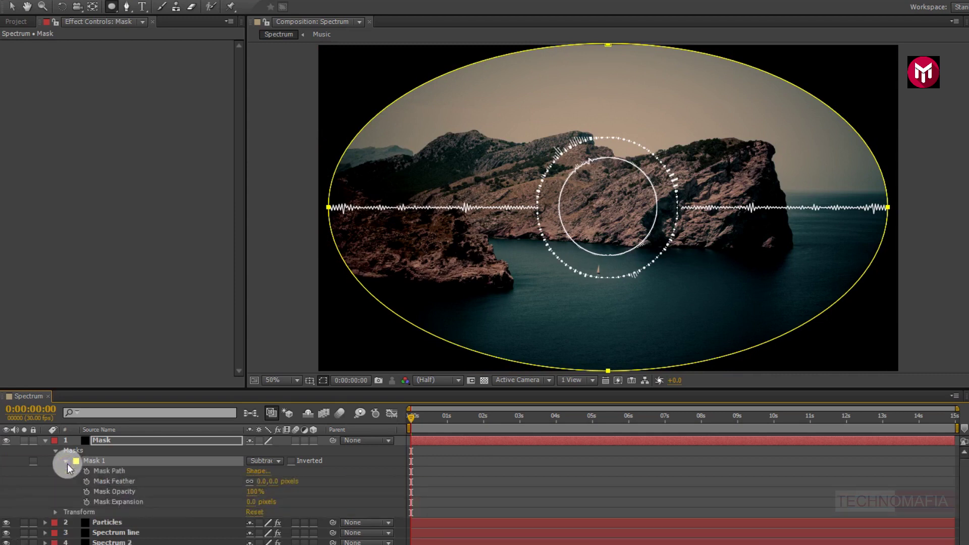
{"action": "left_click_drag", "start_coordinate": [259, 482], "coordinate": [403, 477]}
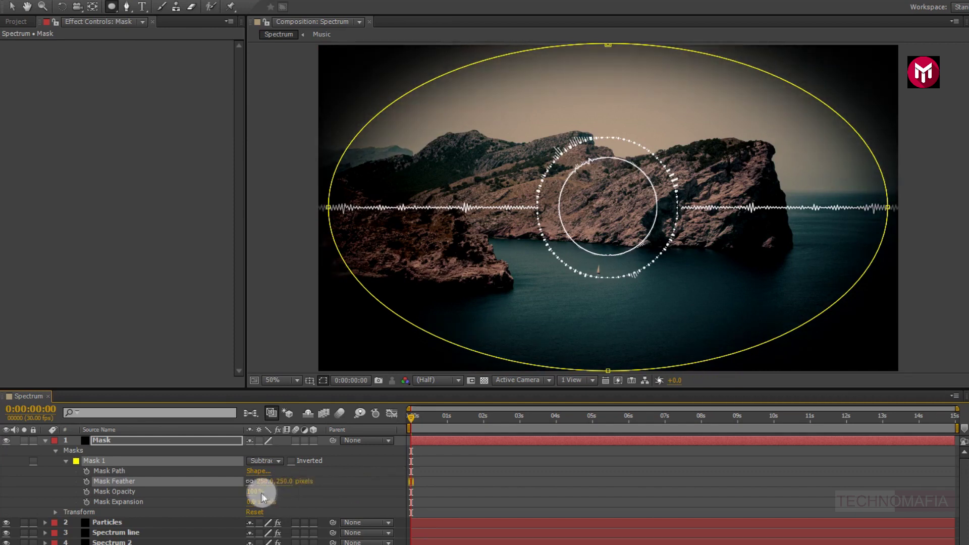
{"action": "left_click_drag", "start_coordinate": [253, 492], "coordinate": [211, 502]}
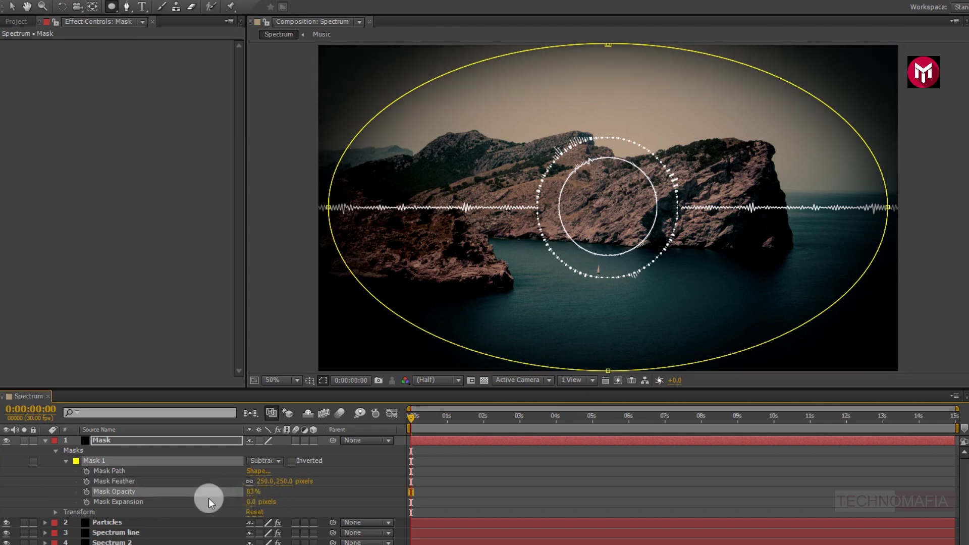
{"action": "left_click", "coordinate": [45, 441]}
{"action": "left_click_drag", "start_coordinate": [110, 445], "coordinate": [115, 514]}
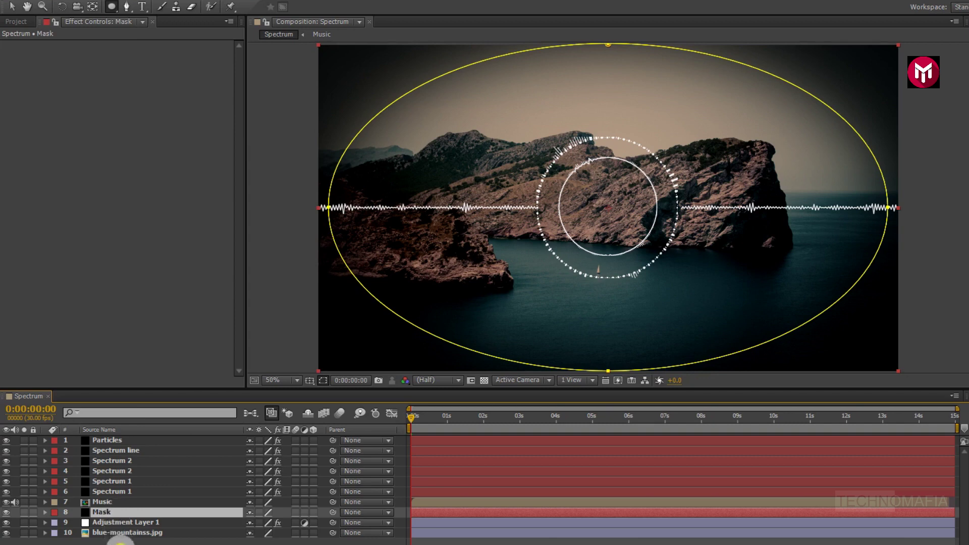
Create a black 1920 × 1080 px solid named Particle Mask and draw a centered circular mask on it covering the spectrum rings
{"action": "left_click", "coordinate": [120, 542]}
{"action": "right_click", "coordinate": [120, 542]}
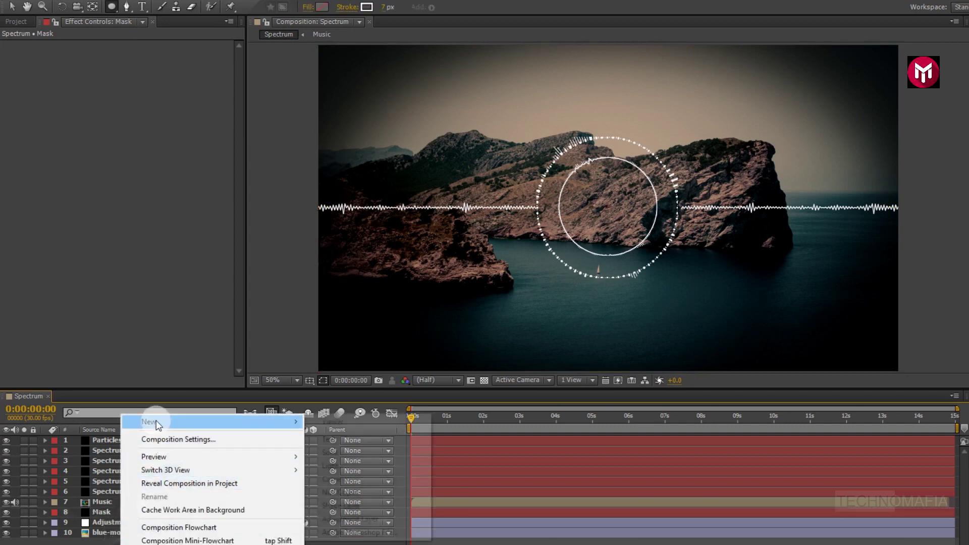
{"action": "mouse_move", "coordinate": [154, 422]}
{"action": "left_click", "coordinate": [333, 453]}
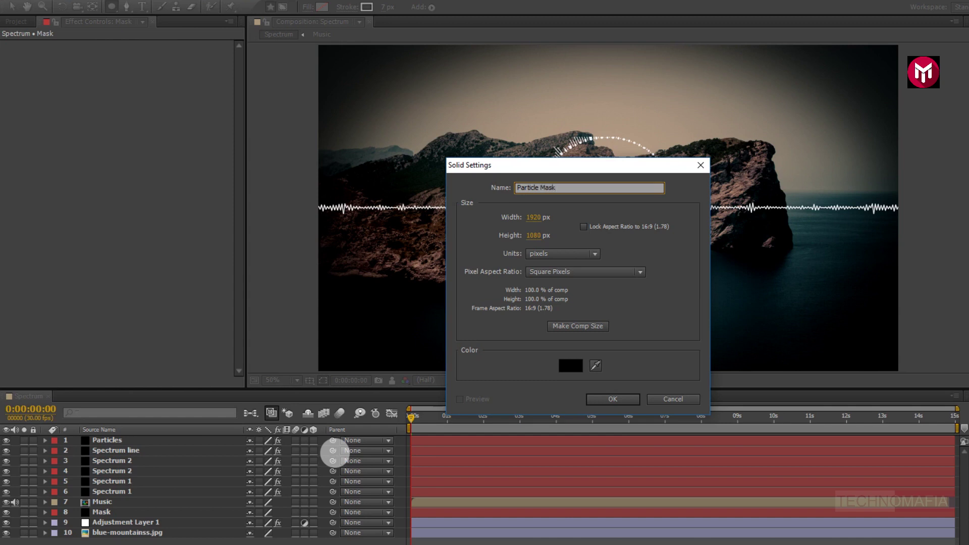
{"action": "left_click", "coordinate": [594, 399]}
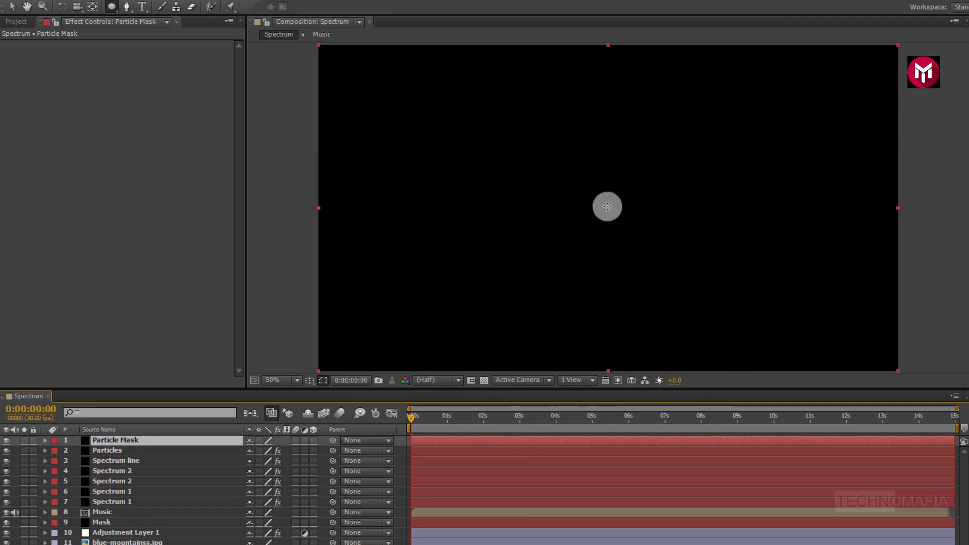
{"action": "left_click_drag", "start_coordinate": [607, 207], "coordinate": [679, 153]}
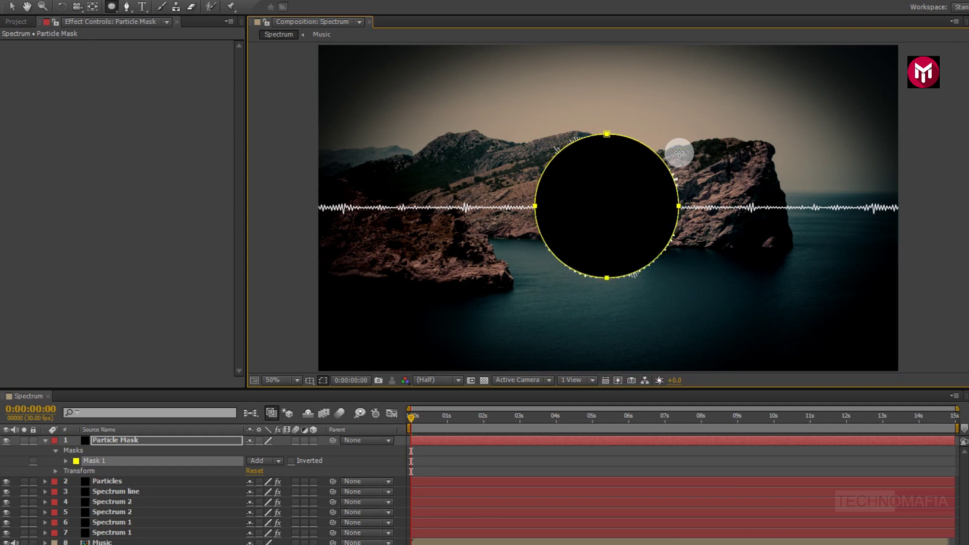
{"action": "left_click", "coordinate": [47, 441]}
Set the Particles layer's track matte to Alpha Inverted Matte "Particle Mask"
{"action": "left_click", "coordinate": [107, 450]}
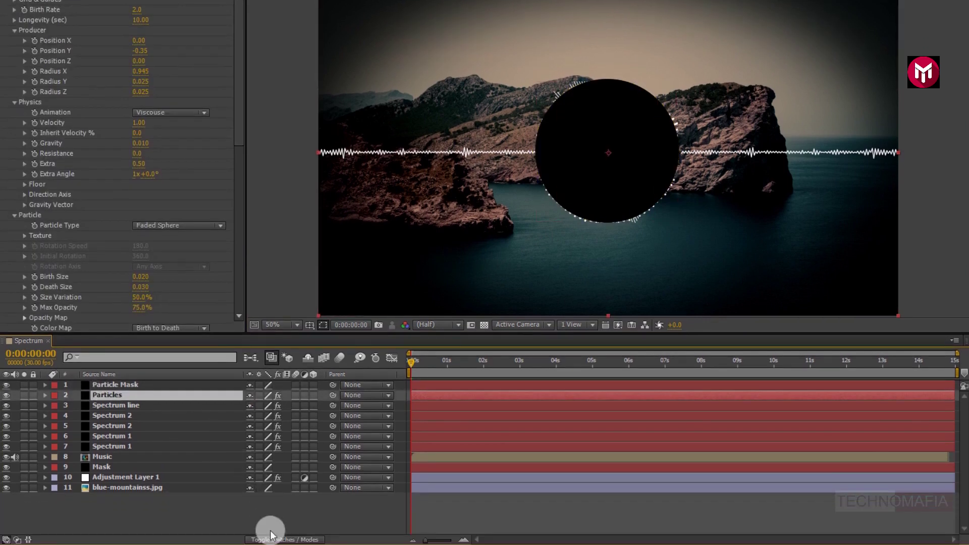
{"action": "left_click", "coordinate": [271, 537]}
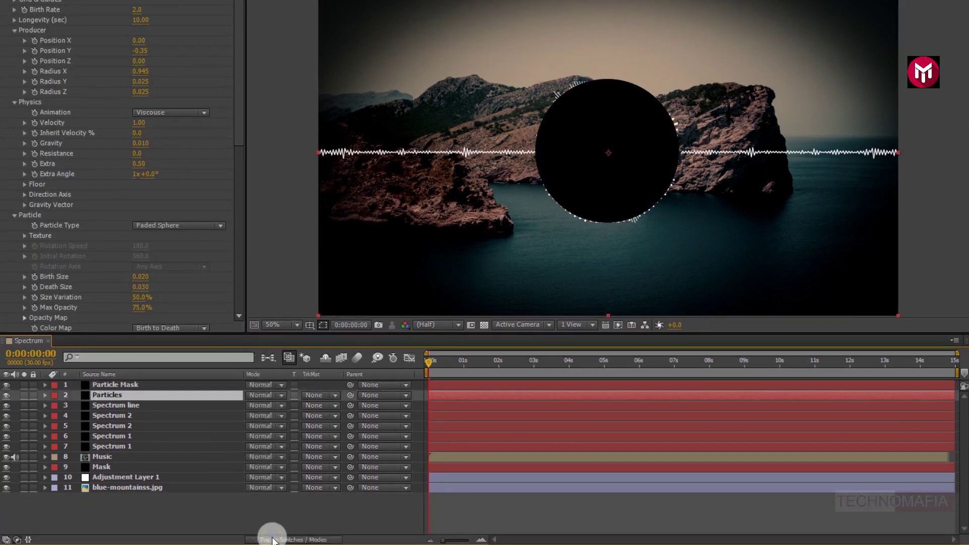
{"action": "left_click", "coordinate": [312, 397]}
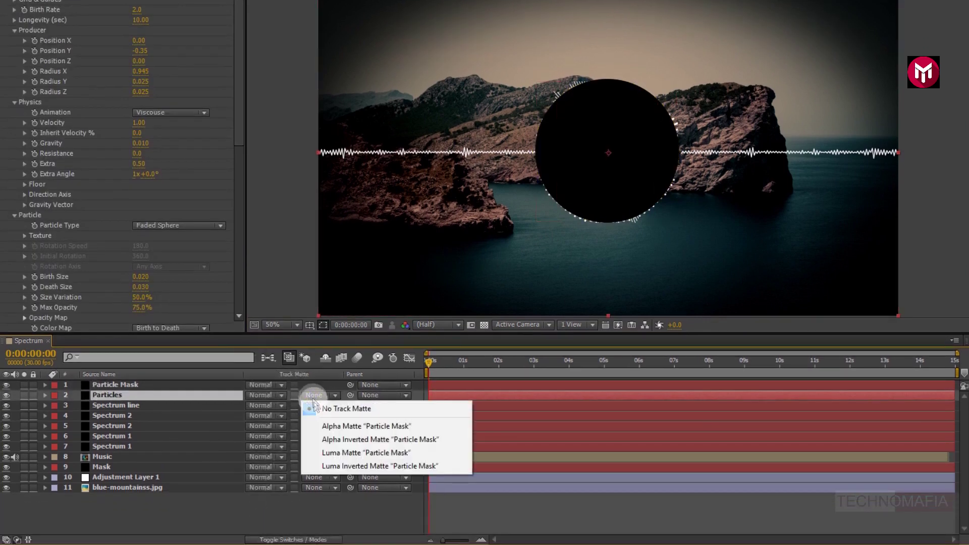
{"action": "left_click", "coordinate": [331, 439]}
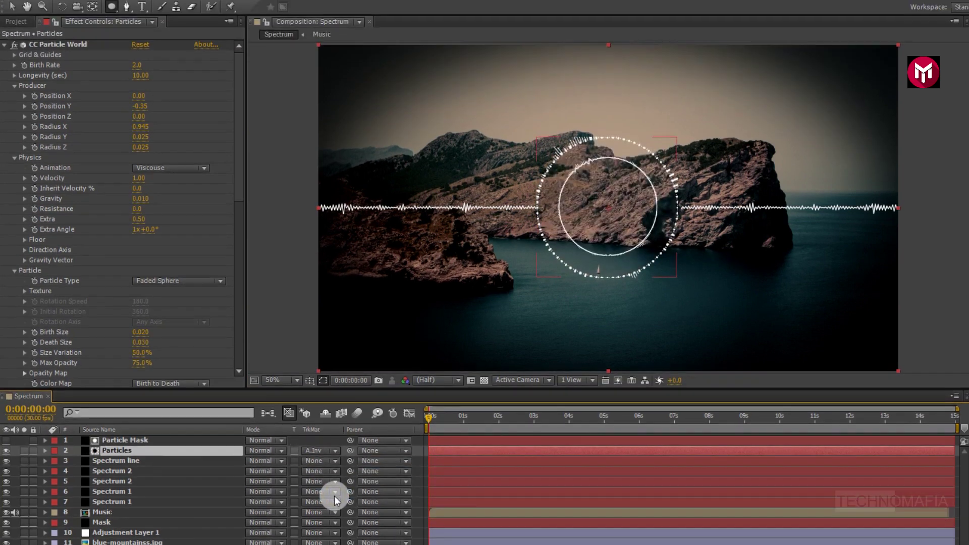
Deselect all layers and preview the Spectrum composition with the graded background, vignette and masked particles
{"action": "key", "text": "F2"}
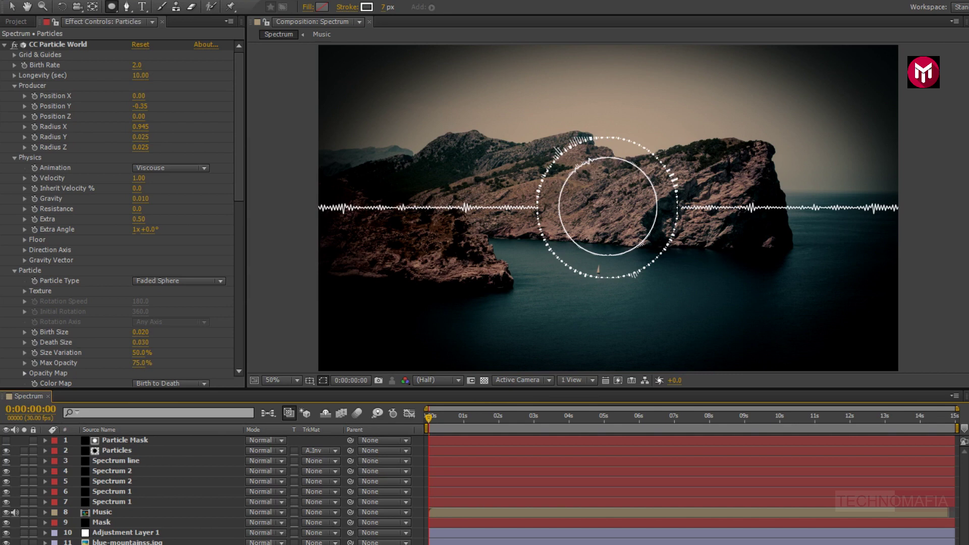
{"action": "key", "text": "KP_0"}
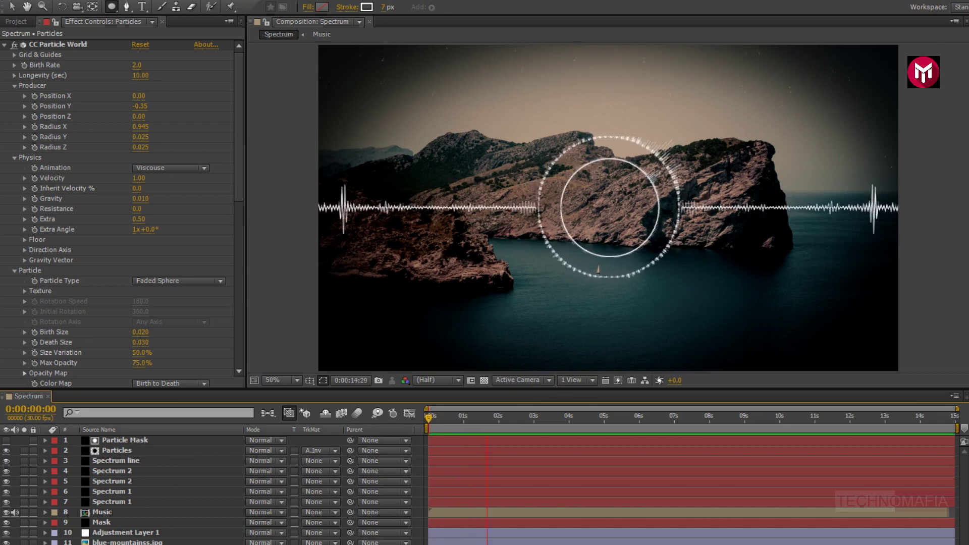